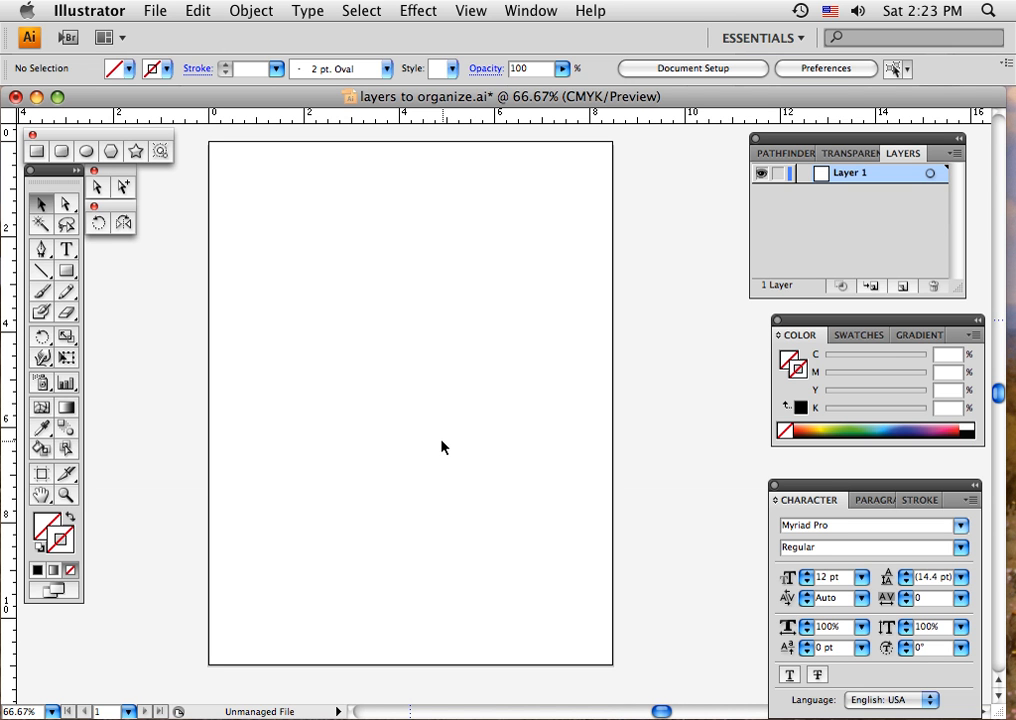
Step: Toggle Layer 1's visibility off and back on
{"action": "left_click", "coordinate": [788, 154]}
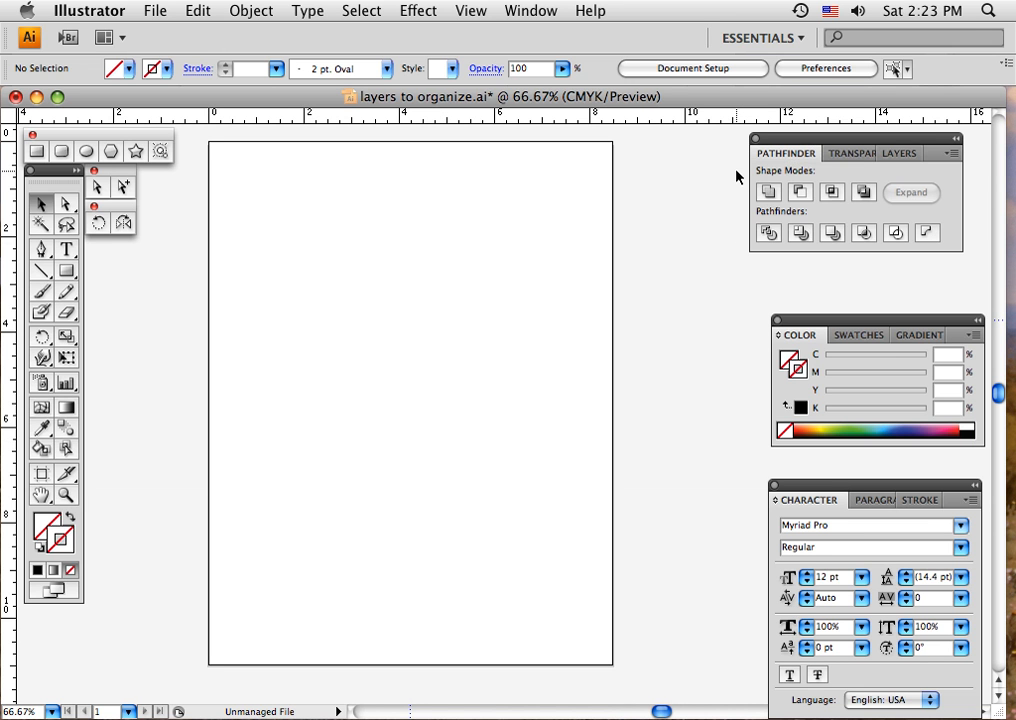
{"action": "left_click", "coordinate": [897, 155]}
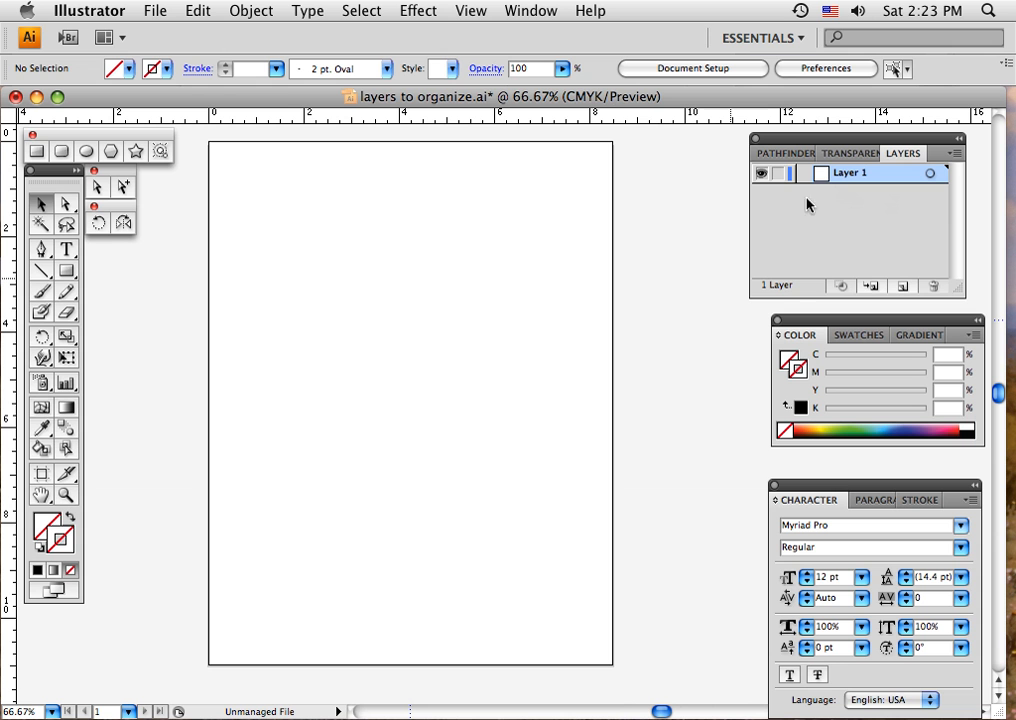
{"action": "left_click", "coordinate": [761, 174], "text": "super"}
{"action": "left_click", "coordinate": [761, 174], "text": "super"}
{"action": "left_click", "coordinate": [761, 174], "text": "super"}
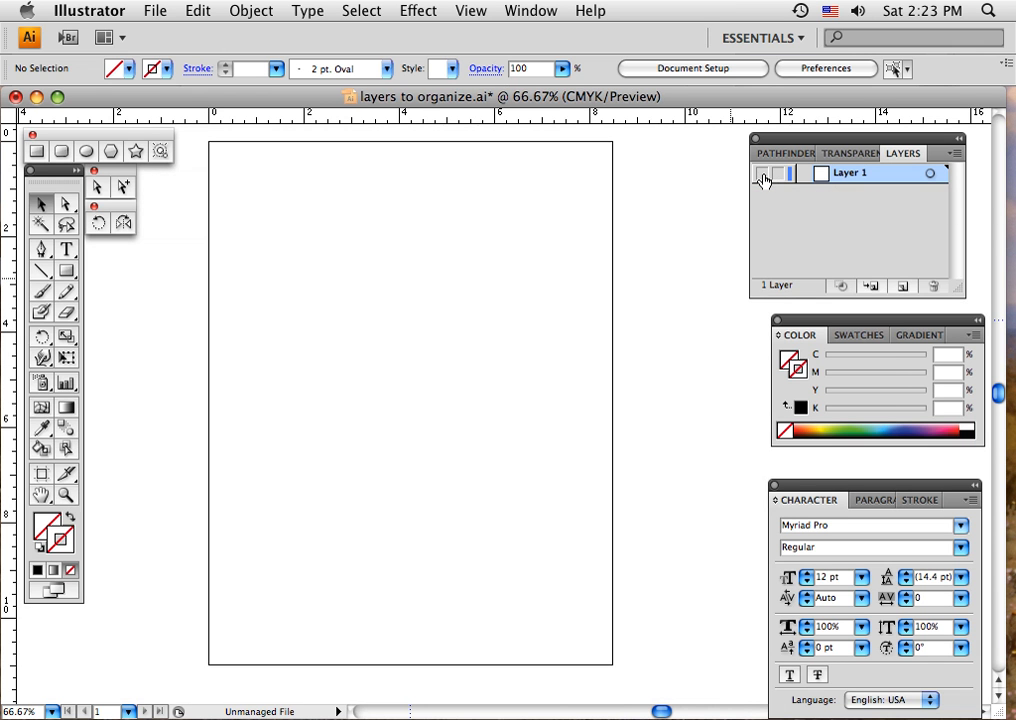
{"action": "left_click", "coordinate": [761, 174], "text": "super"}
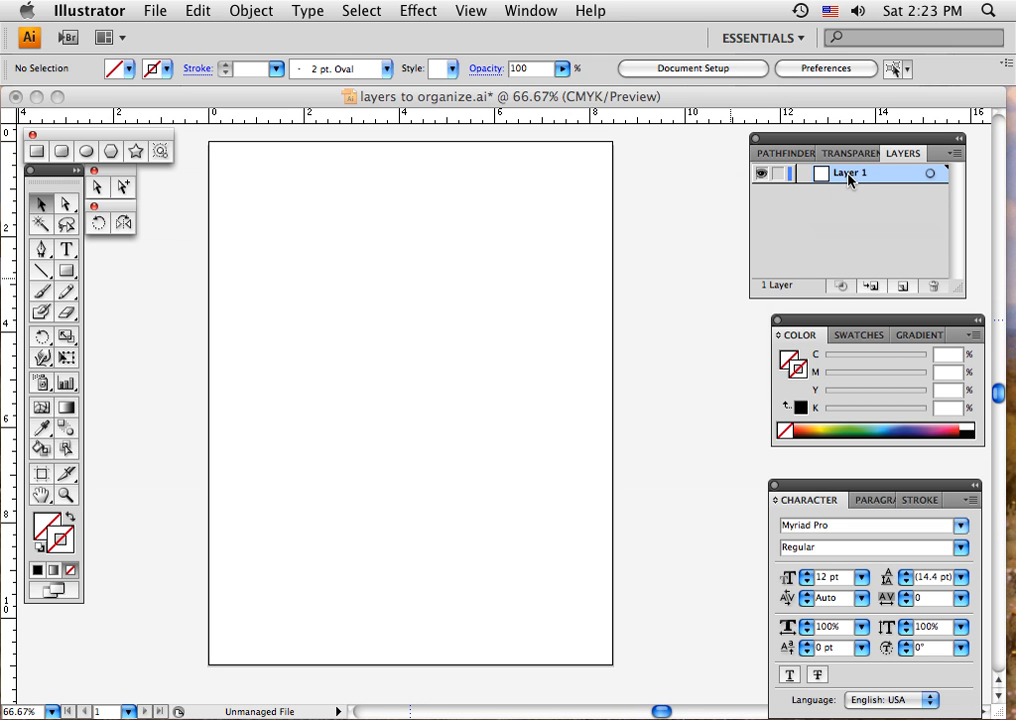
Step: Rename Layer 1 as "guides" and set its layer color to Dark Green
{"action": "double_click", "coordinate": [848, 176]}
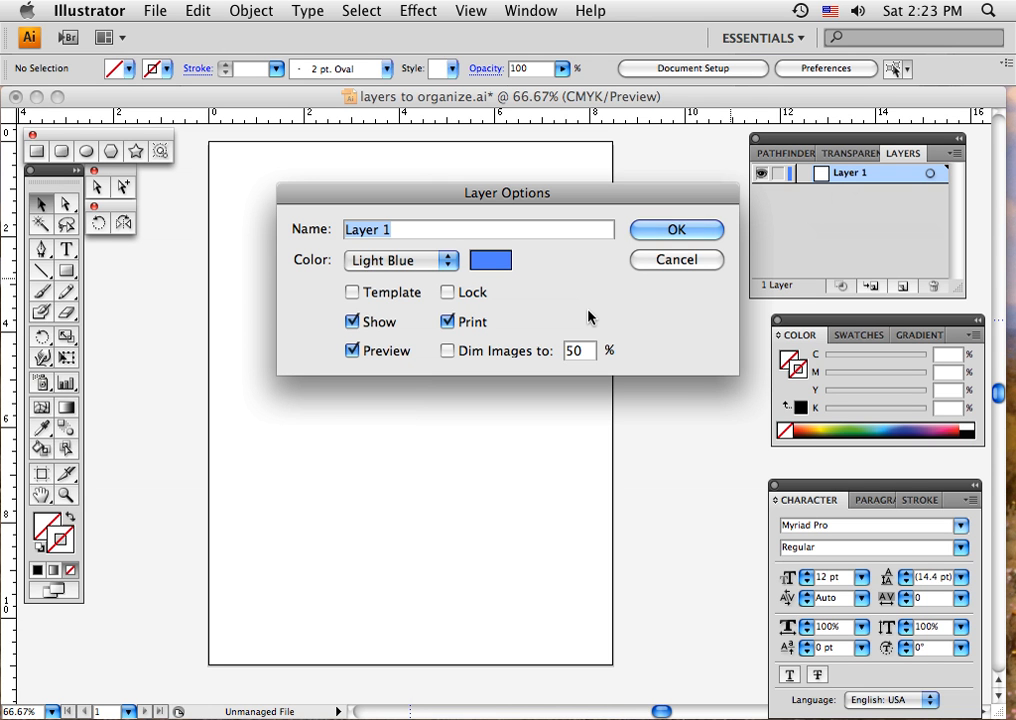
{"action": "type", "text": "gui"}
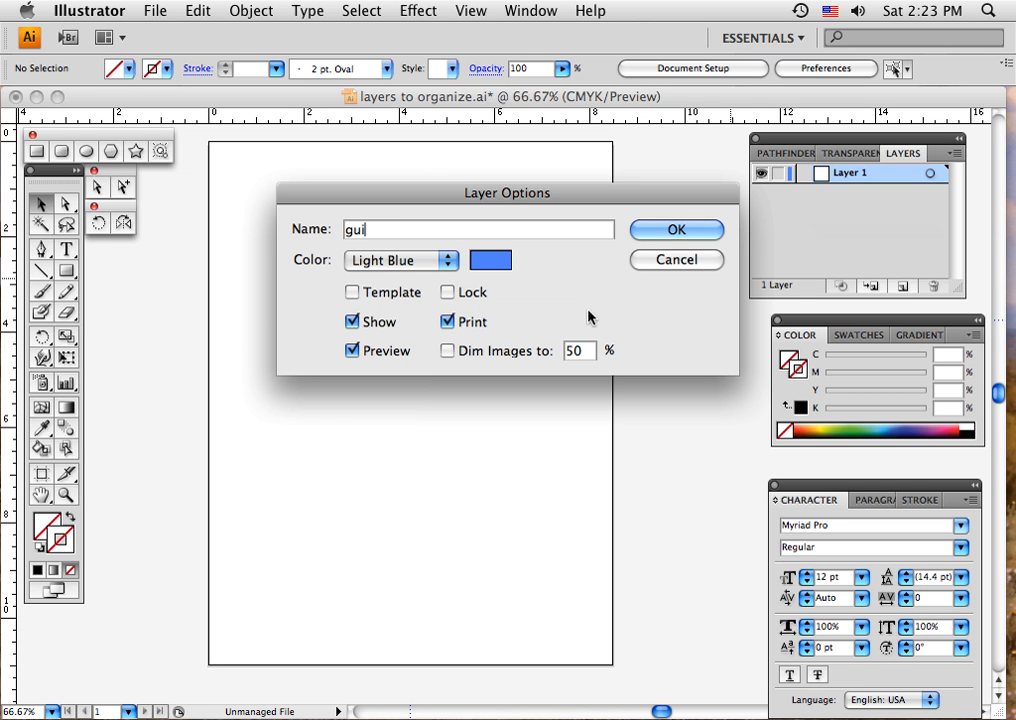
{"action": "type", "text": "des"}
{"action": "left_click", "coordinate": [447, 264]}
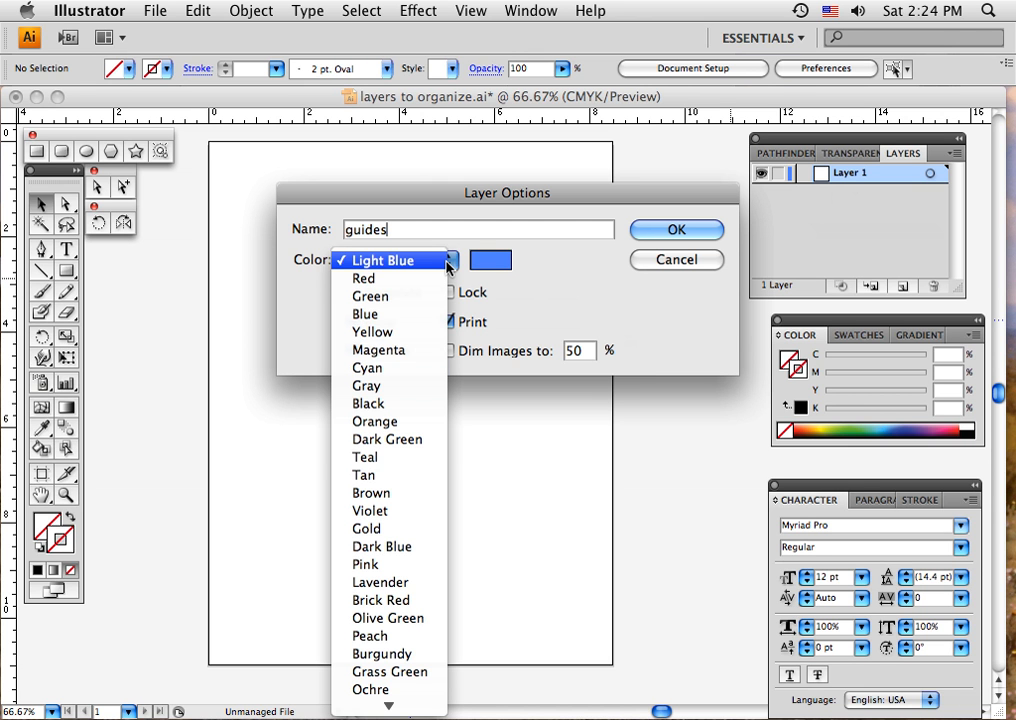
{"action": "left_click", "coordinate": [430, 441]}
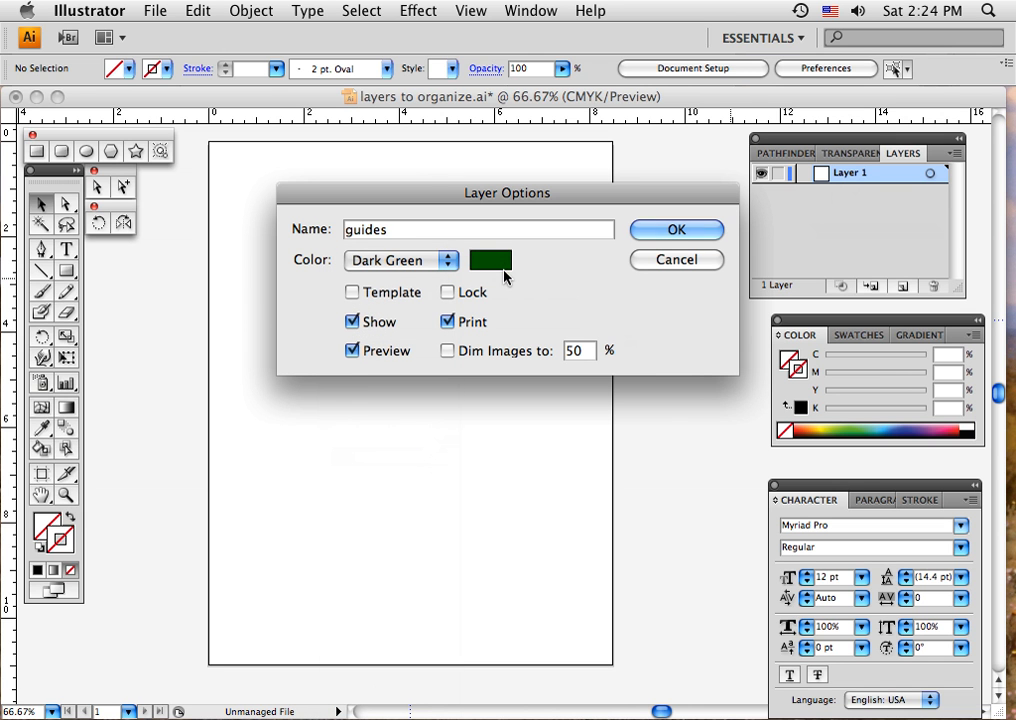
{"action": "left_click", "coordinate": [643, 232]}
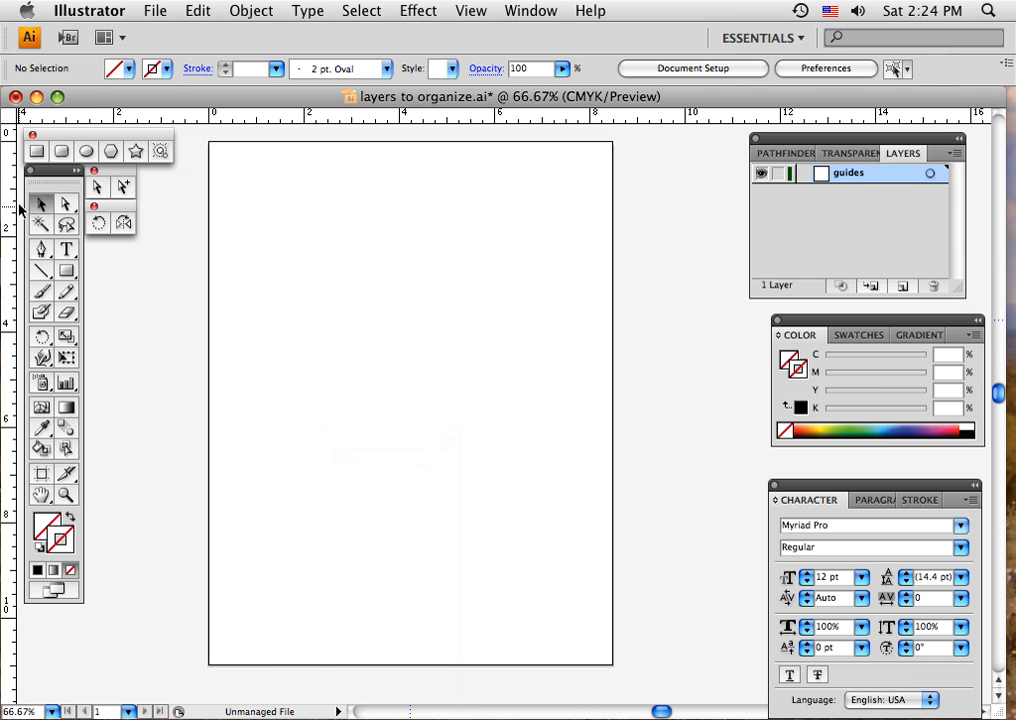
Step: Place vertical guides at about 4.25, 1 and 7.5 in and a horizontal guide about 1 in below the page's top edge
{"action": "left_click_drag", "start_coordinate": [8, 192], "coordinate": [411, 181]}
{"action": "left_click_drag", "start_coordinate": [8, 190], "coordinate": [256, 187]}
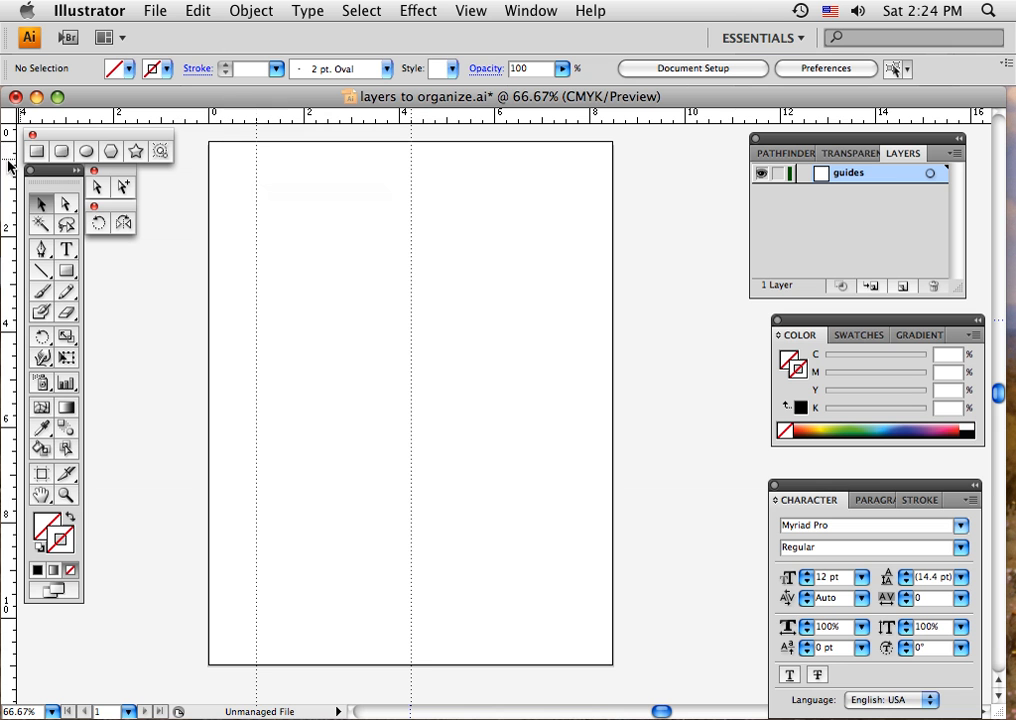
{"action": "left_click_drag", "start_coordinate": [7, 164], "coordinate": [565, 193]}
{"action": "left_click_drag", "start_coordinate": [278, 120], "coordinate": [280, 189]}
Step: Set the ruler origin at the page's upper-left corner and add a horizontal guide about 9.75 in below the page's top edge
{"action": "left_click_drag", "start_coordinate": [16, 118], "coordinate": [208, 142]}
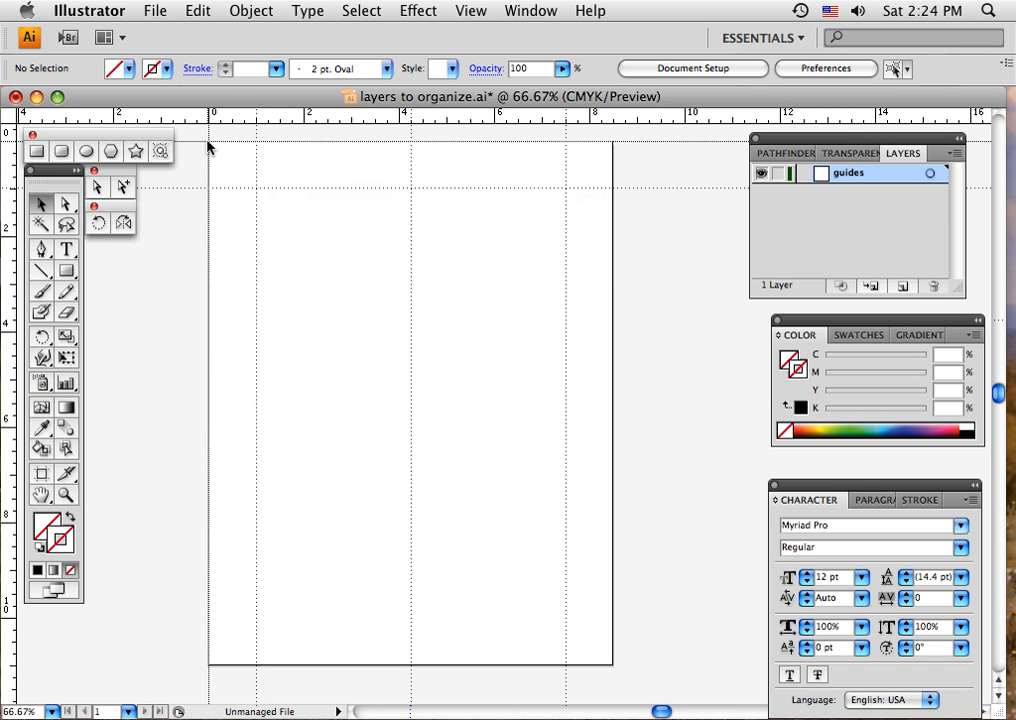
{"action": "left_click_drag", "start_coordinate": [208, 142], "coordinate": [209, 143]}
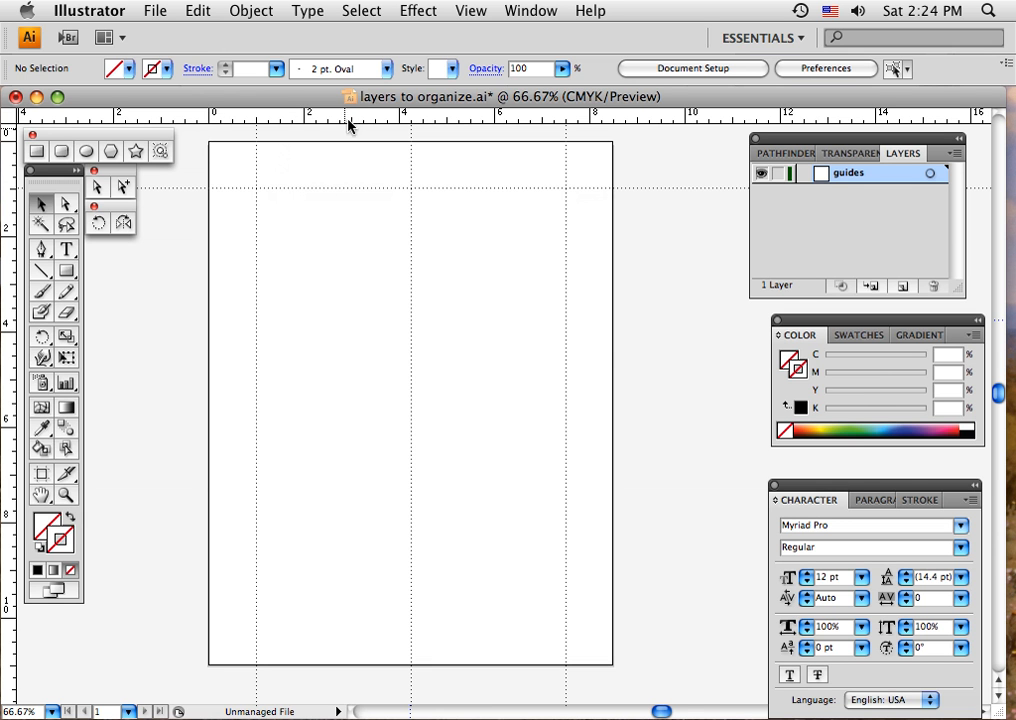
{"action": "left_click_drag", "start_coordinate": [350, 117], "coordinate": [371, 630]}
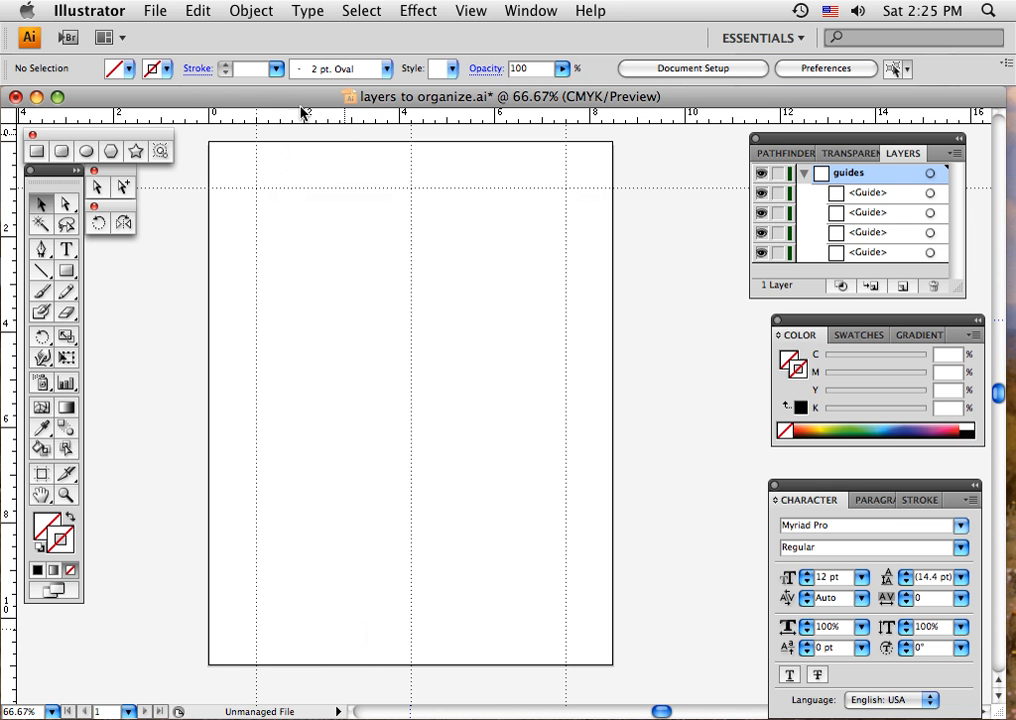
{"action": "left_click_drag", "start_coordinate": [301, 112], "coordinate": [377, 610]}
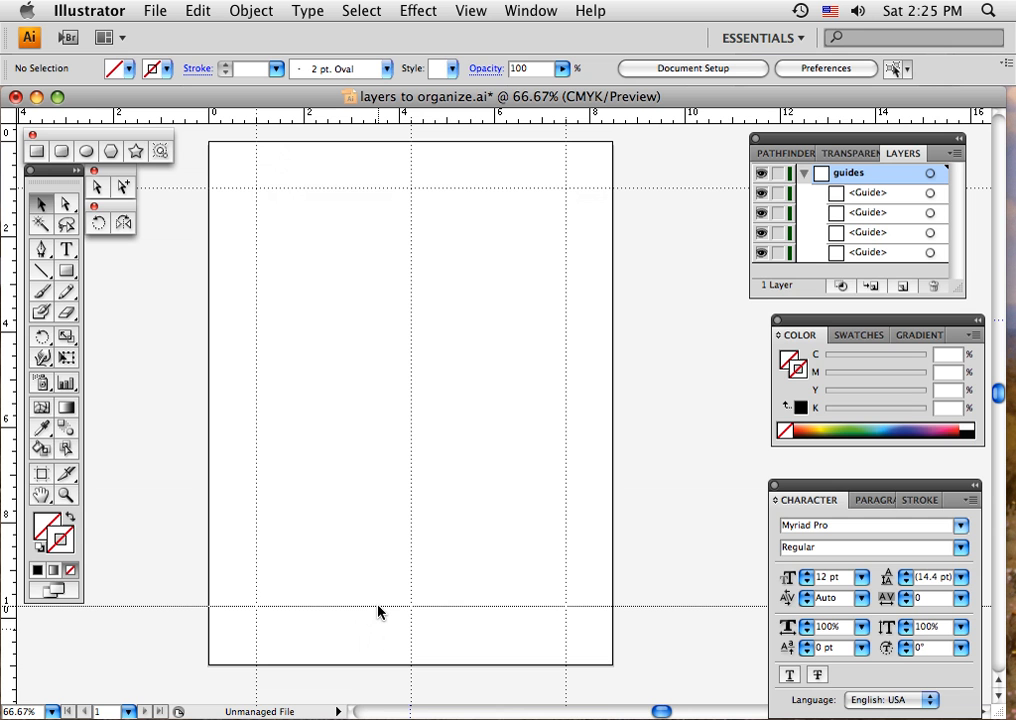
{"action": "left_click_drag", "start_coordinate": [378, 611], "coordinate": [379, 611]}
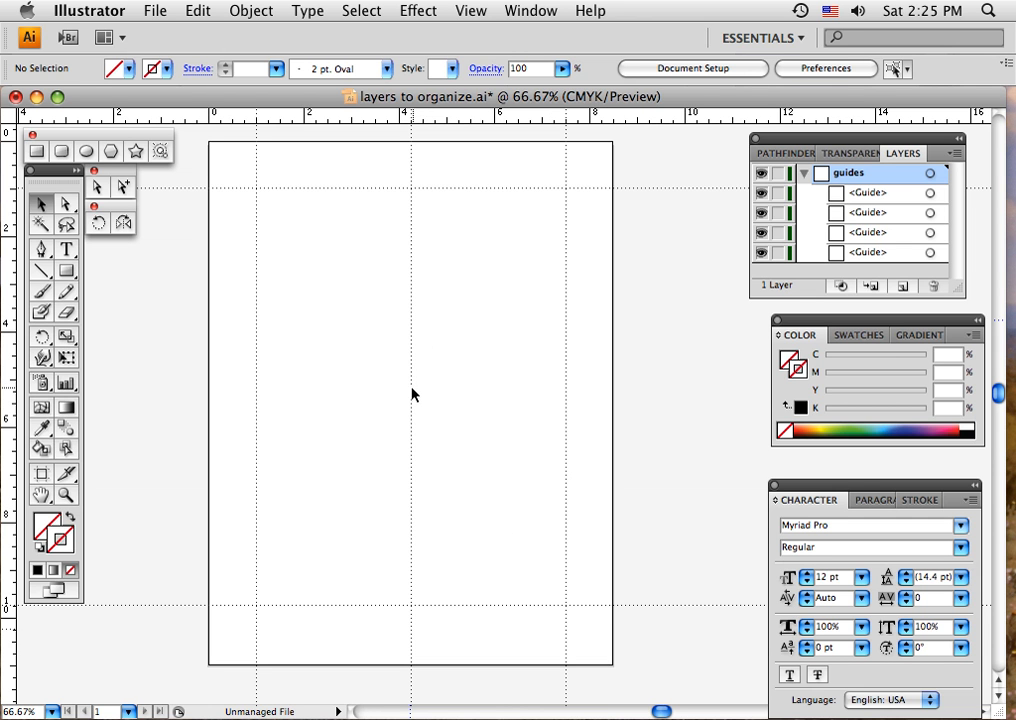
Step: Add a horizontal guide midway between the upper and lower guides, using a temporary rectangle's center point and deleting the rectangle
{"action": "left_click", "coordinate": [66, 270]}
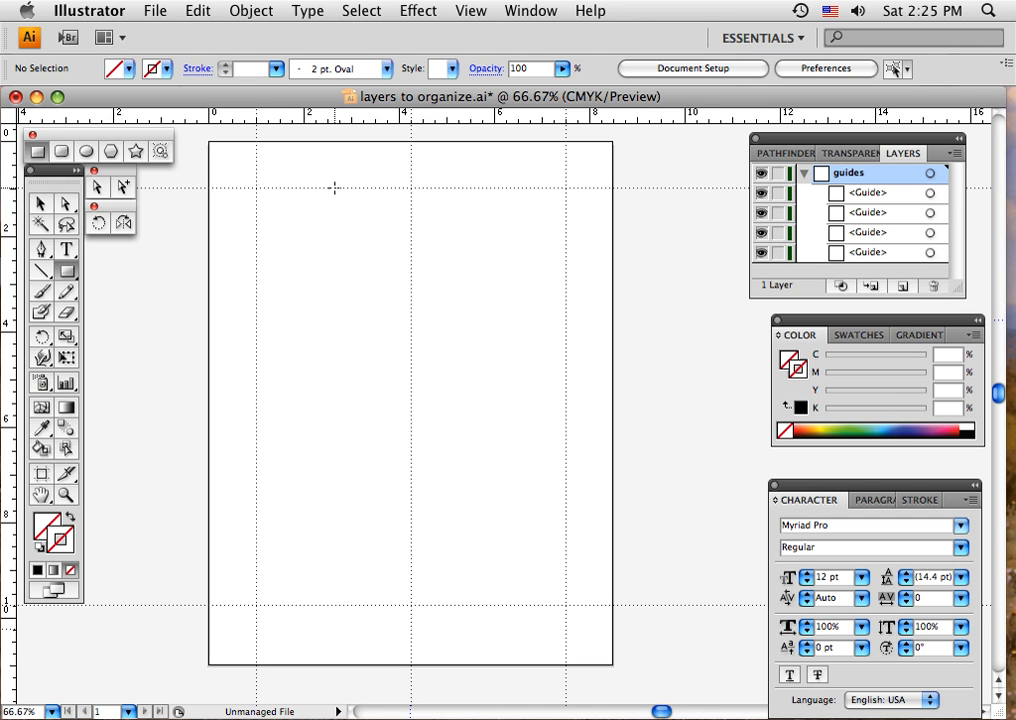
{"action": "left_click_drag", "start_coordinate": [334, 187], "coordinate": [500, 606]}
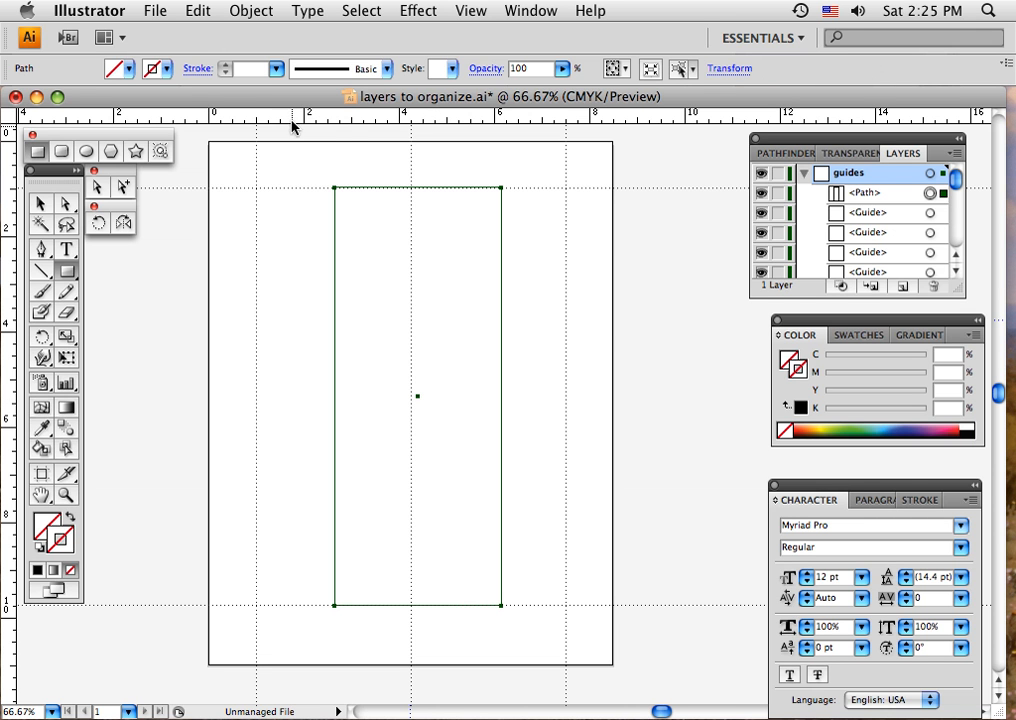
{"action": "left_click_drag", "start_coordinate": [339, 121], "coordinate": [418, 401]}
{"action": "left_click", "coordinate": [41, 203]}
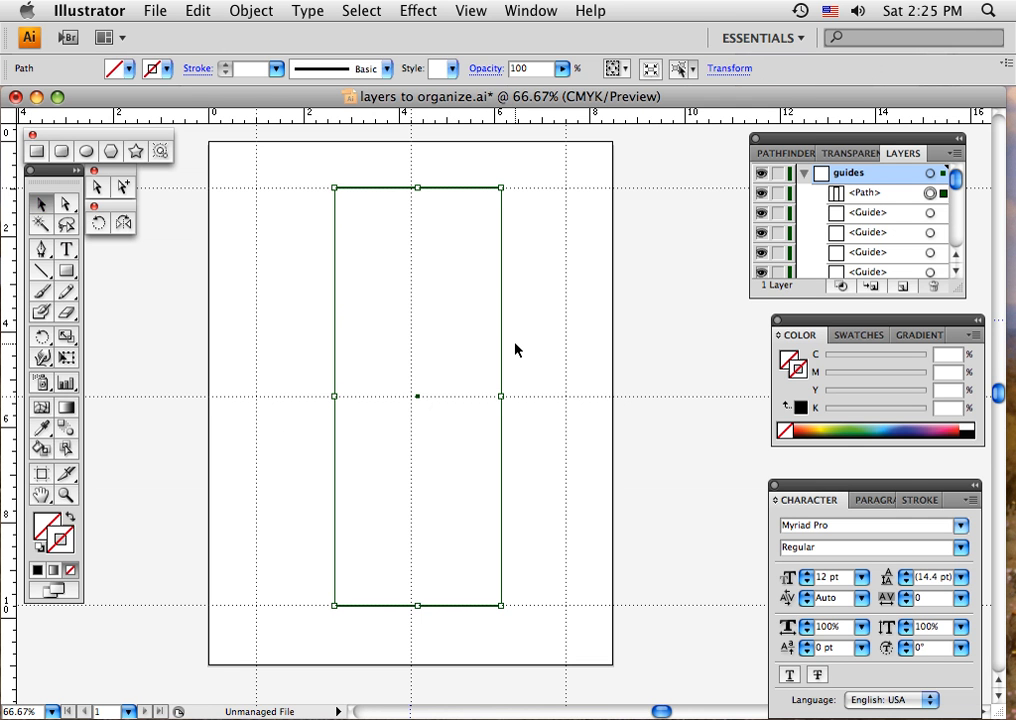
{"action": "key", "text": "Delete"}
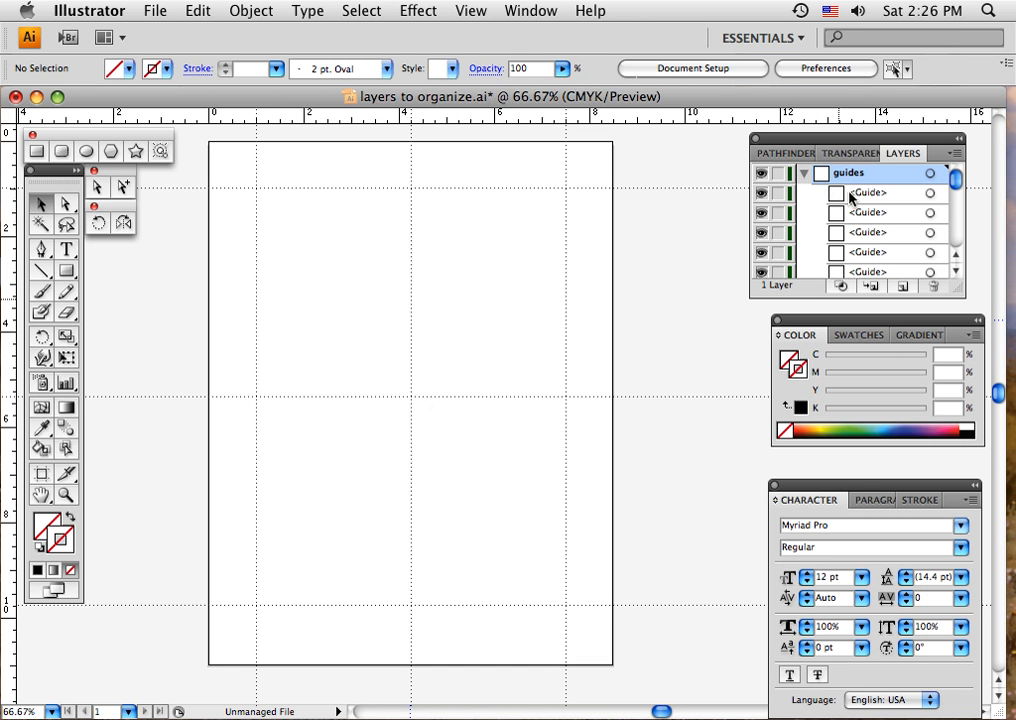
Step: Toggle the visibility of individual guides in the guides layer off and on, and collapse the layer's contents
{"action": "left_click", "coordinate": [761, 193]}
{"action": "left_click", "coordinate": [761, 194]}
{"action": "left_click", "coordinate": [761, 213]}
{"action": "left_click", "coordinate": [762, 213]}
{"action": "left_click", "coordinate": [804, 175]}
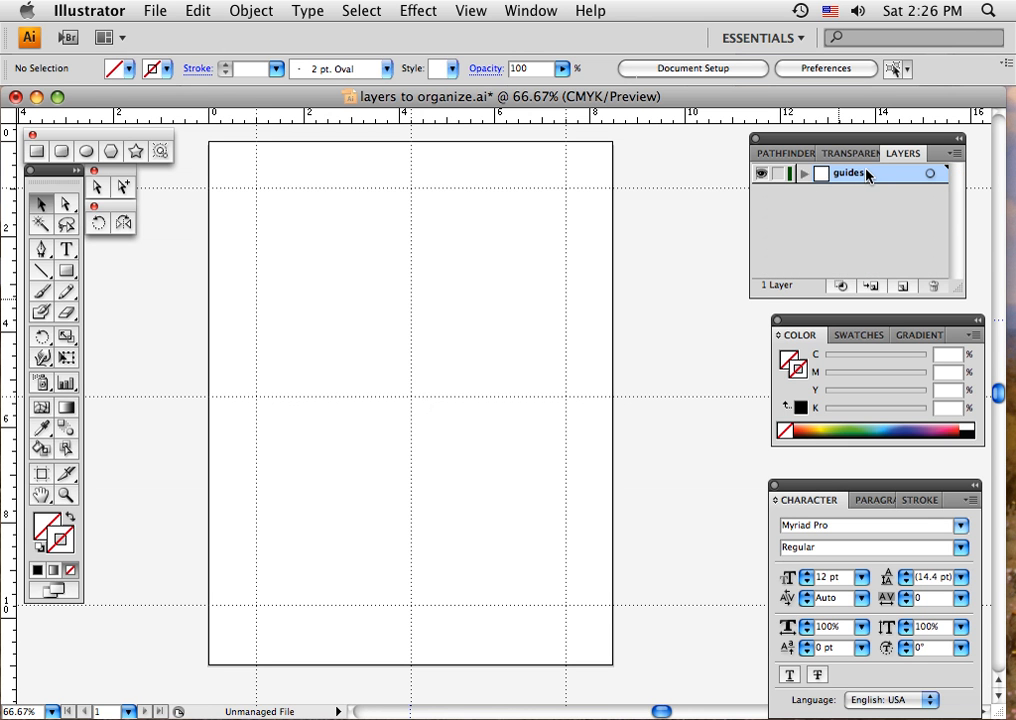
{"action": "left_click", "coordinate": [804, 174]}
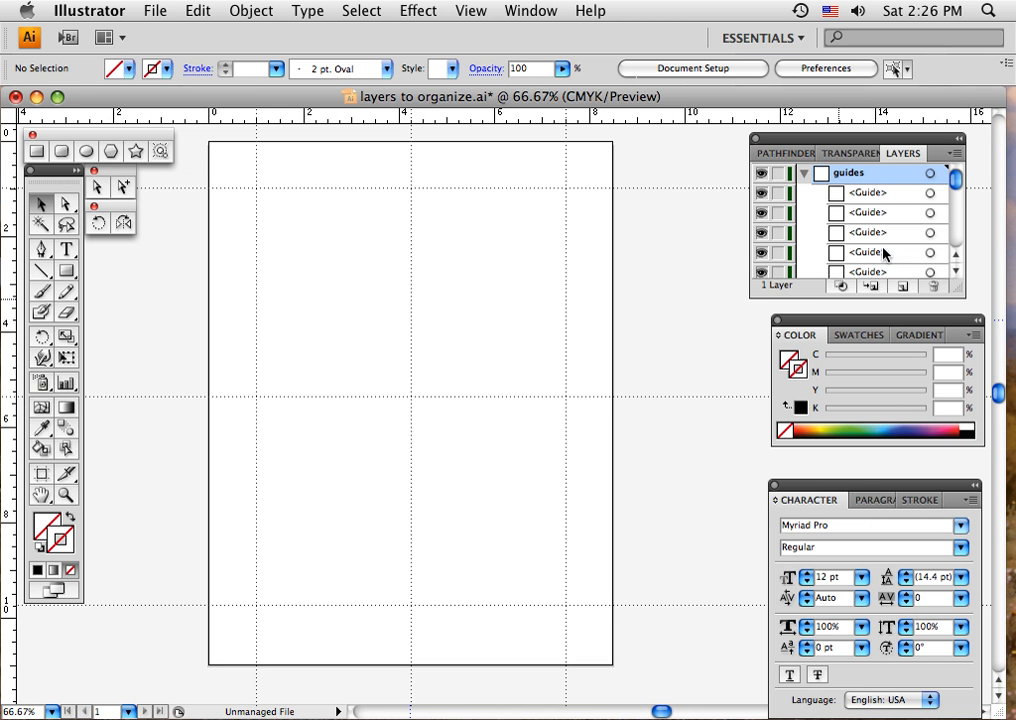
{"action": "left_click", "coordinate": [761, 213]}
{"action": "left_click", "coordinate": [804, 175]}
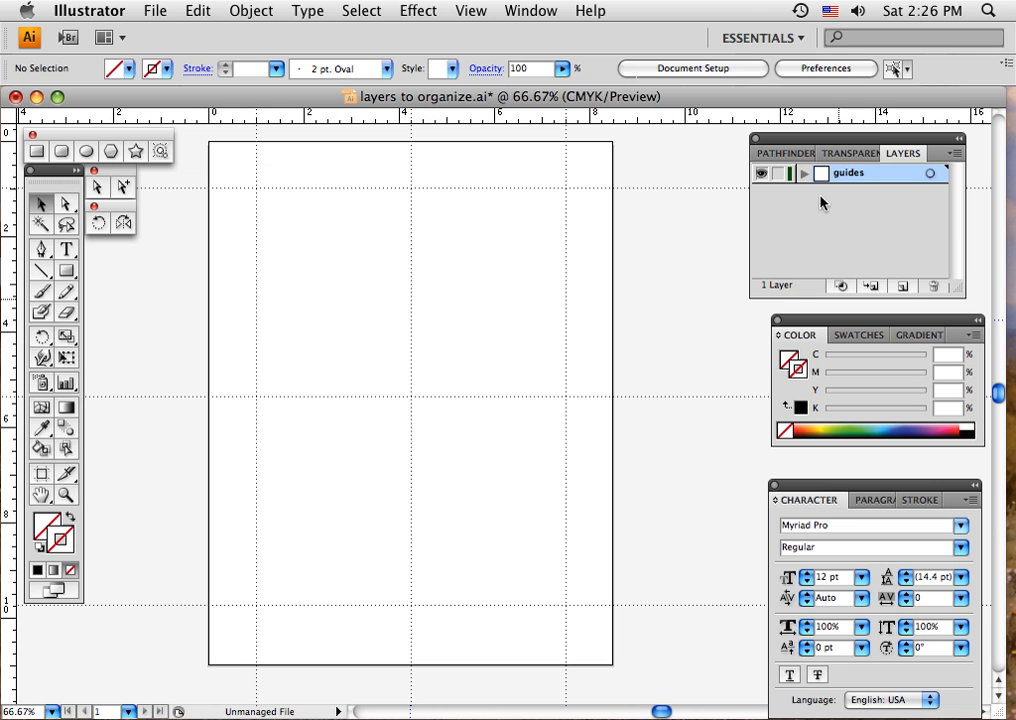
Step: Toggle the guides layer's visibility and switch between Outline and Preview view, ending with the guides shown in Preview
{"action": "left_click", "coordinate": [761, 177]}
{"action": "left_click", "coordinate": [761, 177], "text": "super"}
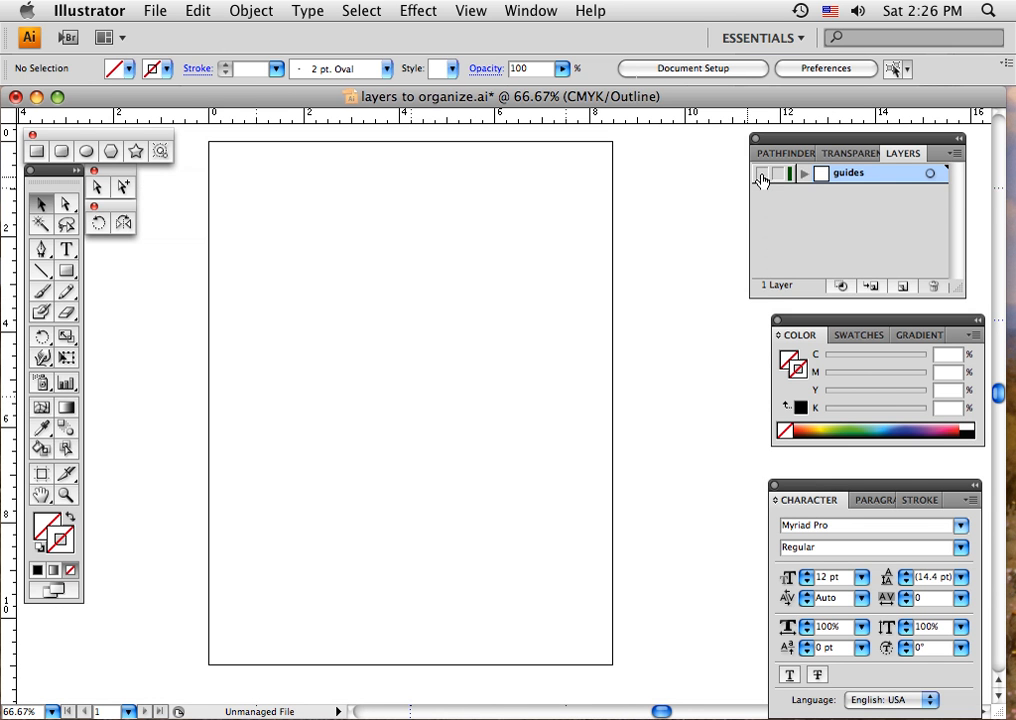
{"action": "left_click", "coordinate": [761, 177], "text": "super"}
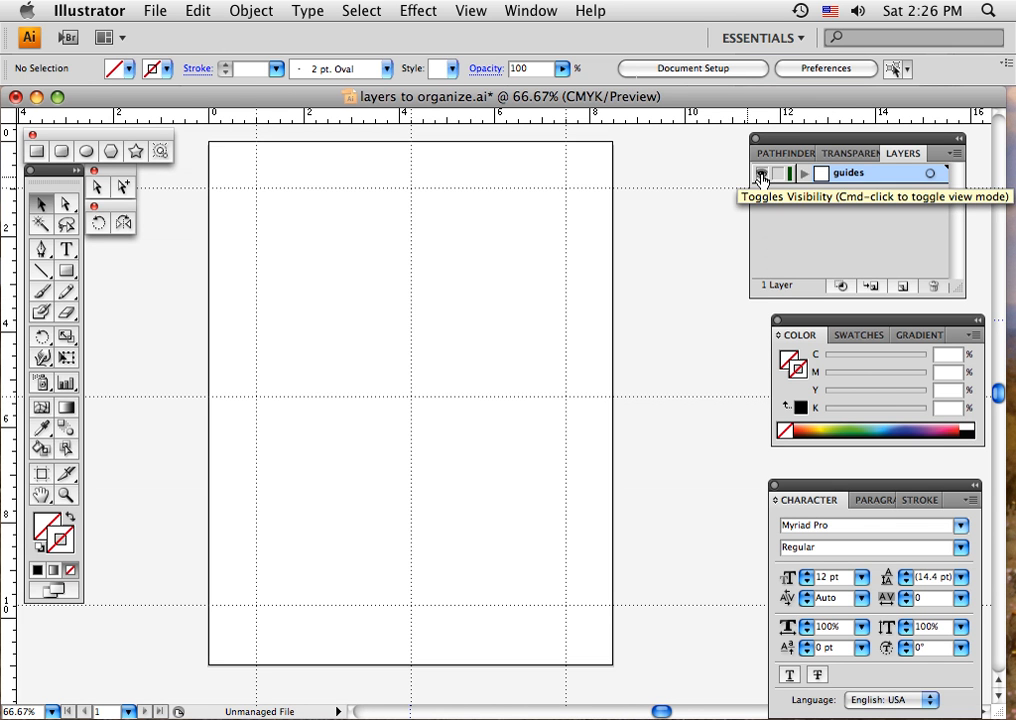
{"action": "left_click", "coordinate": [761, 177], "text": "super"}
{"action": "key", "text": "super+y"}
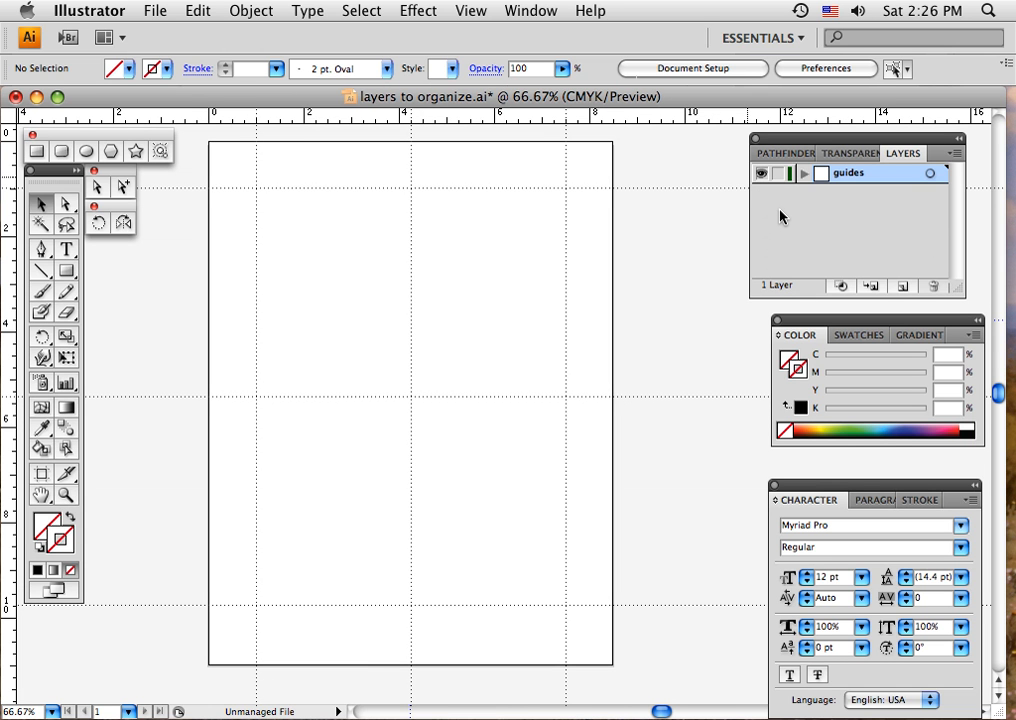
Step: Create a new layer above the guides layer and name it "square"
{"action": "left_click", "coordinate": [903, 289]}
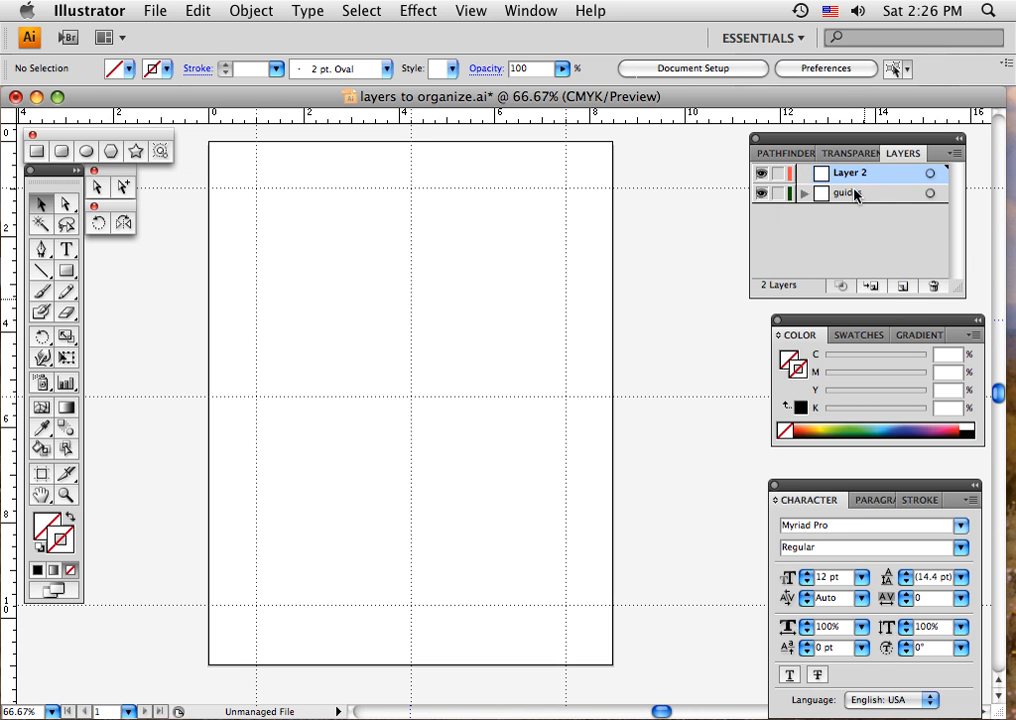
{"action": "double_click", "coordinate": [847, 177]}
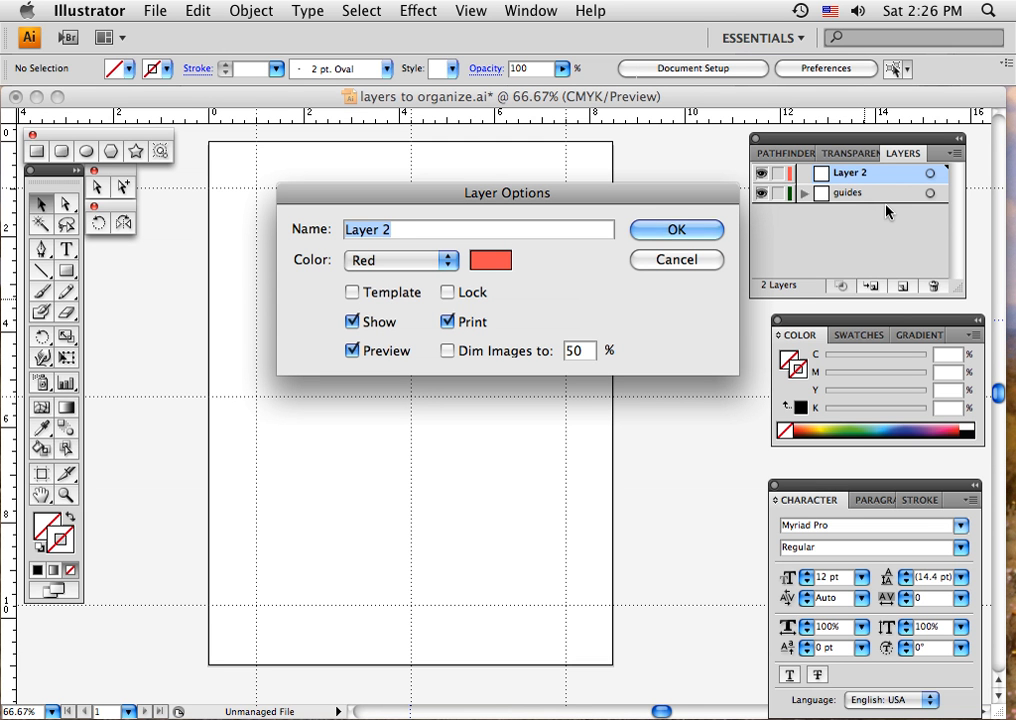
{"action": "type", "text": "square"}
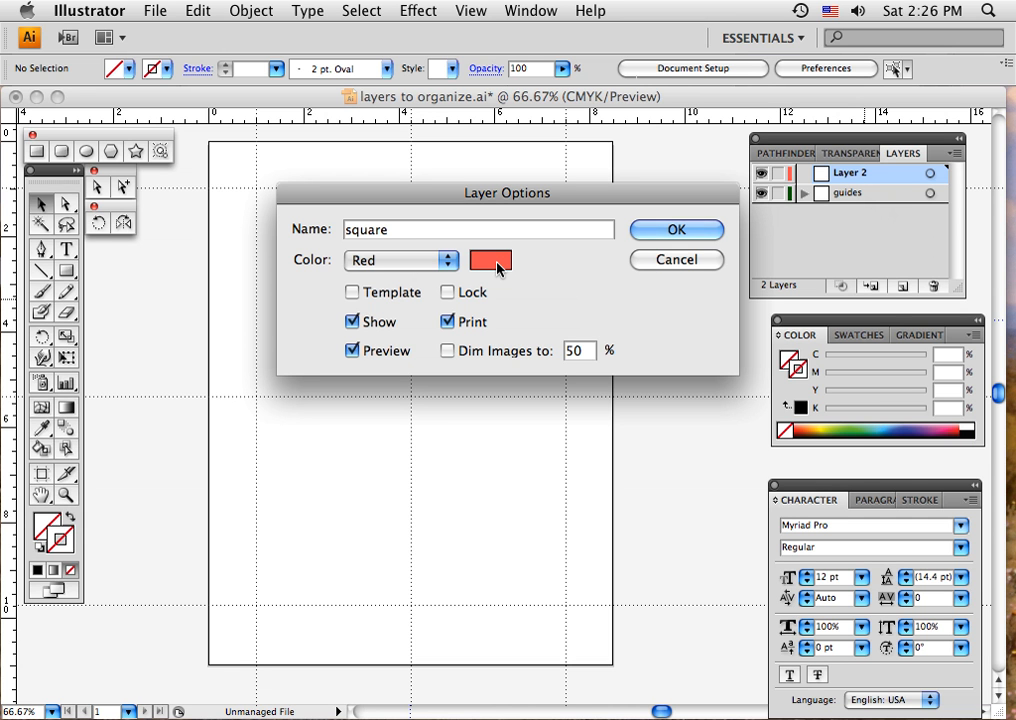
{"action": "left_click", "coordinate": [662, 232]}
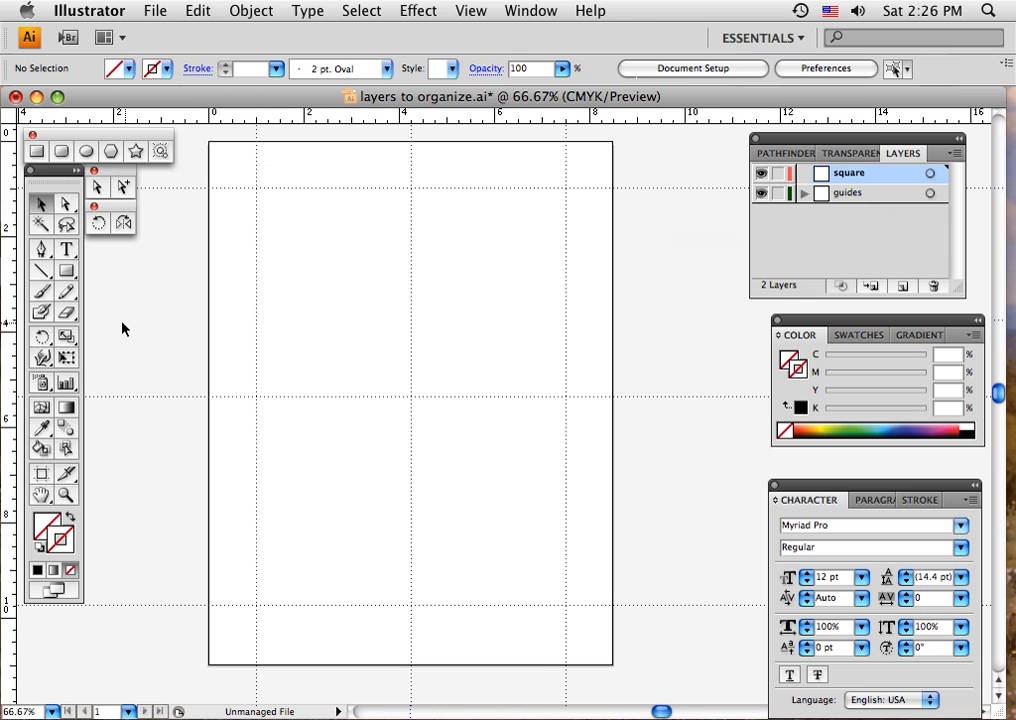
Step: Draw a square about 4 in wide centered on the middle guide intersection, fill it with a dark blue swatch, and deselect it
{"action": "left_click", "coordinate": [67, 272]}
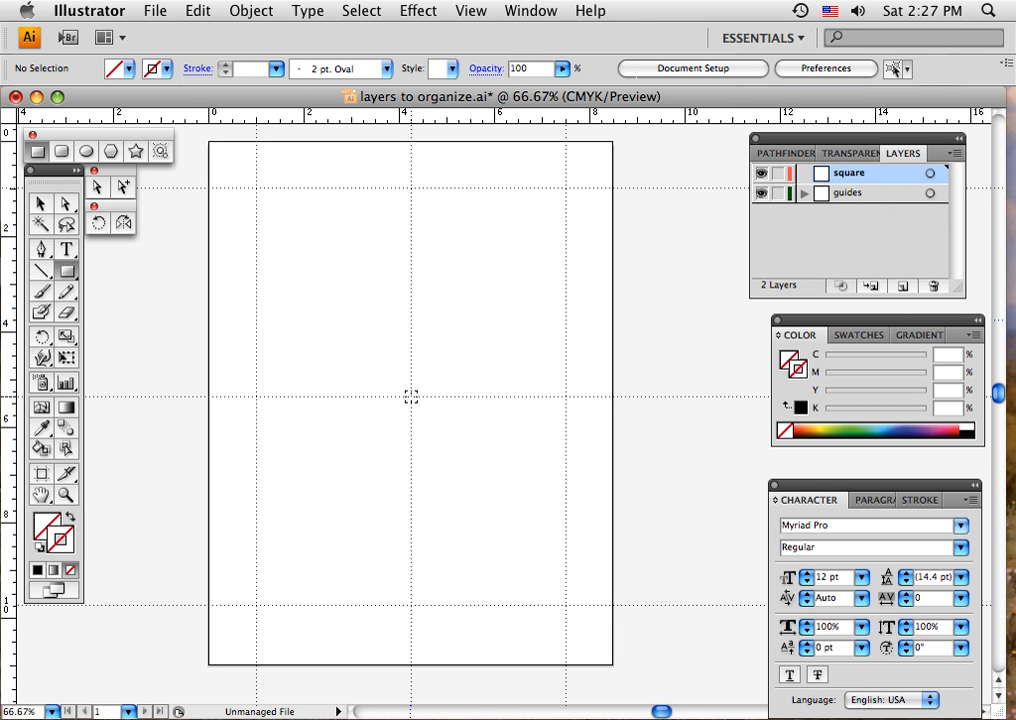
{"action": "left_click_drag", "start_coordinate": [410, 396], "coordinate": [493, 491]}
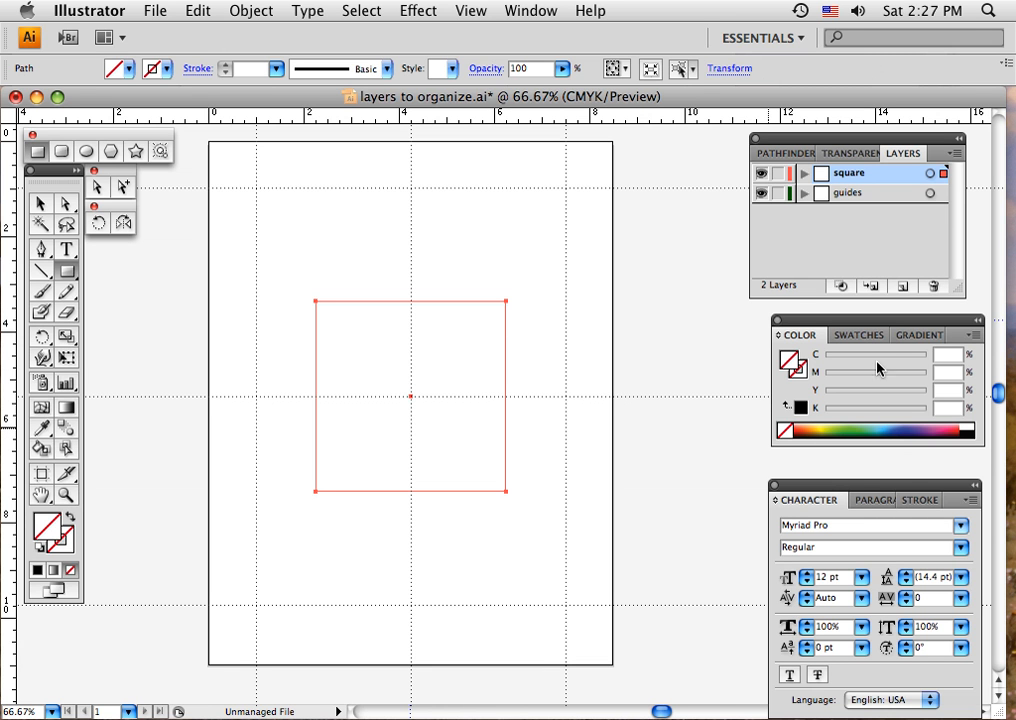
{"action": "left_click", "coordinate": [859, 335]}
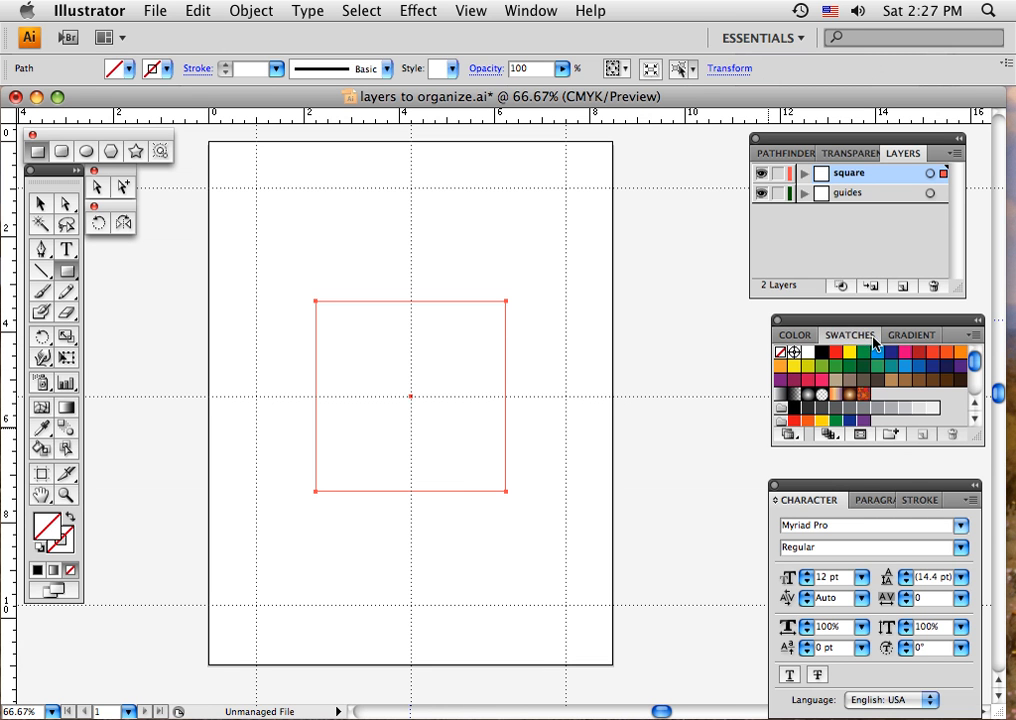
{"action": "left_click", "coordinate": [944, 369]}
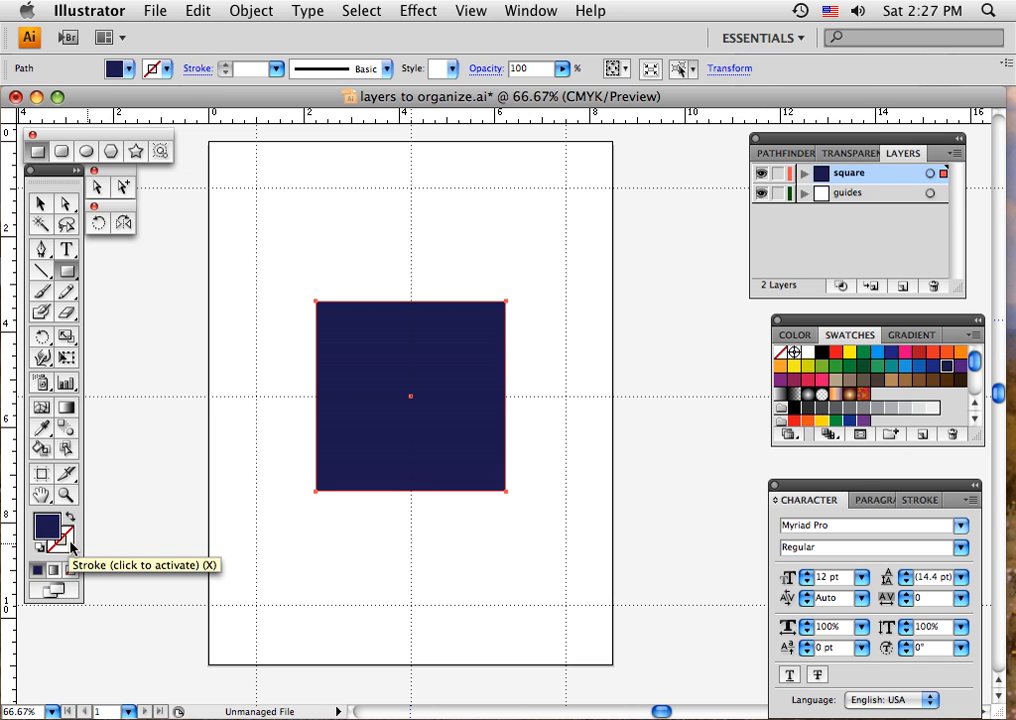
{"action": "left_click", "coordinate": [40, 206]}
{"action": "left_click", "coordinate": [460, 245]}
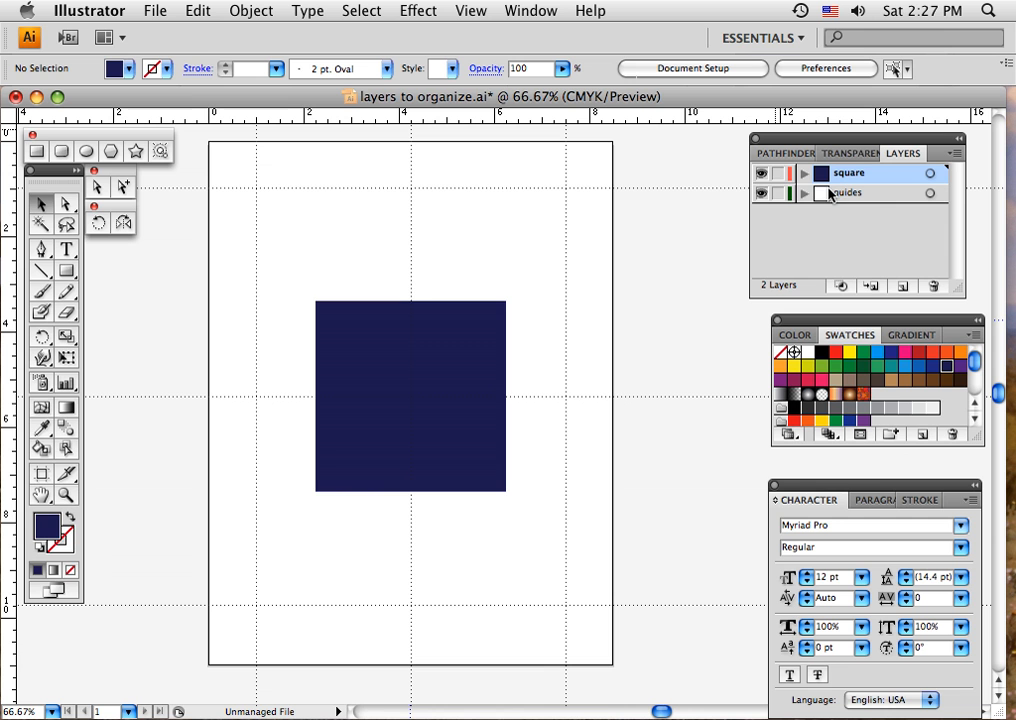
Step: Toggle the square layer's visibility off and on, and create a new layer above it named "circles"
{"action": "left_click", "coordinate": [761, 176]}
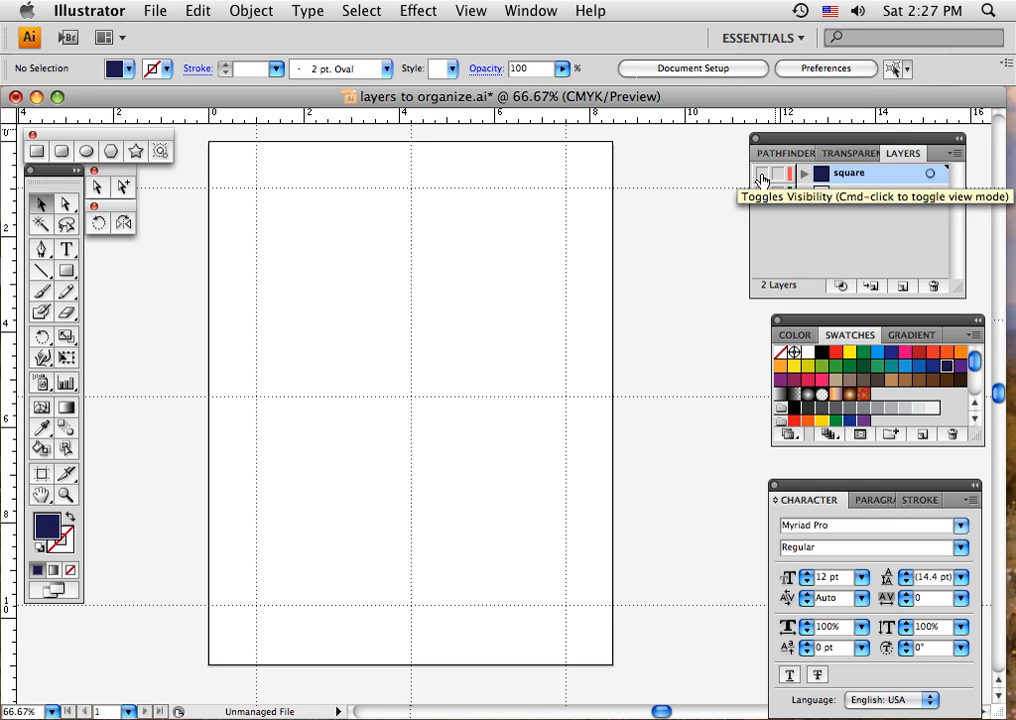
{"action": "left_click", "coordinate": [761, 176]}
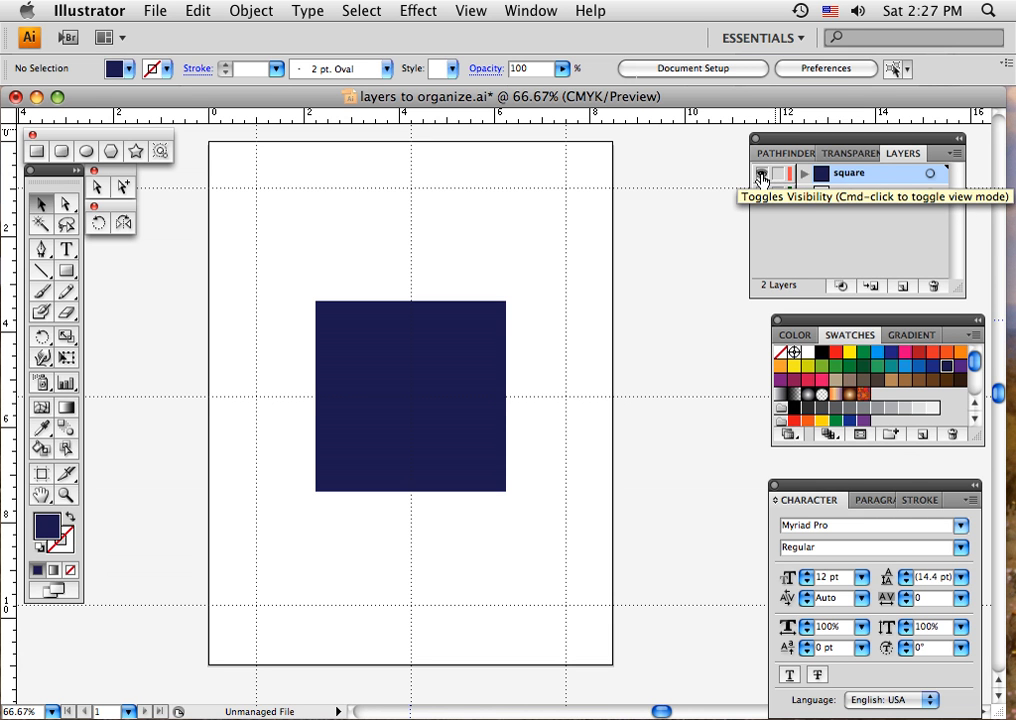
{"action": "left_click", "coordinate": [902, 286]}
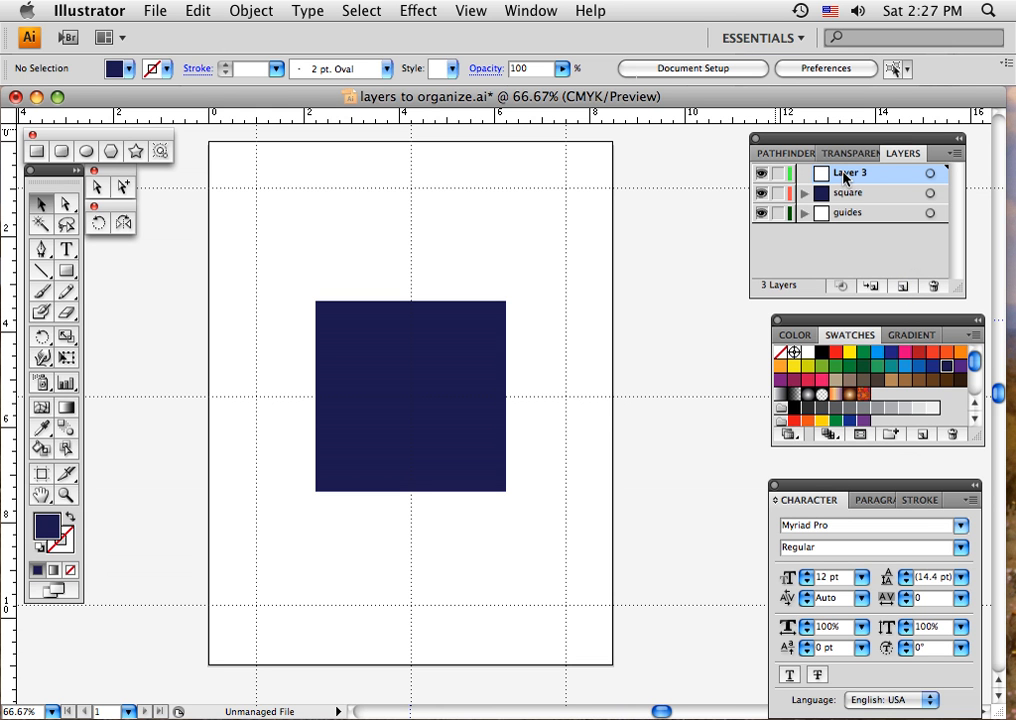
{"action": "double_click", "coordinate": [845, 173]}
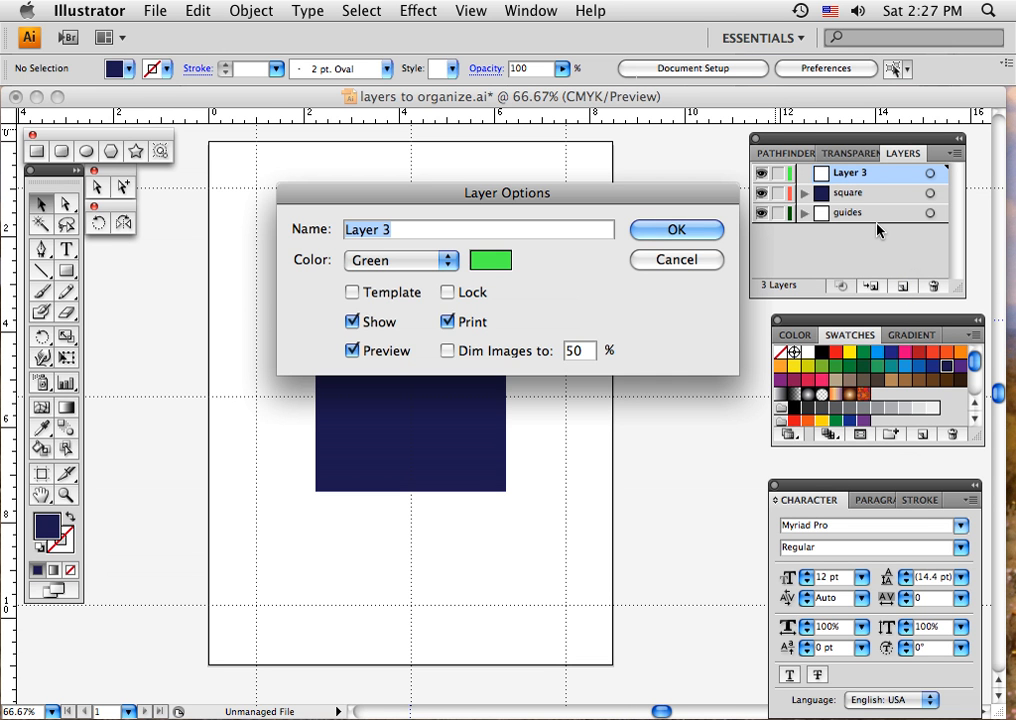
{"action": "type", "text": "cir"}
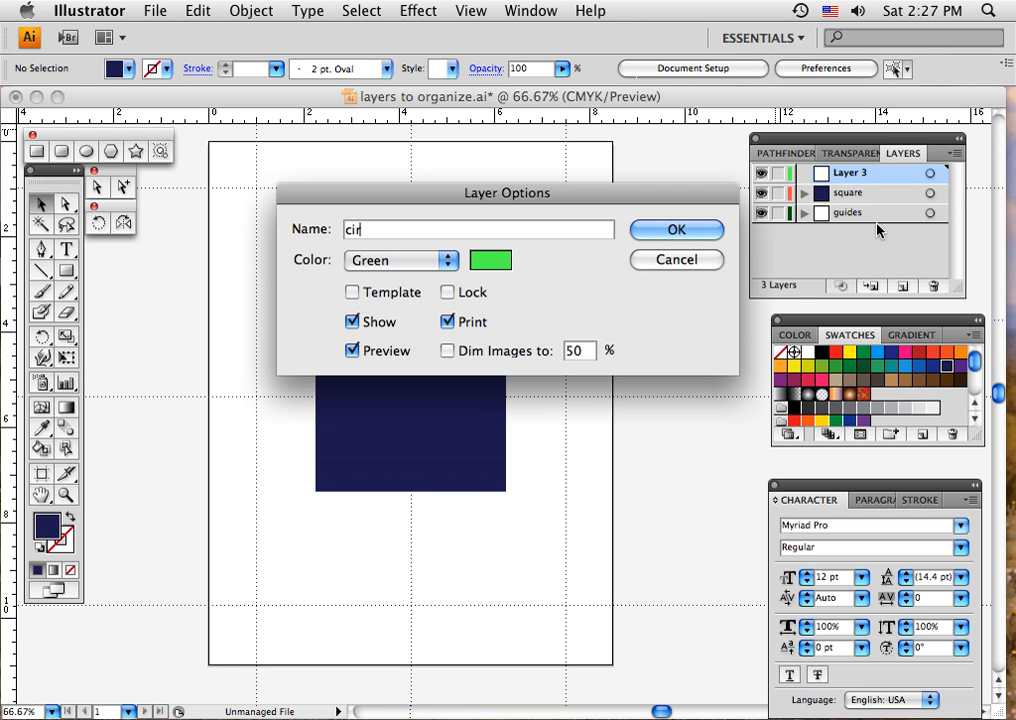
{"action": "type", "text": "cles"}
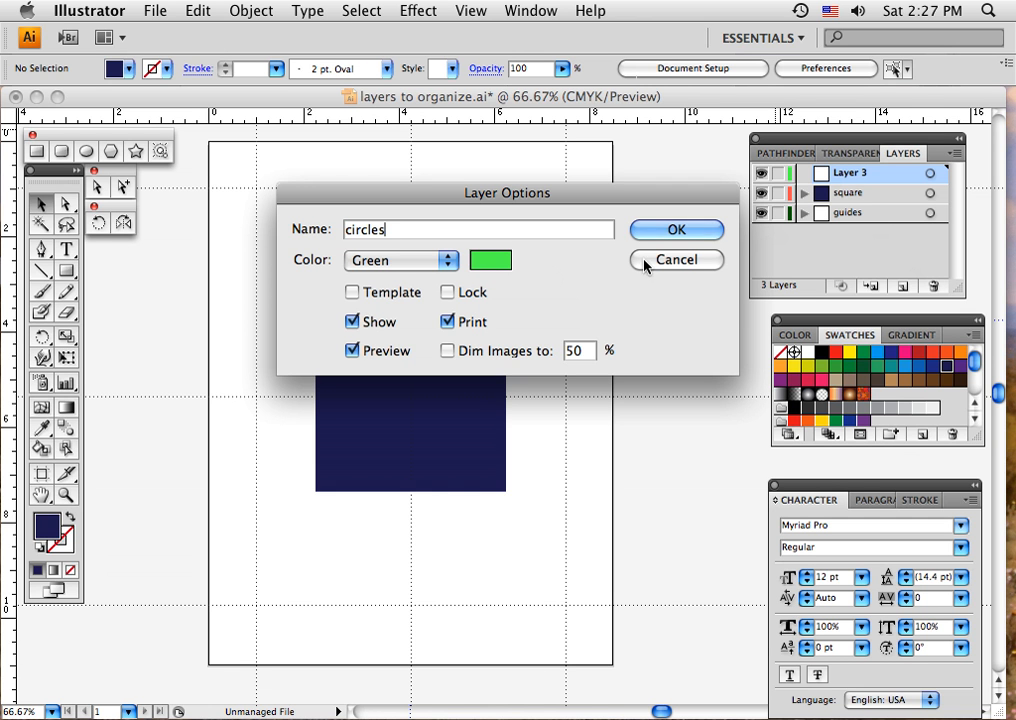
{"action": "left_click", "coordinate": [667, 234]}
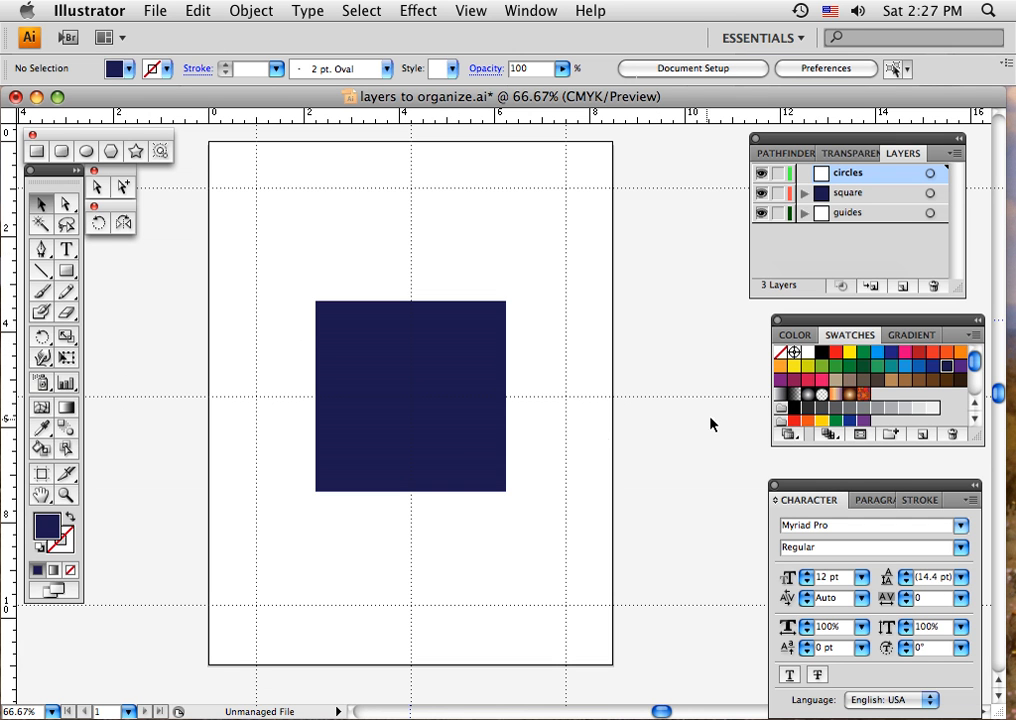
Step: Draw an orange circle about 1.1 in wide on the circles layer and align it to the page's upper-left guide intersection
{"action": "left_click", "coordinate": [947, 354]}
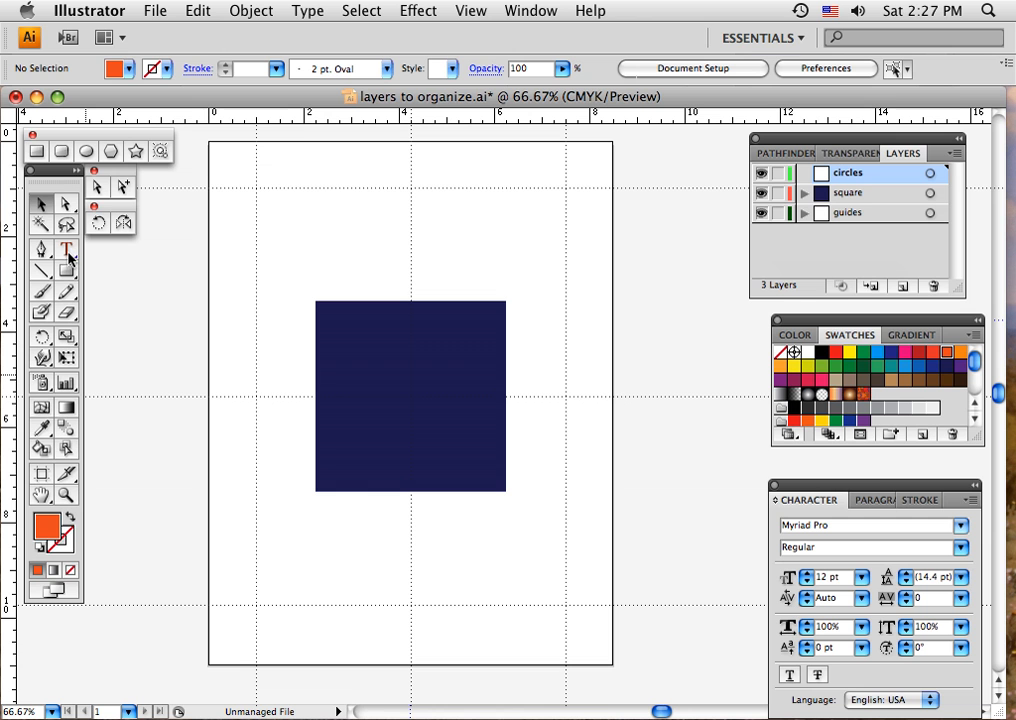
{"action": "left_click", "coordinate": [87, 151]}
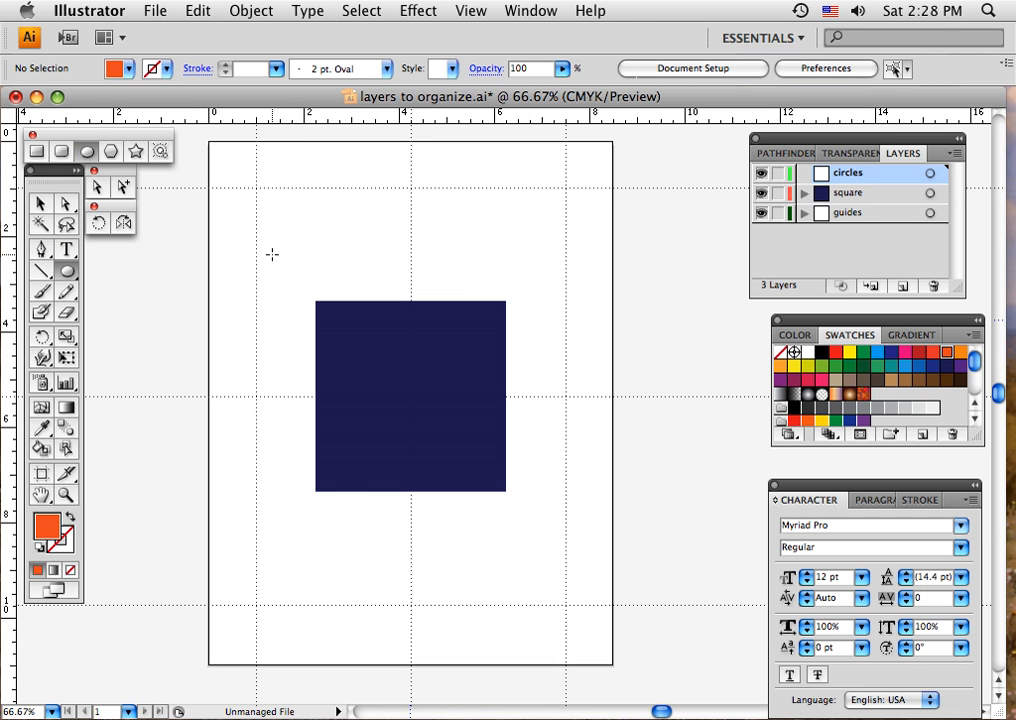
{"action": "left_click_drag", "start_coordinate": [281, 252], "coordinate": [306, 279]}
{"action": "left_click", "coordinate": [38, 202]}
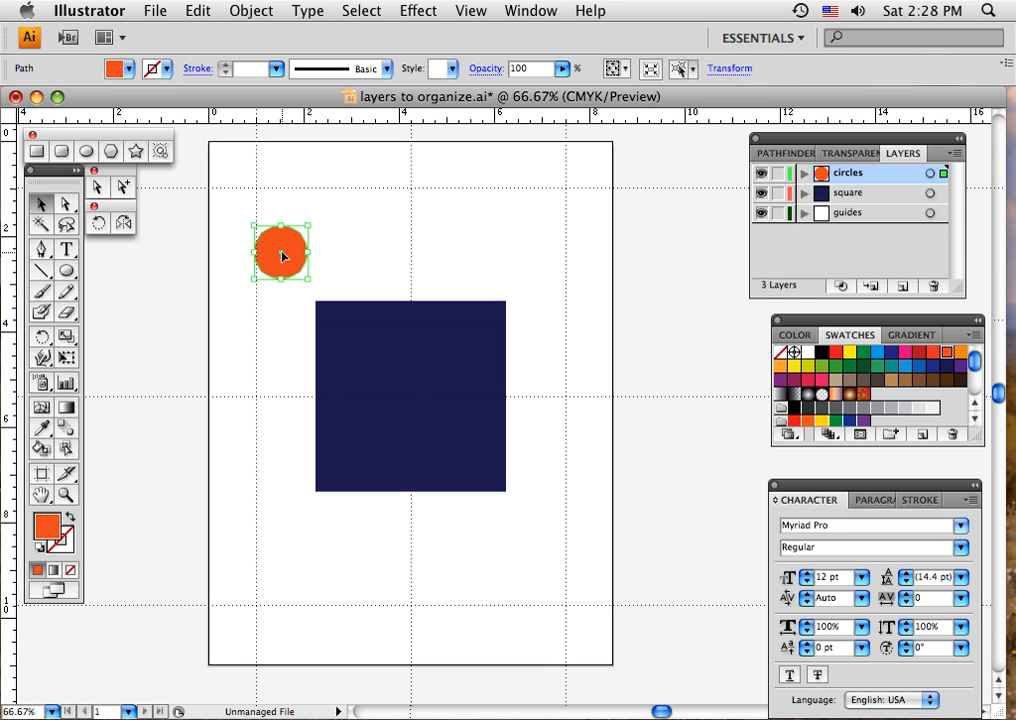
{"action": "left_click_drag", "start_coordinate": [281, 256], "coordinate": [285, 218]}
Step: Duplicate the orange circle horizontally at about 1.2 in spacing and repeat the copy until the row has seven circles
{"action": "left_click_drag", "start_coordinate": [285, 219], "coordinate": [340, 222]}
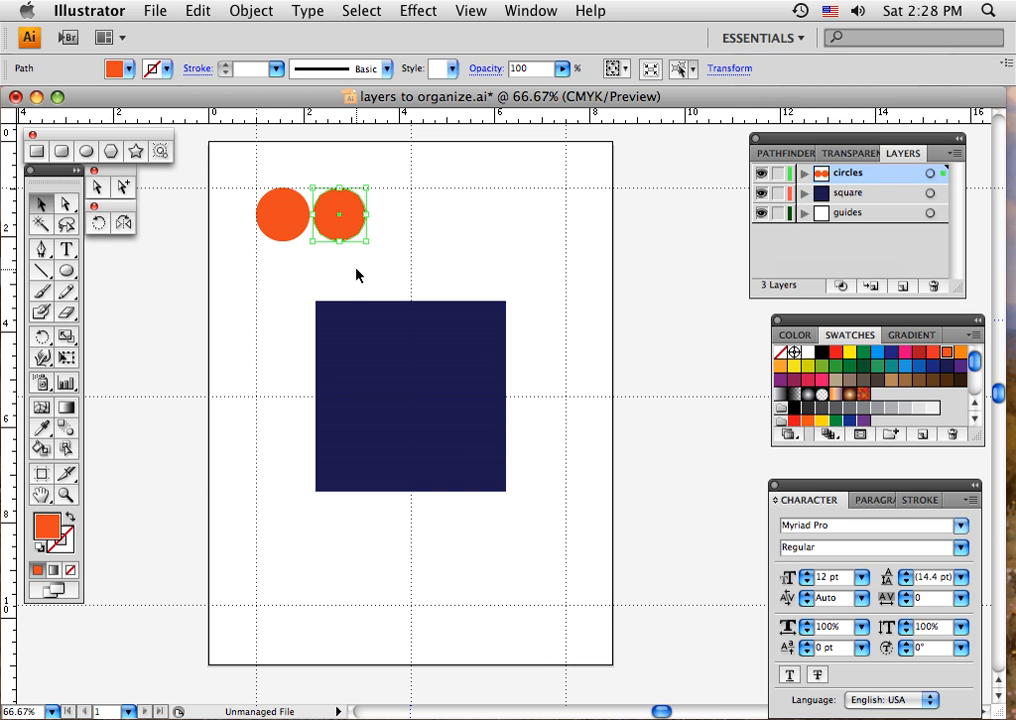
{"action": "key", "text": "super+d"}
{"action": "key", "text": "super+d"}
{"action": "key", "text": "super+d"}
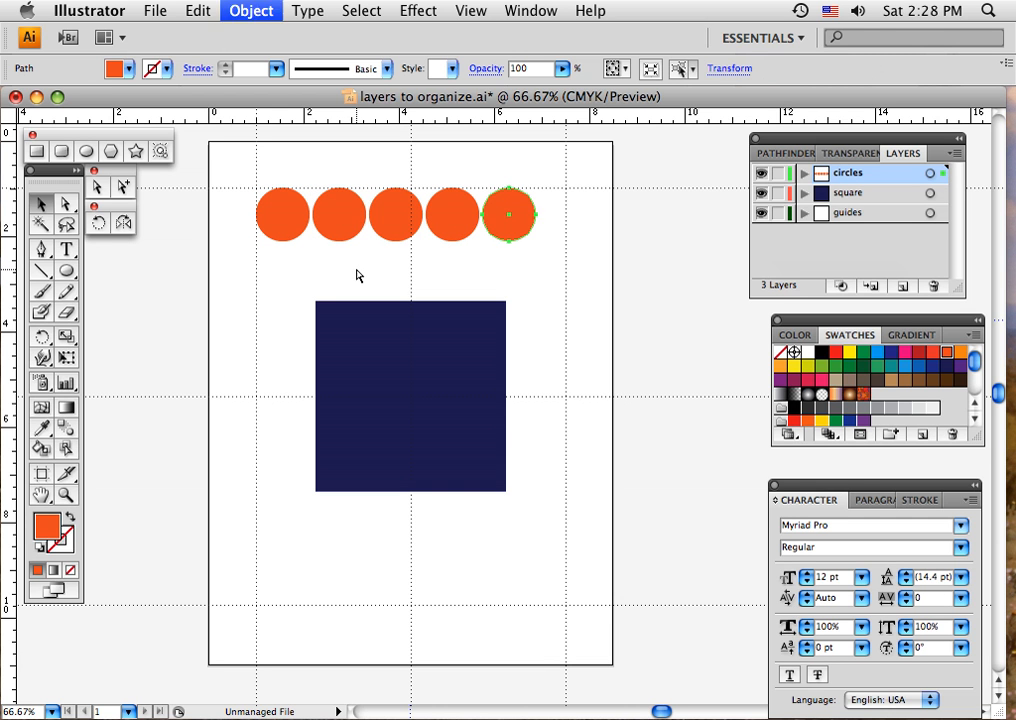
{"action": "key", "text": "super+d"}
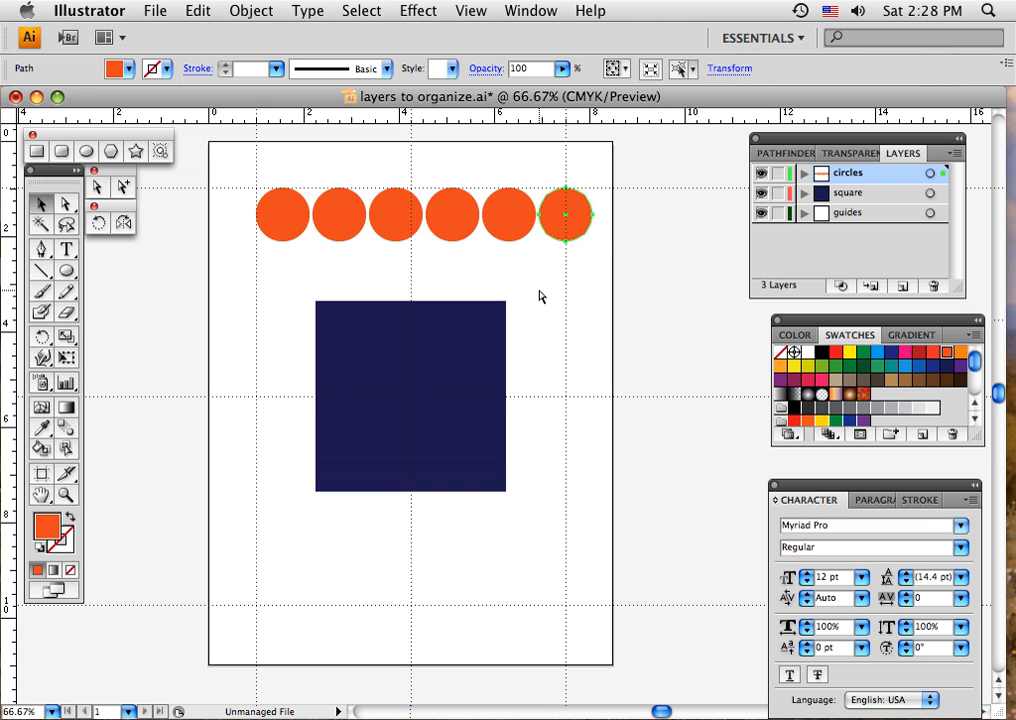
{"action": "key", "text": "super+d"}
Step: Scale the row of seven circles proportionally to fit exactly between the left and right guides, and deselect it
{"action": "left_click_drag", "start_coordinate": [265, 168], "coordinate": [653, 247]}
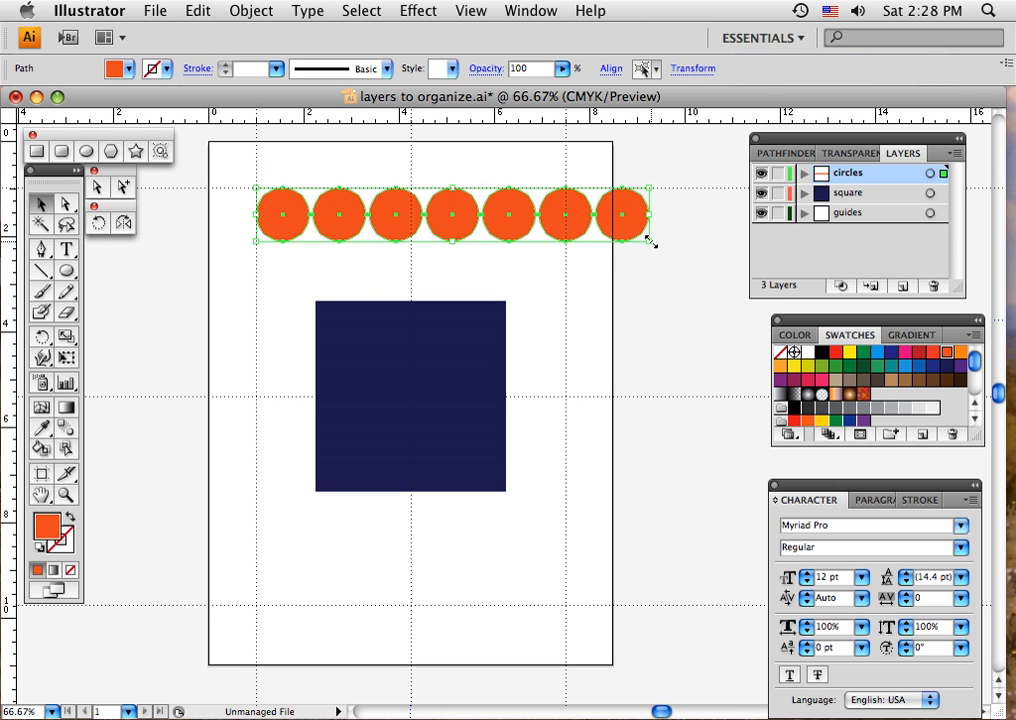
{"action": "left_click_drag", "start_coordinate": [651, 242], "coordinate": [624, 236]}
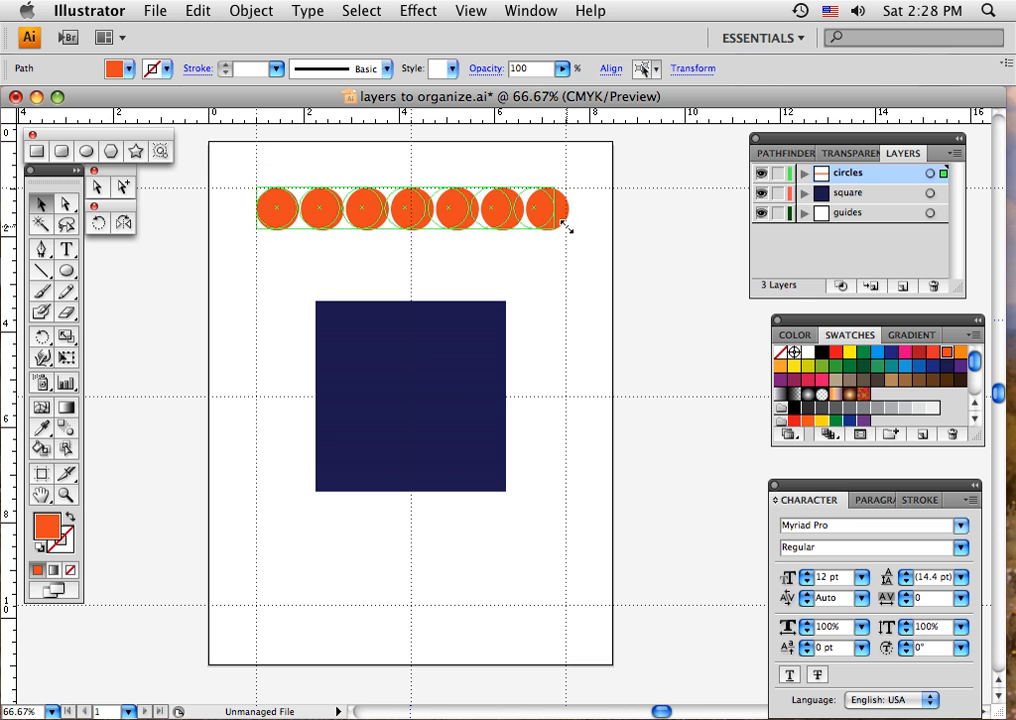
{"action": "left_click", "coordinate": [576, 272]}
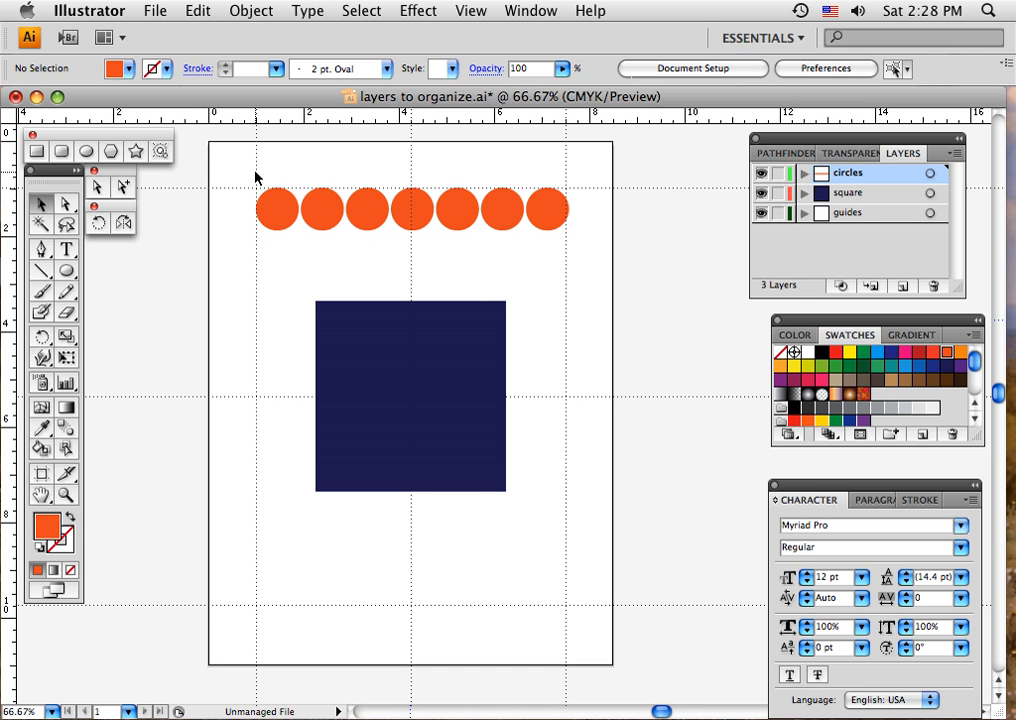
{"action": "left_click_drag", "start_coordinate": [256, 175], "coordinate": [578, 269]}
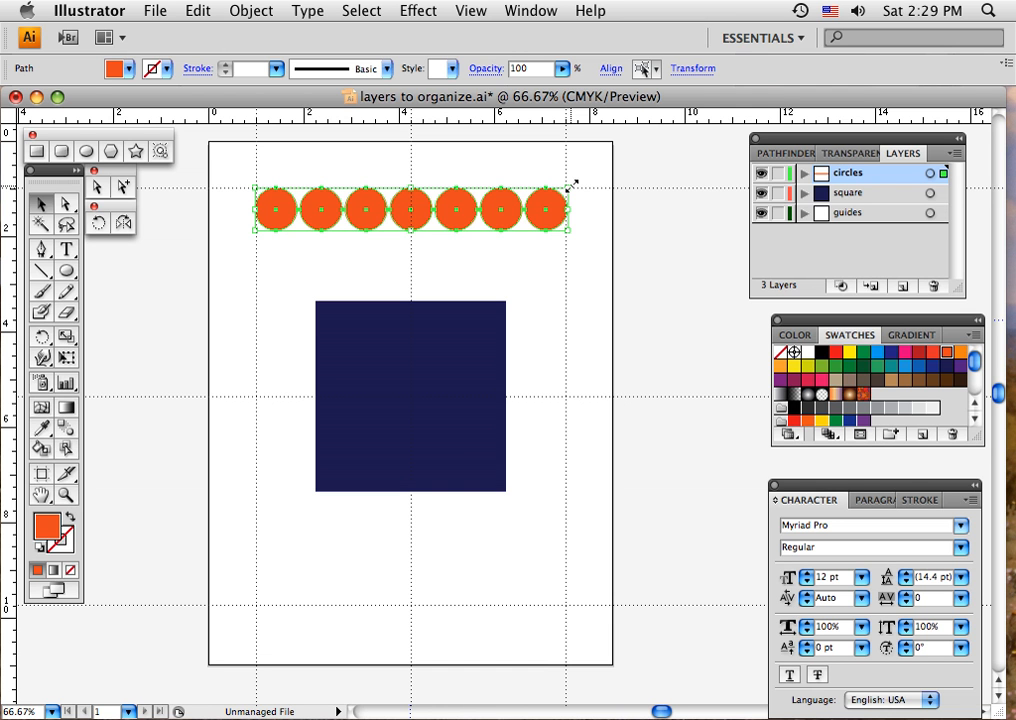
{"action": "left_click_drag", "start_coordinate": [571, 186], "coordinate": [570, 187]}
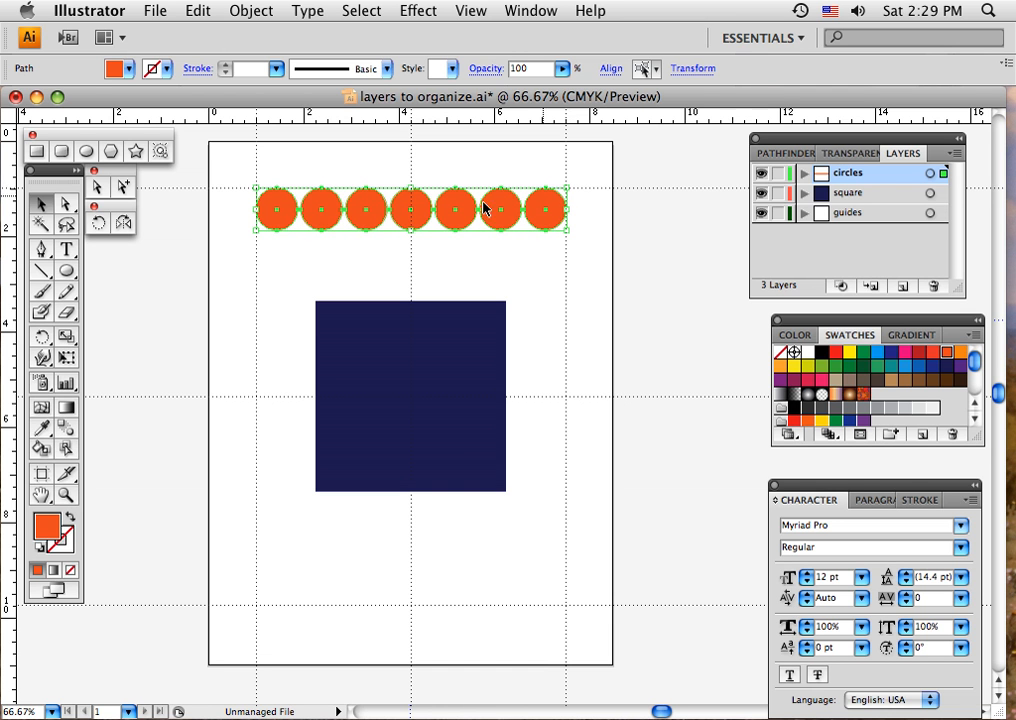
{"action": "left_click", "coordinate": [486, 280]}
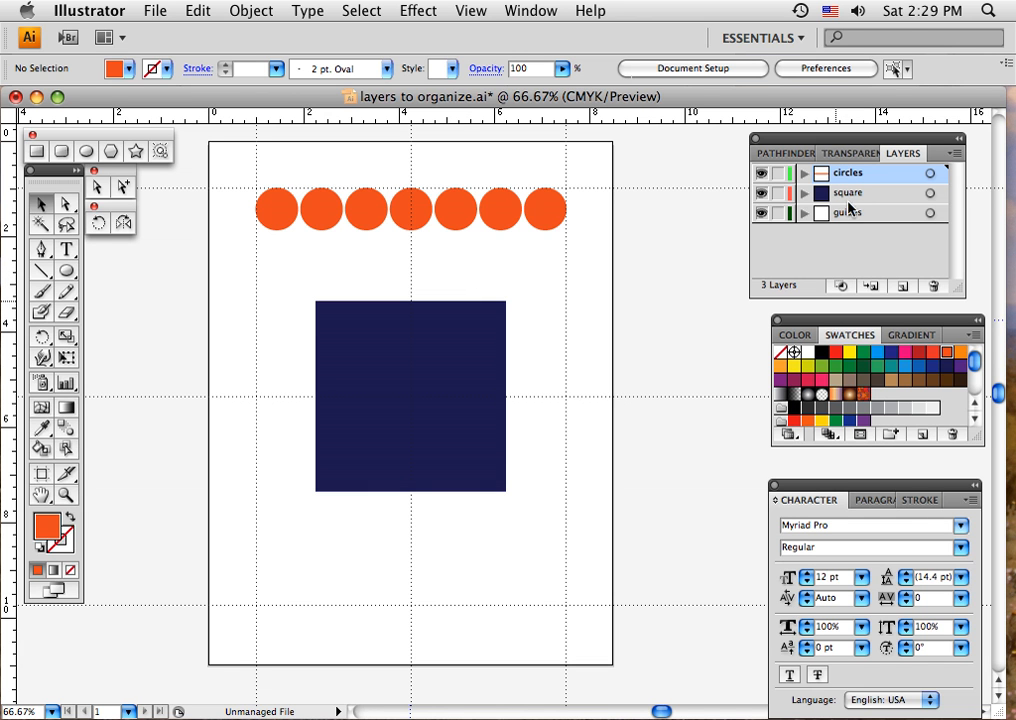
Step: Toggle the circles layer's visibility off and on, ending with the circles shown
{"action": "left_click", "coordinate": [762, 176]}
{"action": "left_click", "coordinate": [762, 176]}
{"action": "left_click", "coordinate": [762, 176]}
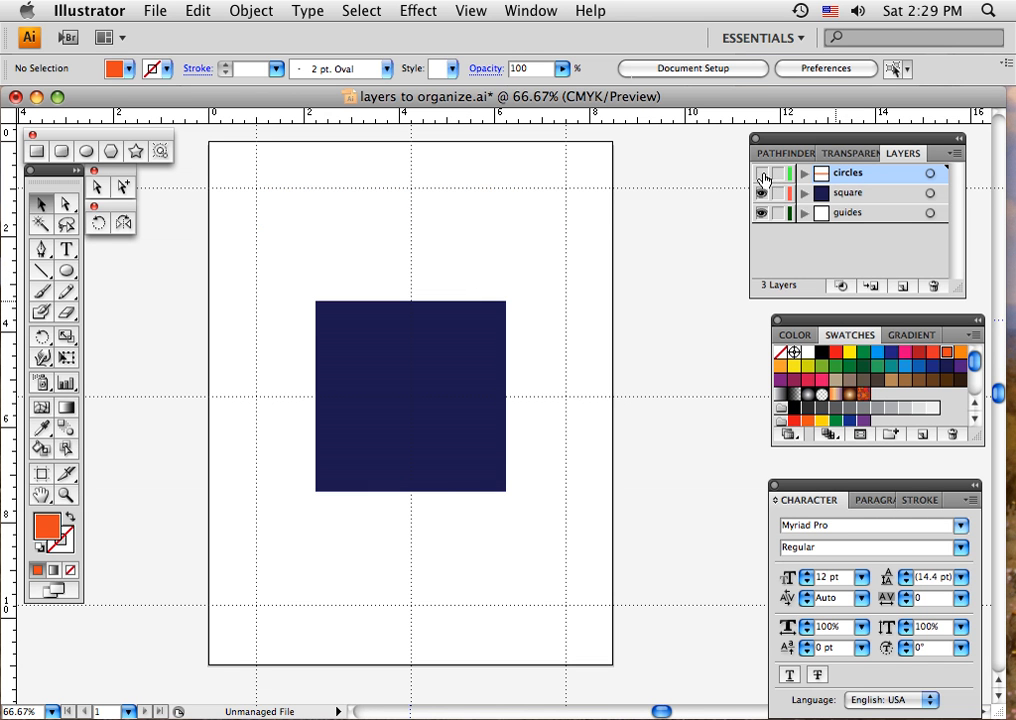
{"action": "left_click", "coordinate": [762, 176]}
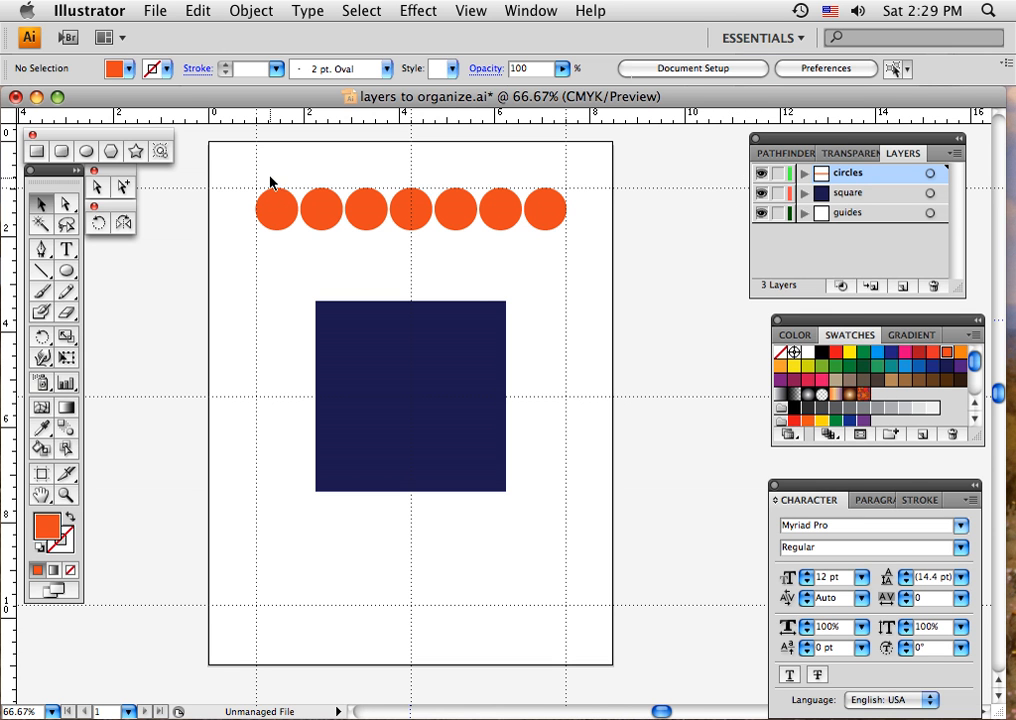
Step: Copy the row of circles down onto the middle horizontal guide across the square, and toggle the circles layer off and on
{"action": "left_click_drag", "start_coordinate": [269, 171], "coordinate": [497, 402]}
{"action": "left_click", "coordinate": [553, 287]}
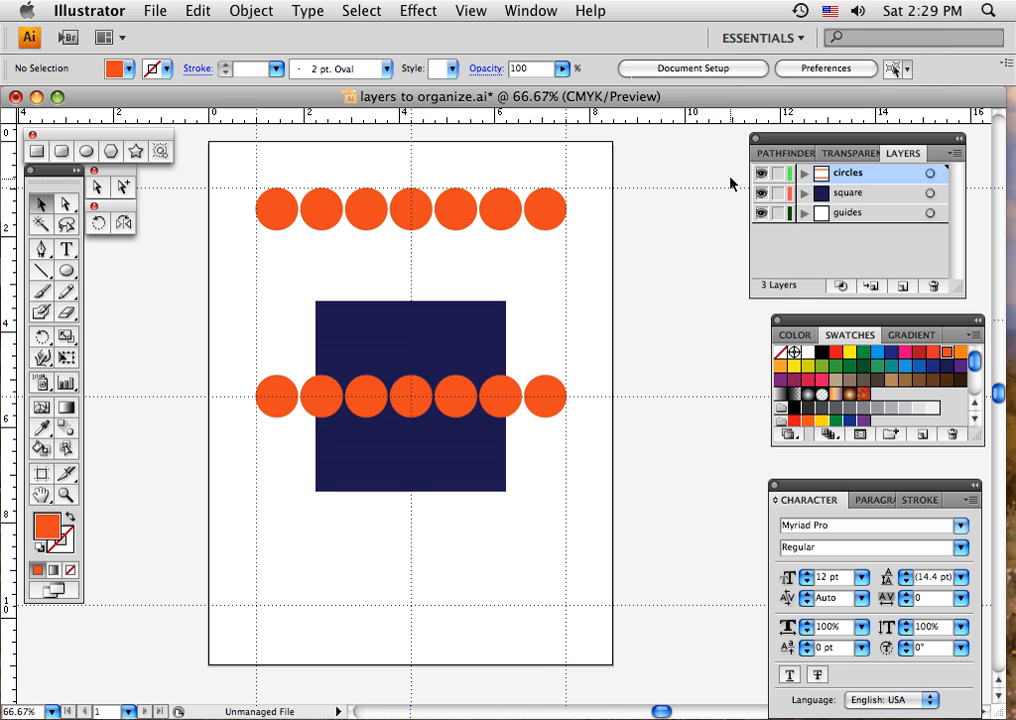
{"action": "left_click", "coordinate": [761, 174]}
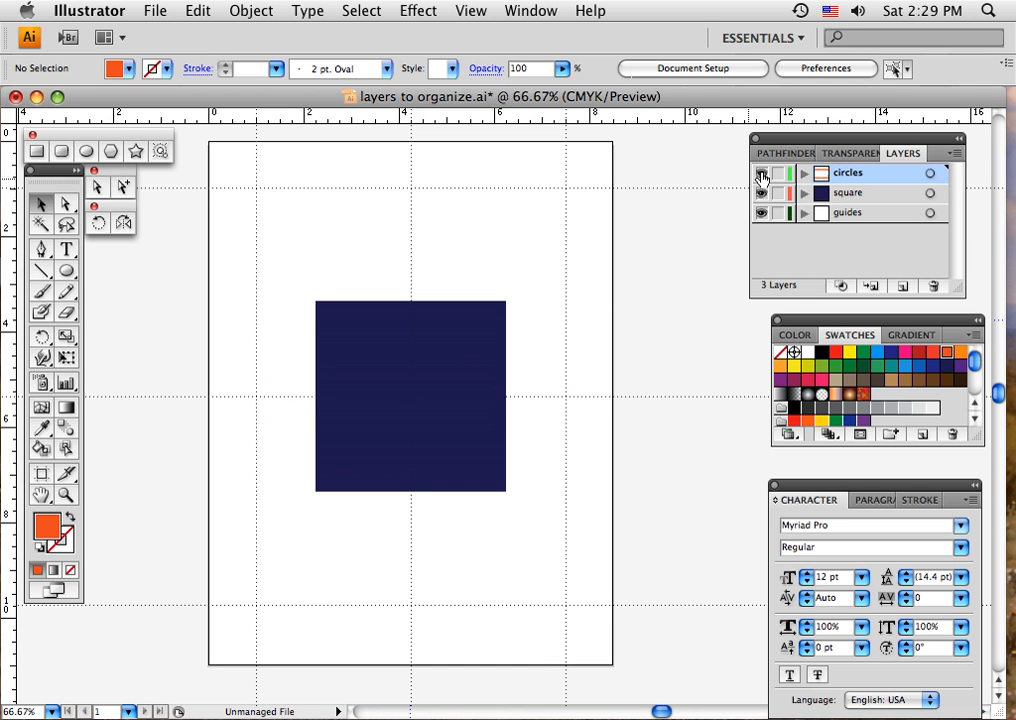
{"action": "left_click", "coordinate": [761, 174]}
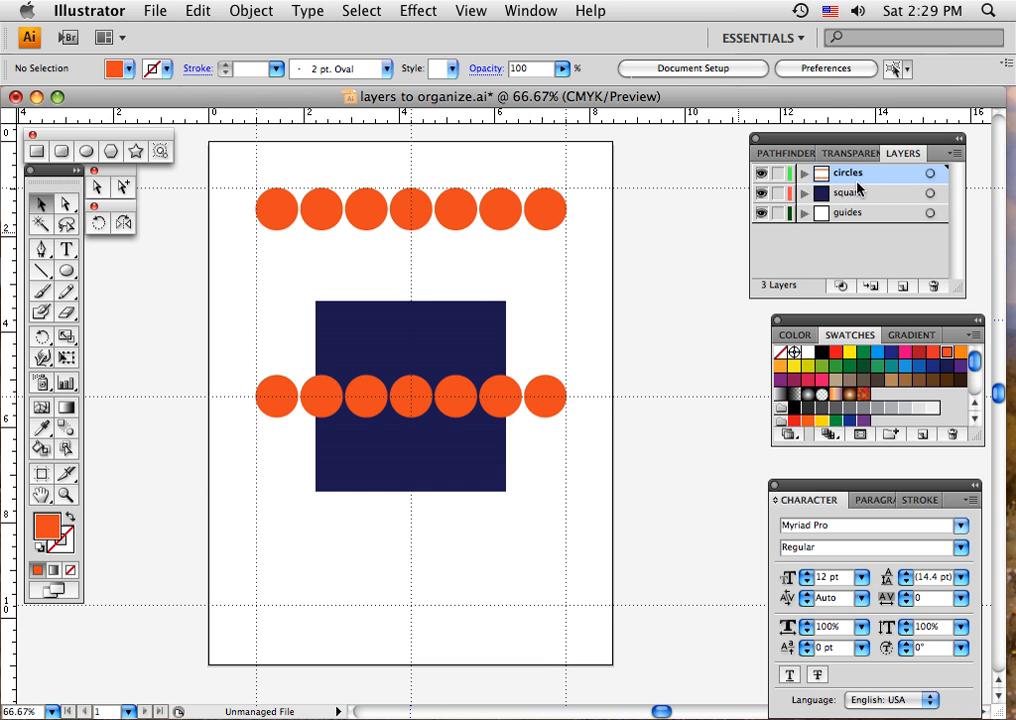
Step: Delete the upper row of circles, keeping the row that crosses the square
{"action": "left_click_drag", "start_coordinate": [233, 176], "coordinate": [574, 257]}
{"action": "key", "text": "Delete"}
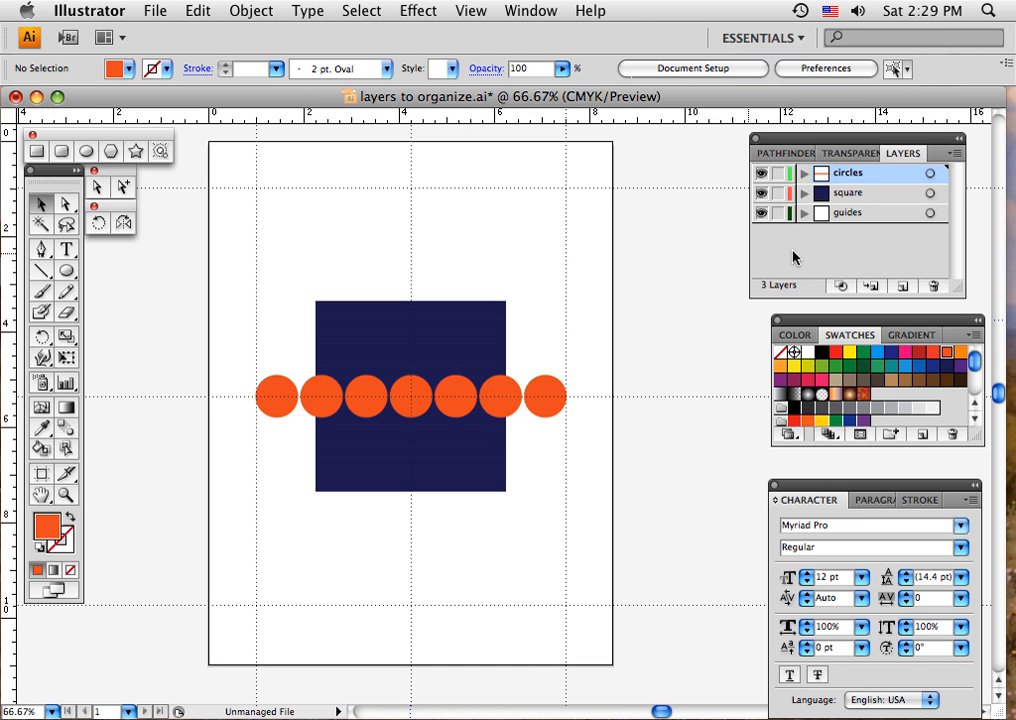
Step: Create a new layer above the circles layer and name it "post"
{"action": "left_click", "coordinate": [902, 291]}
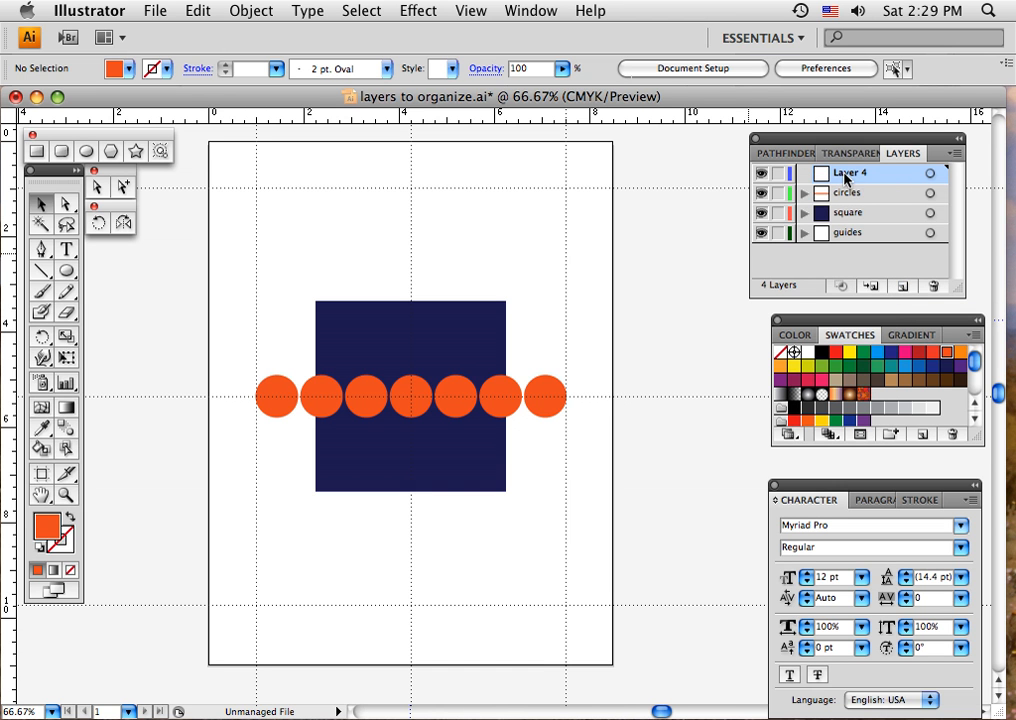
{"action": "double_click", "coordinate": [846, 175]}
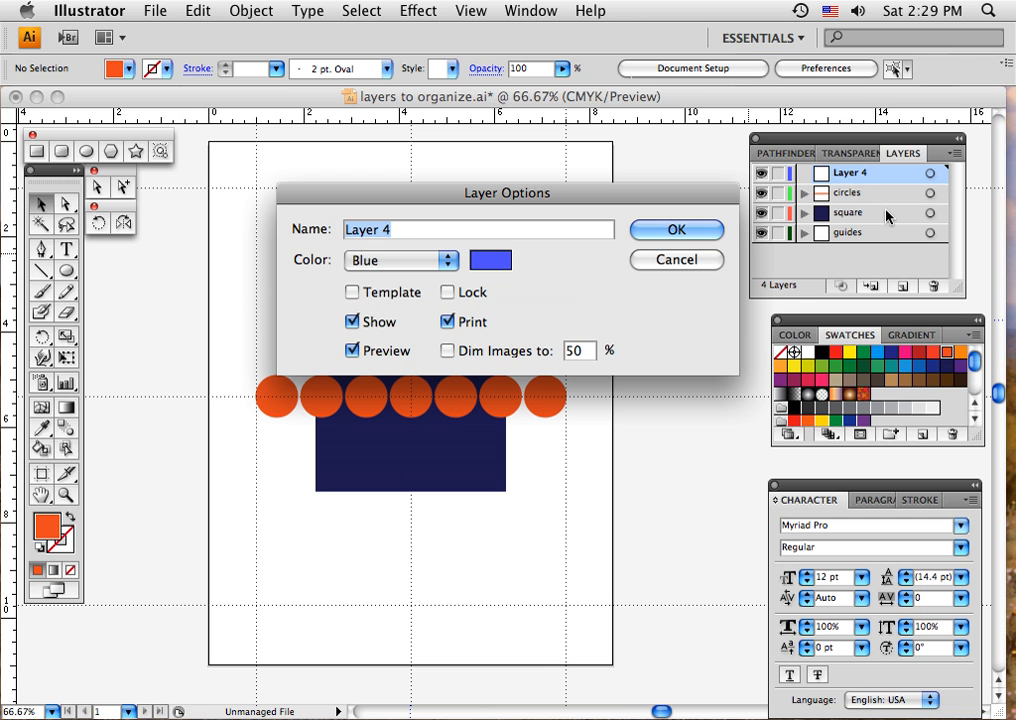
{"action": "type", "text": "post"}
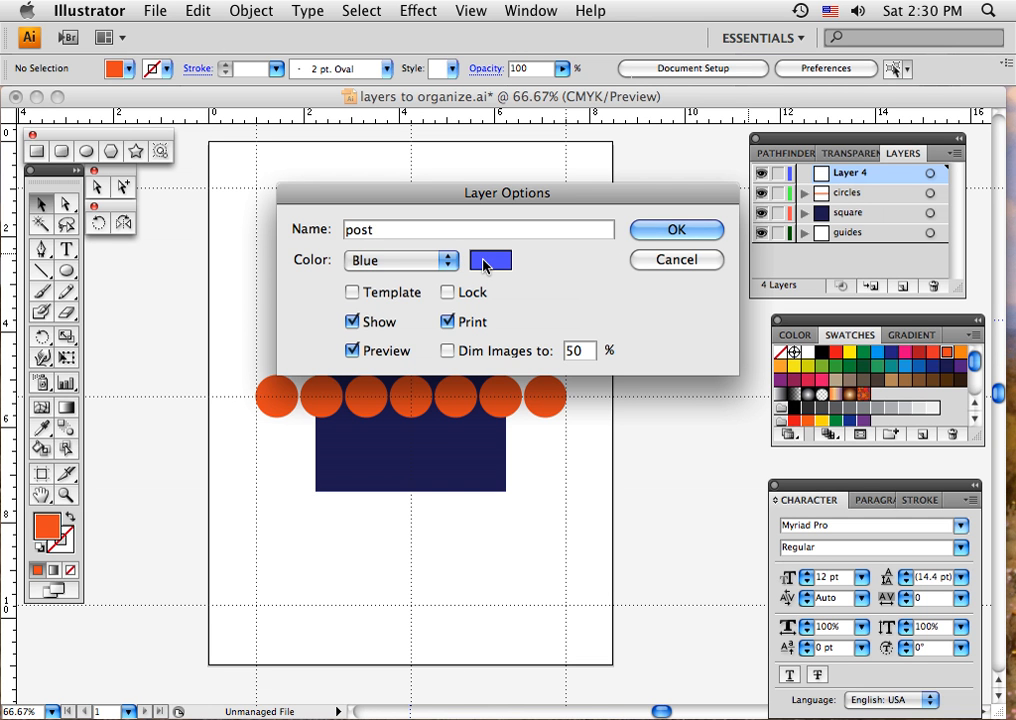
{"action": "left_click", "coordinate": [641, 236]}
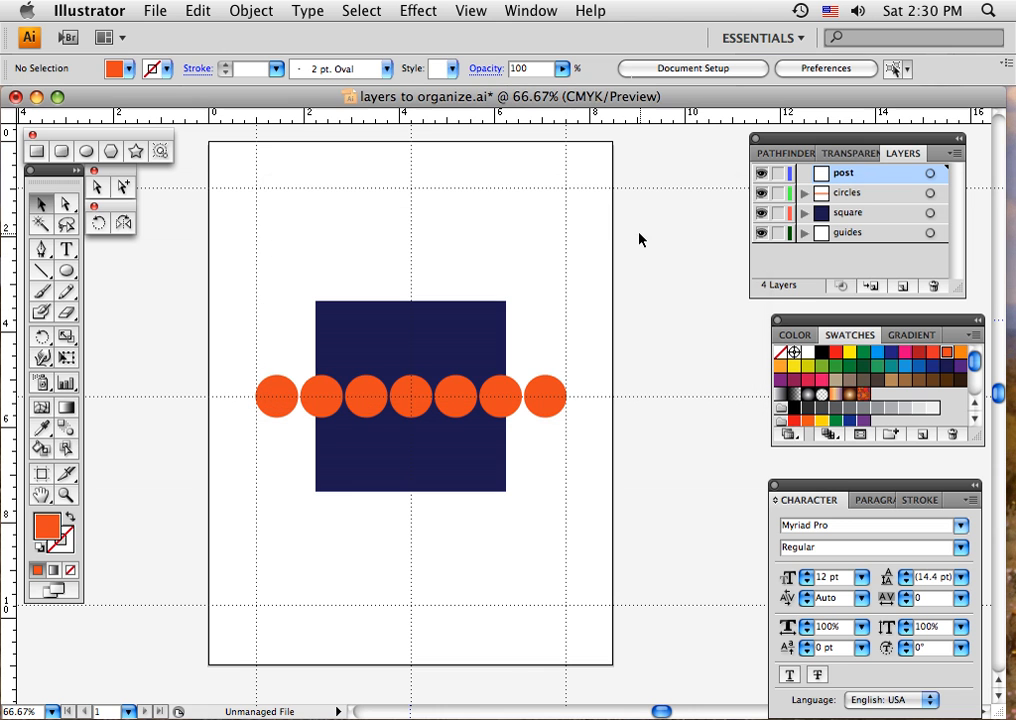
Step: Draw a vertical rectangle about 1.1 in wide and 7 in tall centered on the middle guide intersection, and fill it with brown
{"action": "left_click", "coordinate": [37, 152]}
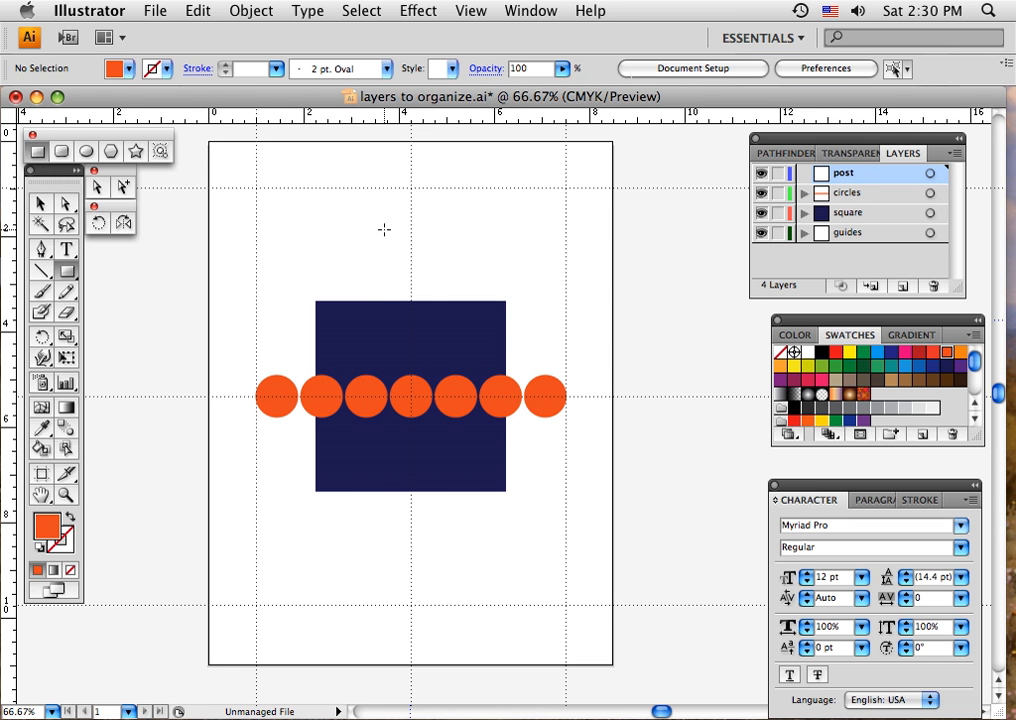
{"action": "left_click_drag", "start_coordinate": [384, 230], "coordinate": [438, 563]}
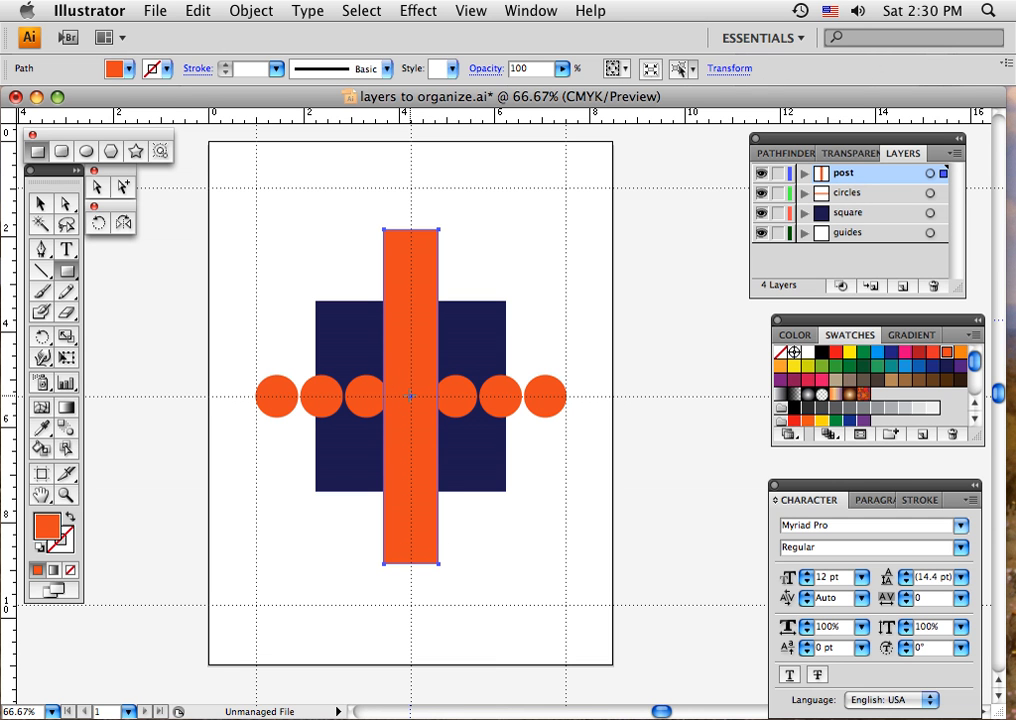
{"action": "left_click", "coordinate": [41, 204]}
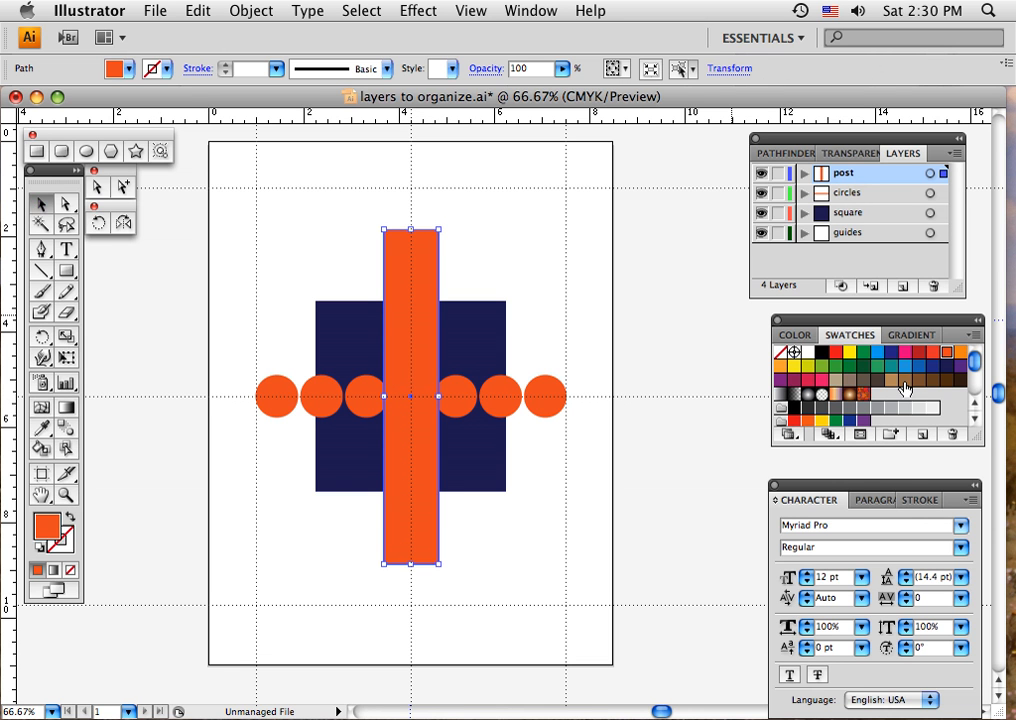
{"action": "left_click", "coordinate": [918, 381]}
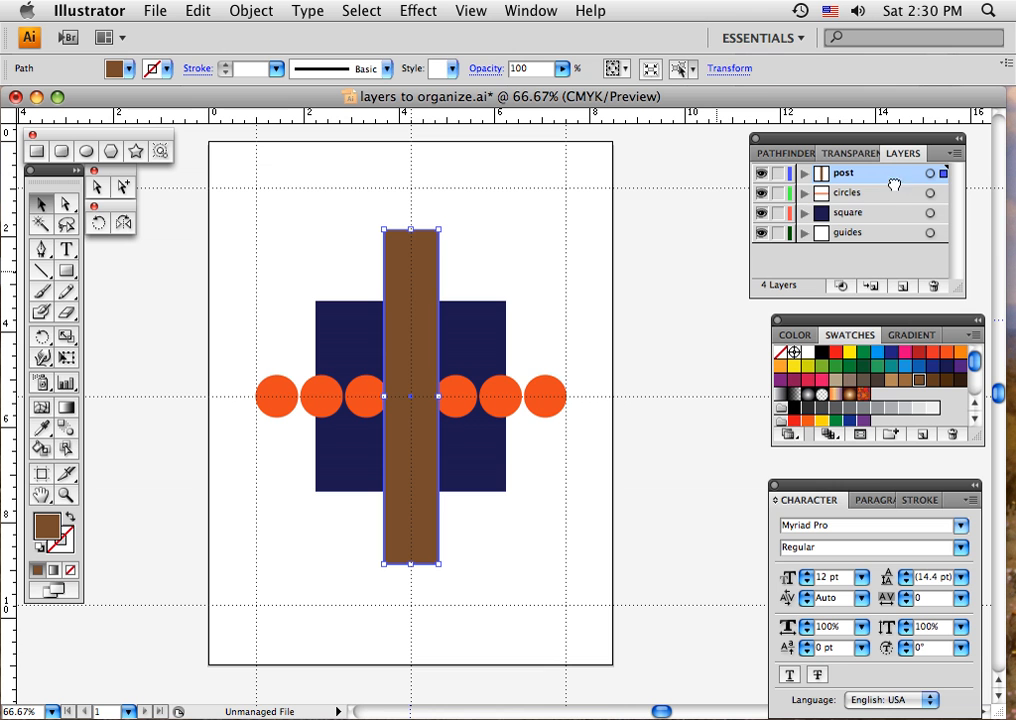
Step: Move the post layer between the square and guides layers so the post lies behind the square, and deselect it
{"action": "left_click_drag", "start_coordinate": [896, 180], "coordinate": [897, 229]}
{"action": "left_click_drag", "start_coordinate": [896, 177], "coordinate": [892, 228]}
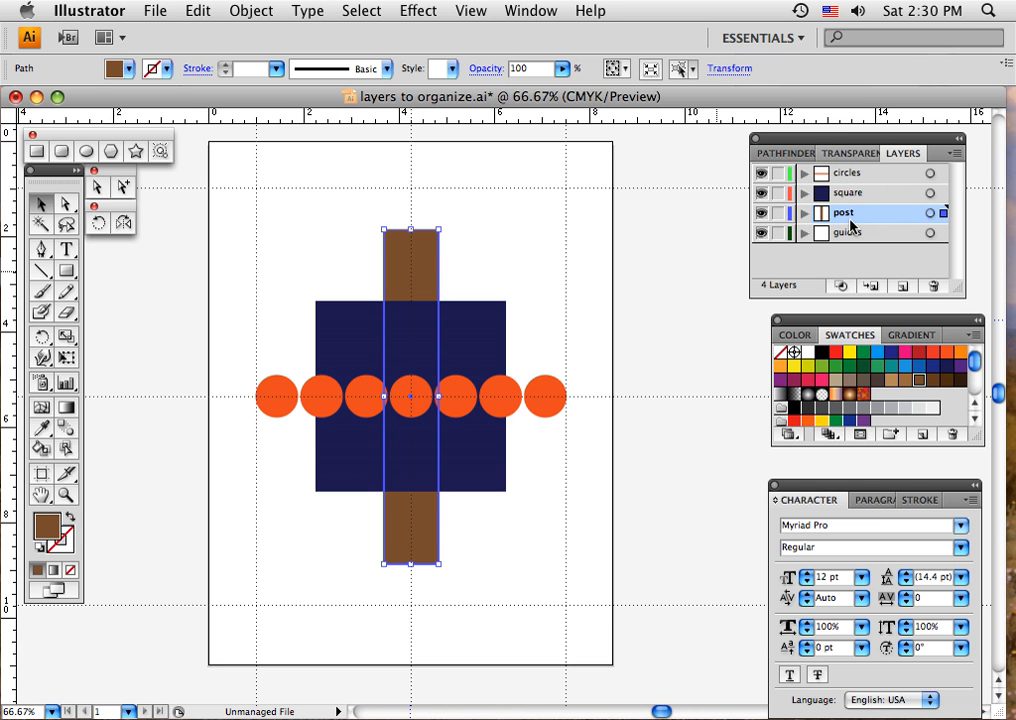
{"action": "left_click", "coordinate": [519, 243]}
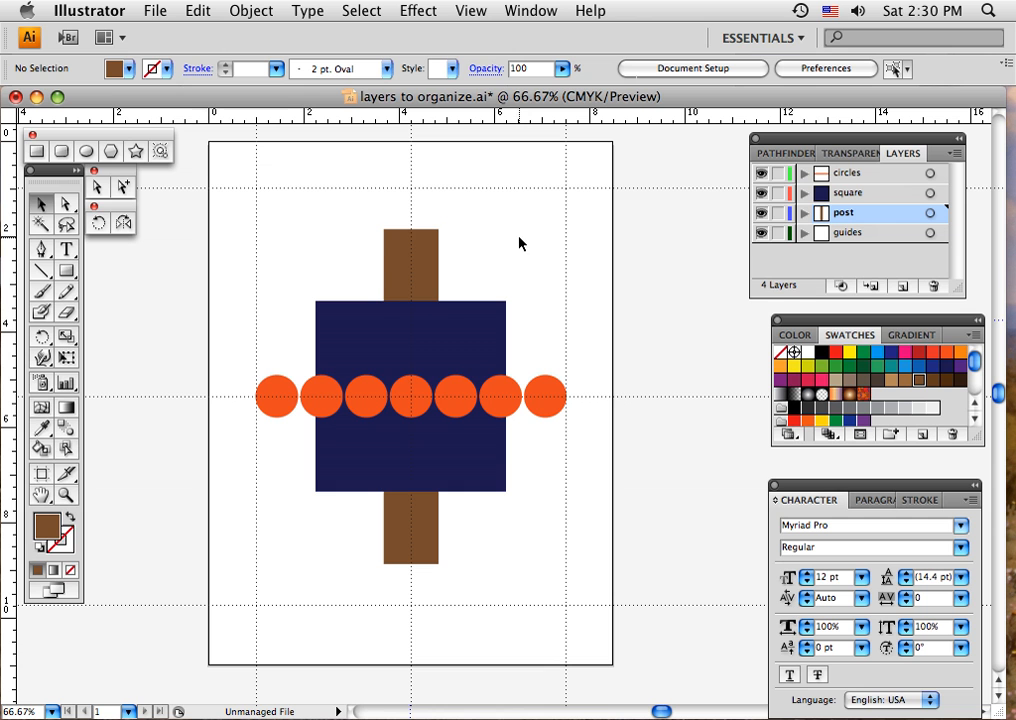
Step: Hide and show the post, square, circles and guides layers one after another to check what each layer holds
{"action": "left_click", "coordinate": [762, 213]}
{"action": "left_click", "coordinate": [762, 213]}
{"action": "left_click", "coordinate": [760, 194]}
{"action": "left_click", "coordinate": [760, 194]}
{"action": "left_click", "coordinate": [761, 174]}
{"action": "left_click", "coordinate": [761, 174]}
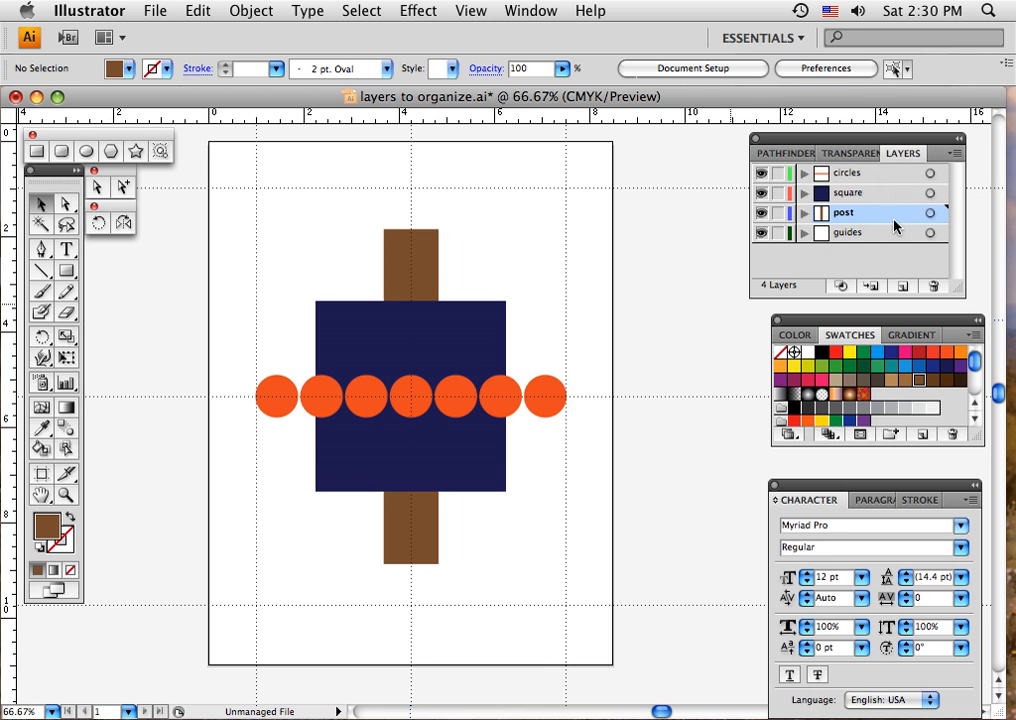
{"action": "left_click", "coordinate": [761, 234]}
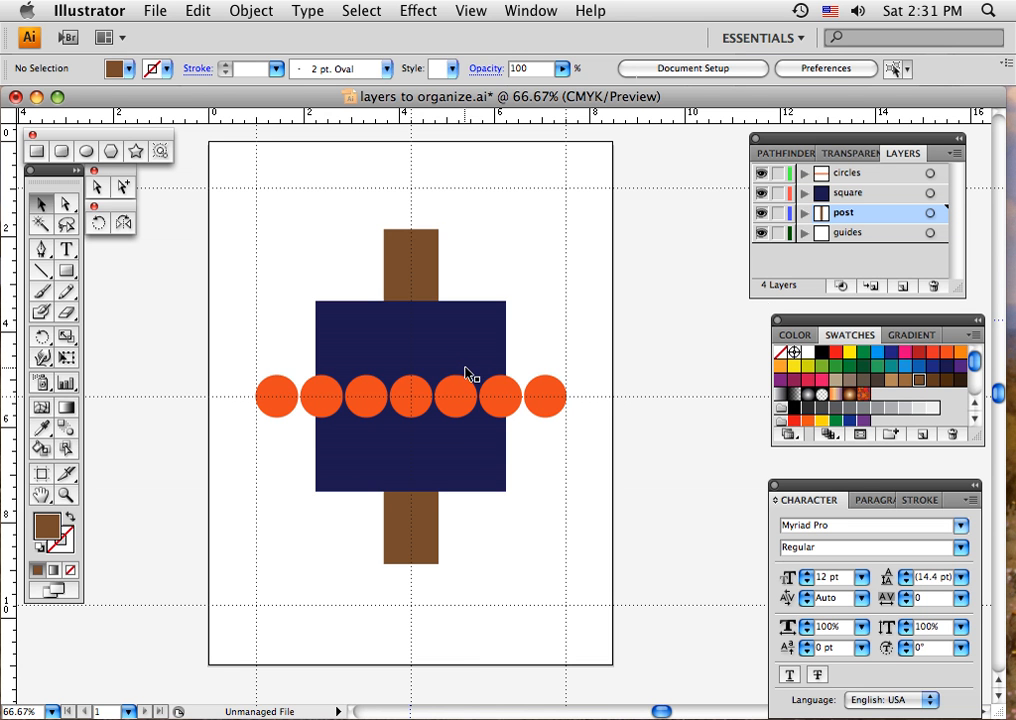
Step: Create a new layer above the circles layer and name it "two circles"
{"action": "left_click", "coordinate": [872, 177]}
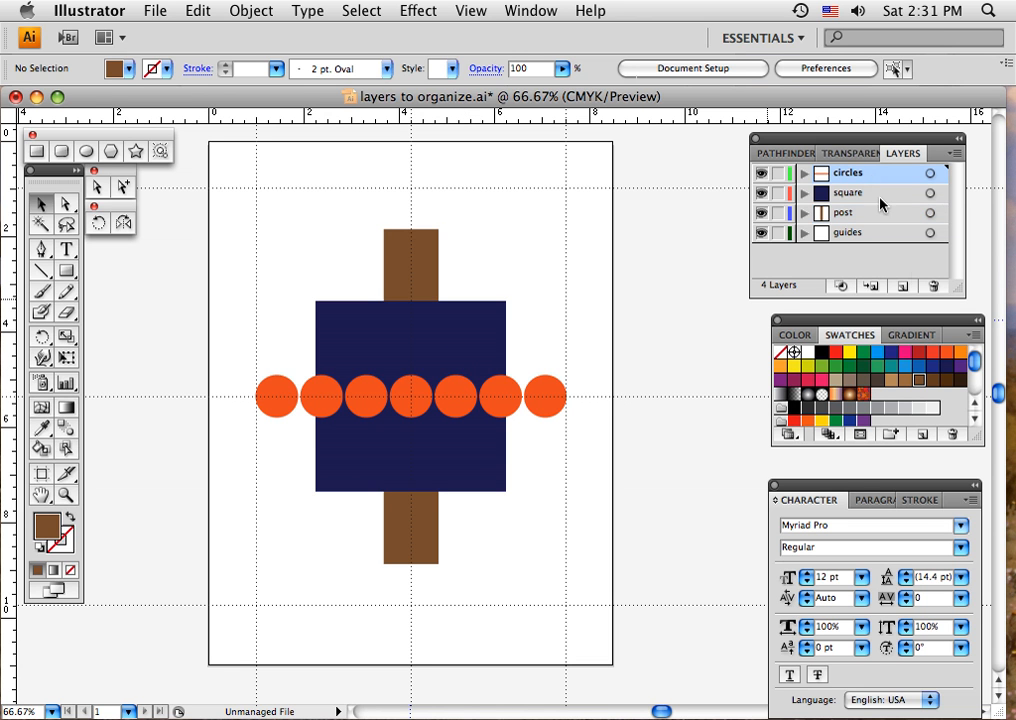
{"action": "left_click", "coordinate": [903, 288]}
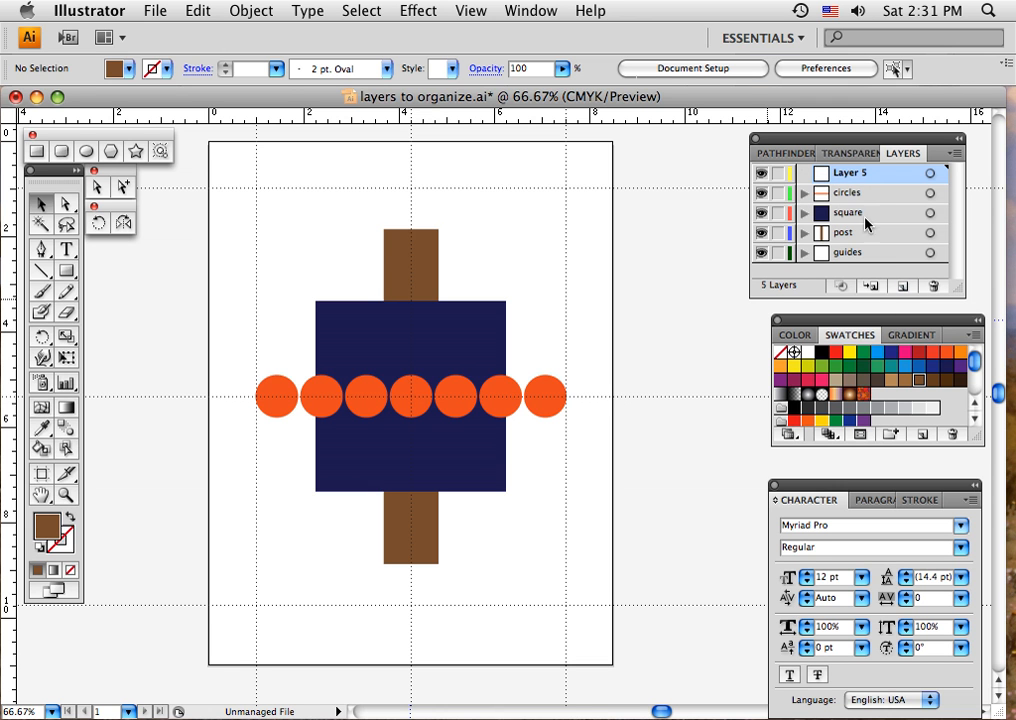
{"action": "double_click", "coordinate": [848, 176]}
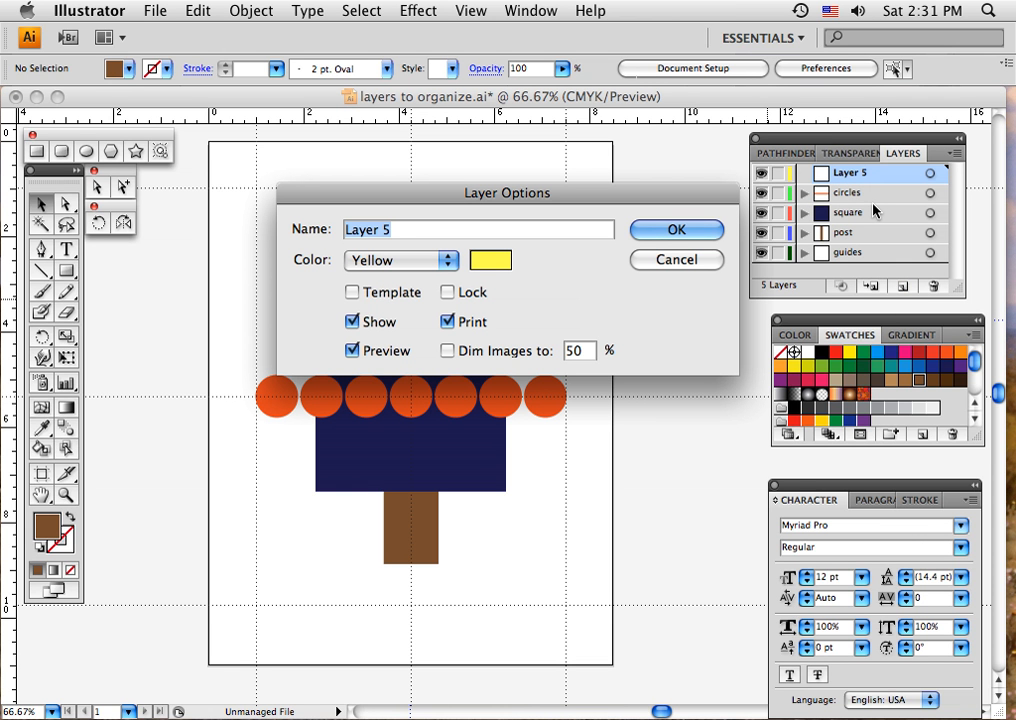
{"action": "type", "text": "two c"}
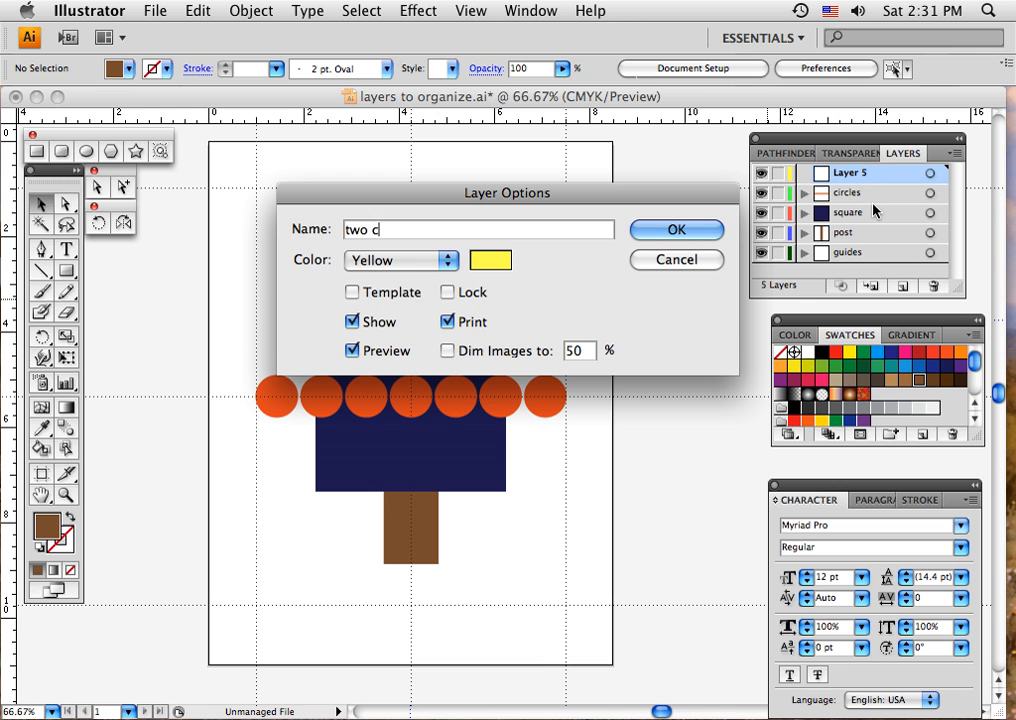
{"action": "type", "text": "ircles"}
{"action": "left_click", "coordinate": [695, 232]}
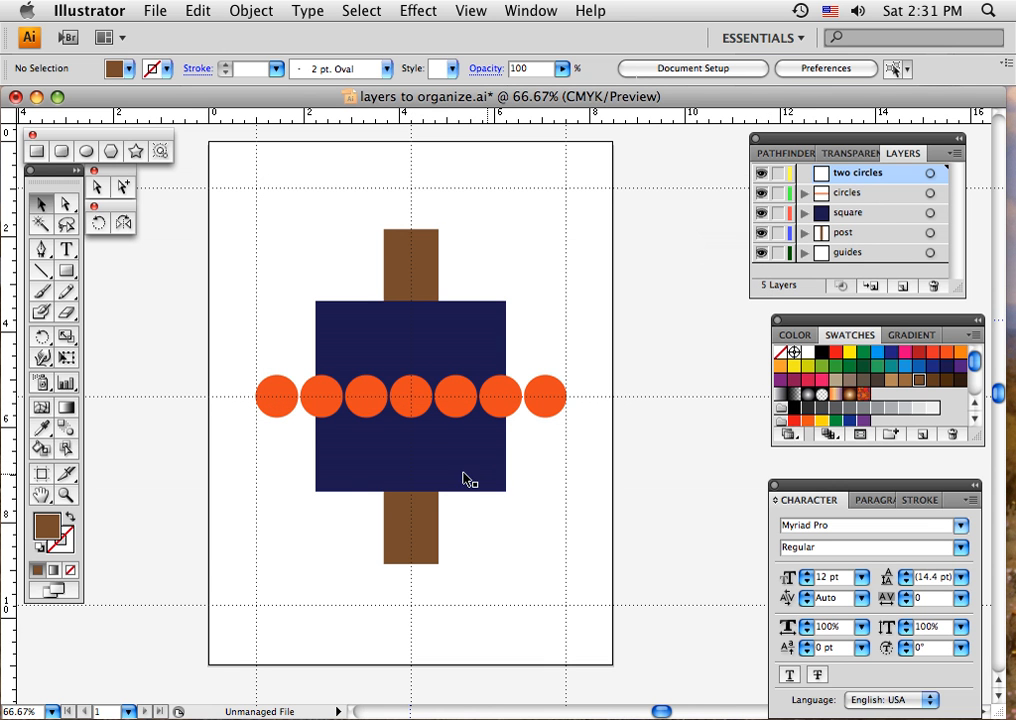
Step: Select the third and fifth circles of the row and move them from the circles layer to the two circles layer
{"action": "left_click", "coordinate": [371, 402]}
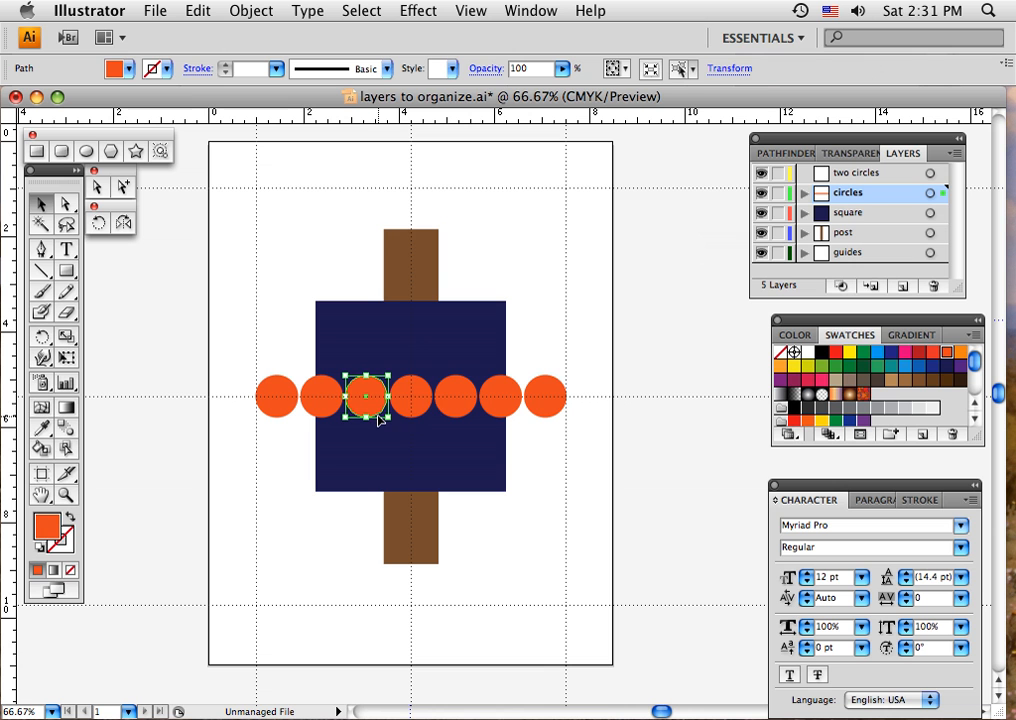
{"action": "left_click", "coordinate": [458, 403], "text": "shift"}
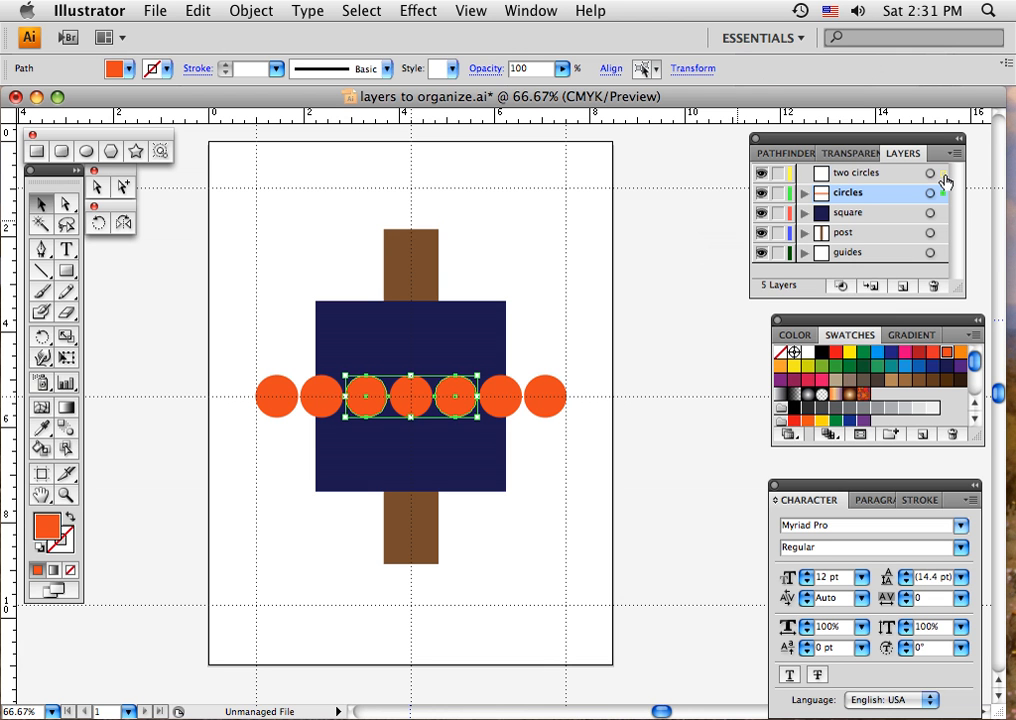
{"action": "left_click_drag", "start_coordinate": [944, 181], "coordinate": [943, 173]}
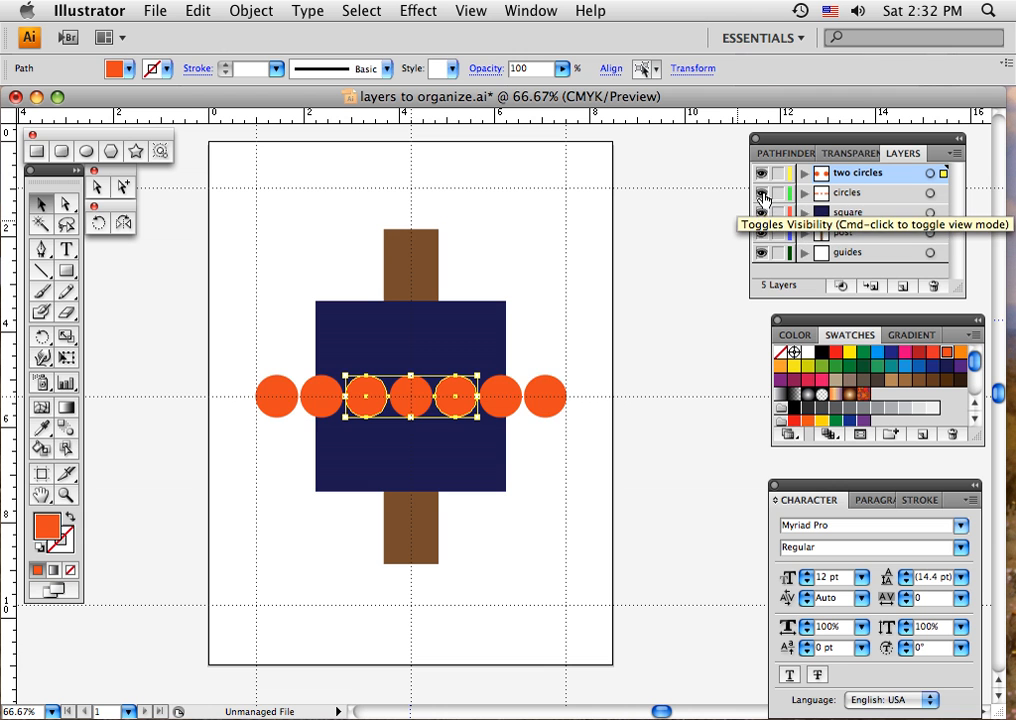
Step: Hide and show the circles and two circles layers in turn to check which circles each one contains
{"action": "left_click", "coordinate": [762, 194]}
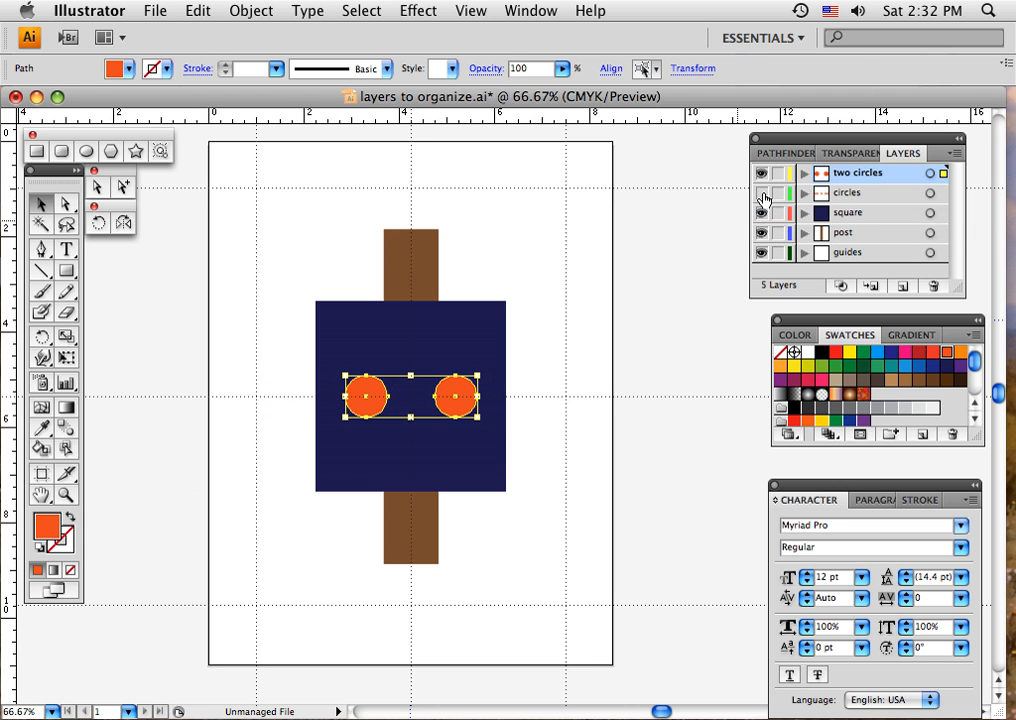
{"action": "left_click", "coordinate": [533, 295]}
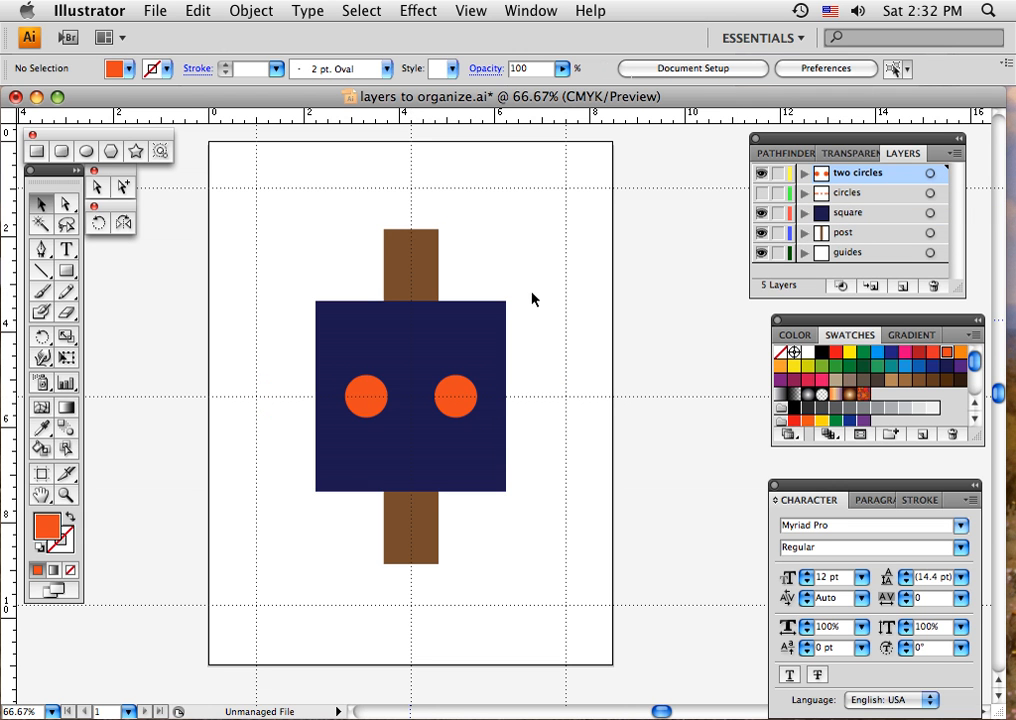
{"action": "left_click", "coordinate": [762, 193]}
{"action": "left_click", "coordinate": [762, 174]}
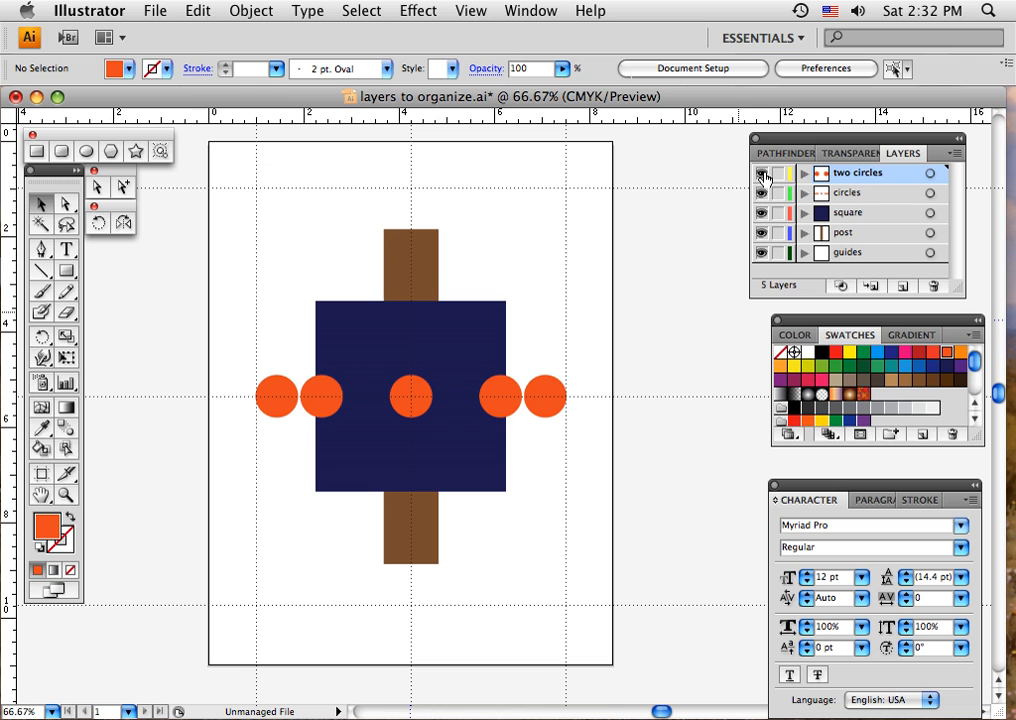
{"action": "left_click", "coordinate": [762, 174]}
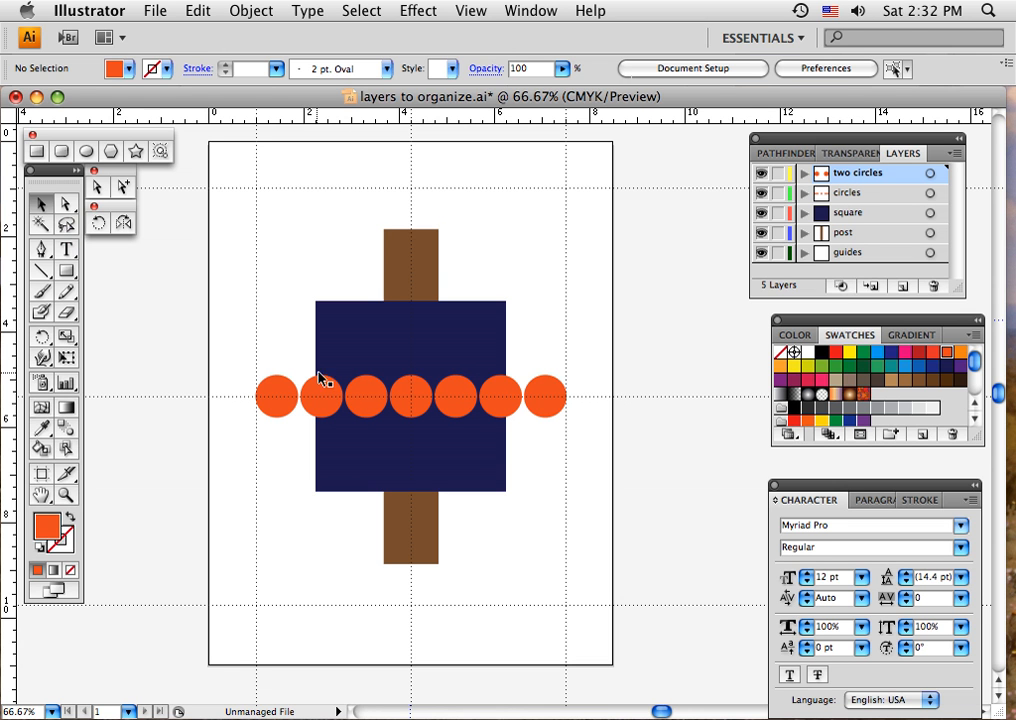
Step: Fill the third and fifth circles with dark red and deselect them
{"action": "left_click", "coordinate": [364, 398]}
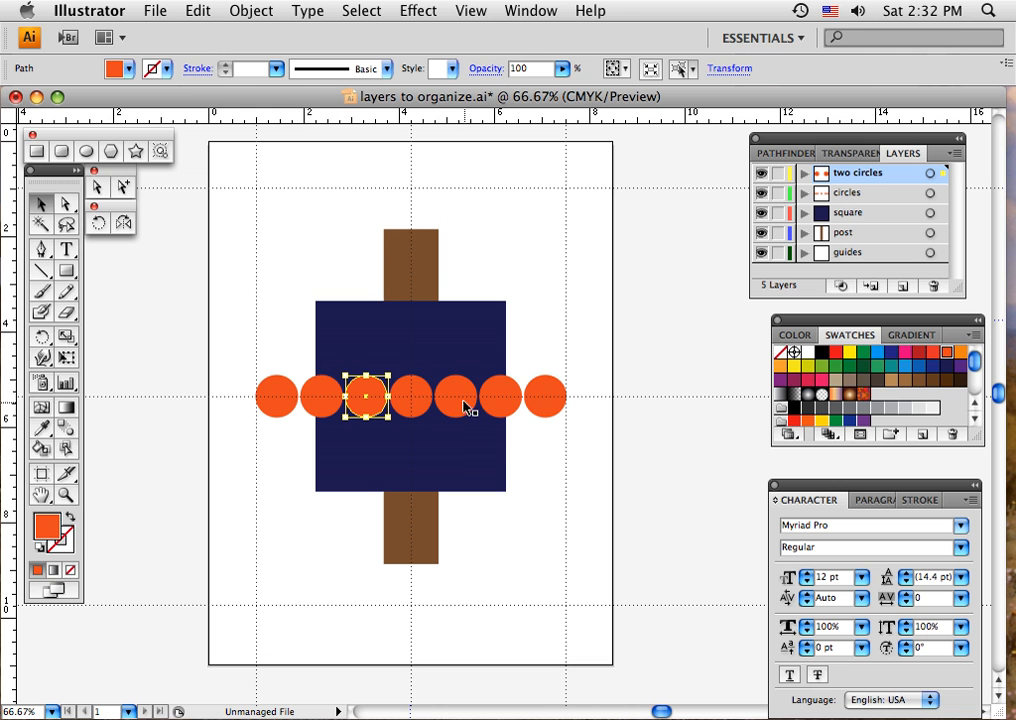
{"action": "left_click", "coordinate": [462, 404], "text": "shift"}
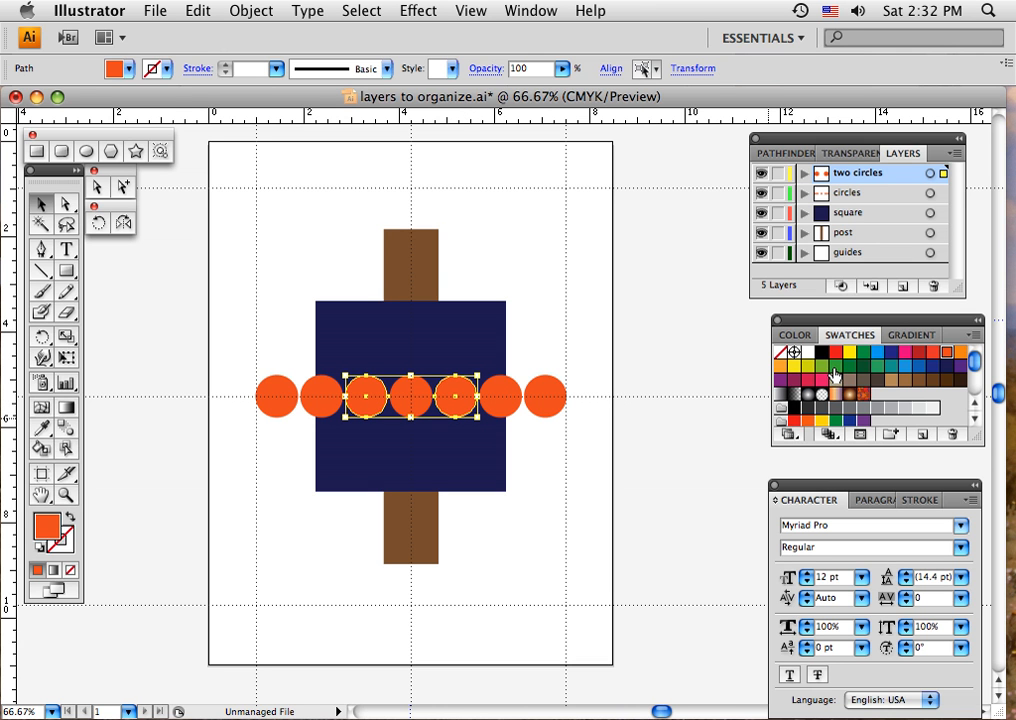
{"action": "left_click", "coordinate": [920, 354]}
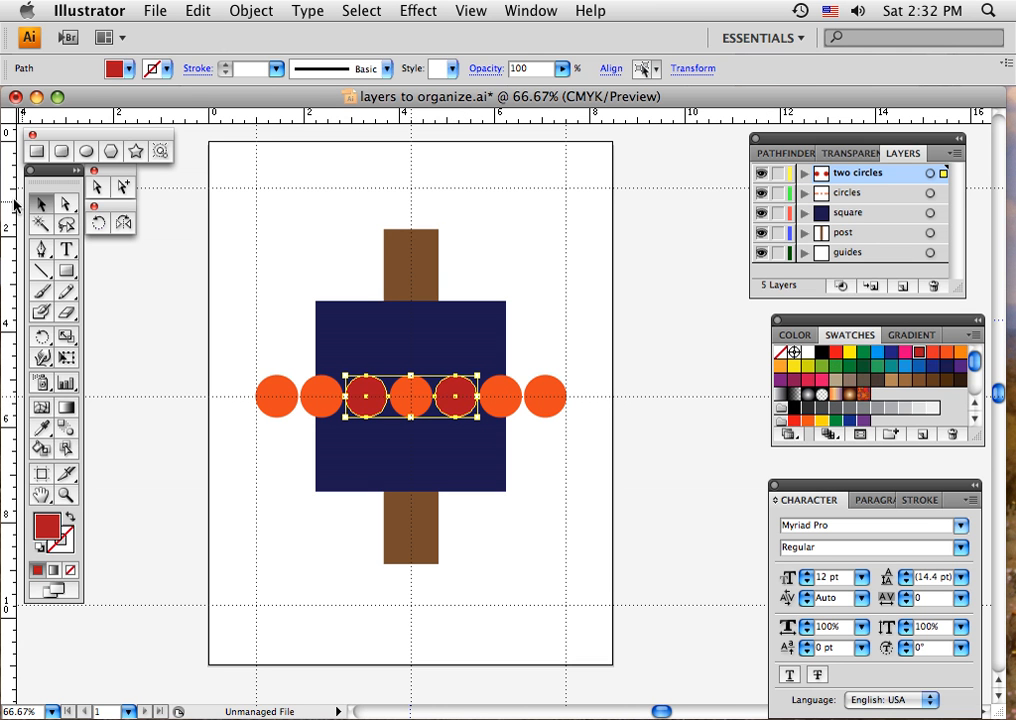
{"action": "left_click", "coordinate": [543, 365]}
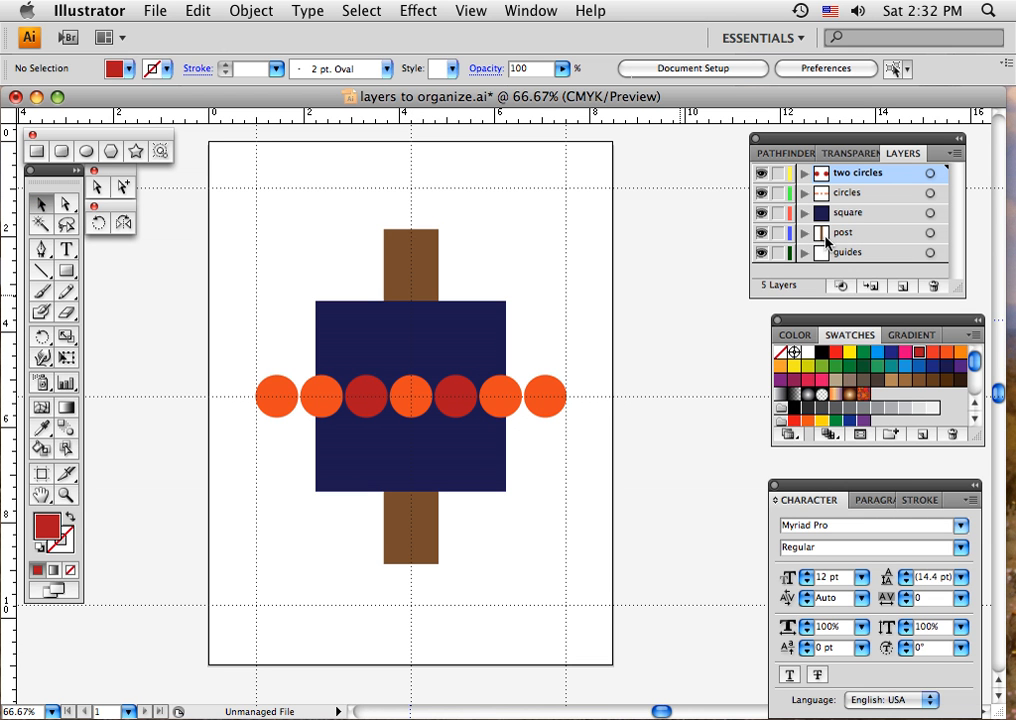
Step: Toggle the two circles and circles layers off and on to view the red and orange circles separately
{"action": "left_click", "coordinate": [762, 174]}
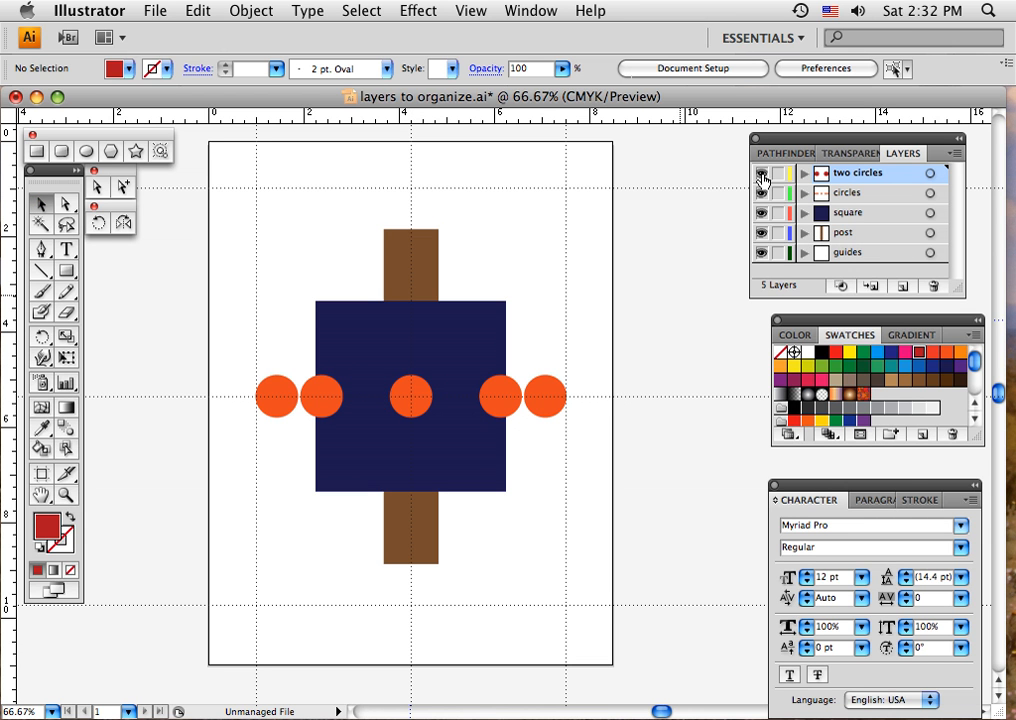
{"action": "left_click", "coordinate": [762, 175]}
{"action": "left_click", "coordinate": [762, 194]}
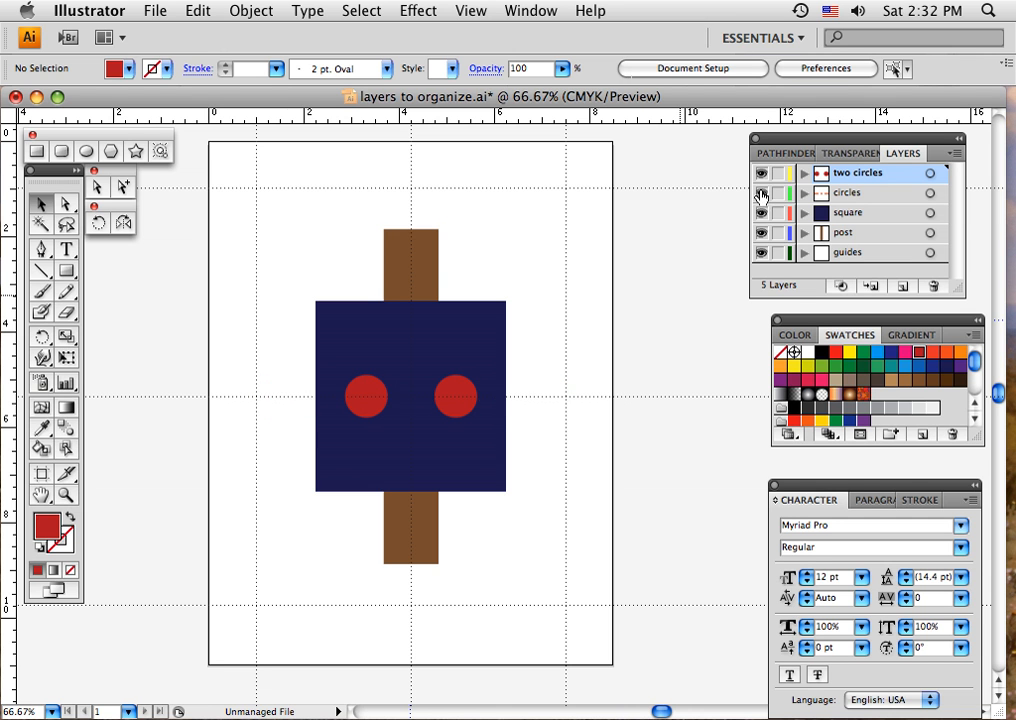
{"action": "left_click", "coordinate": [762, 194]}
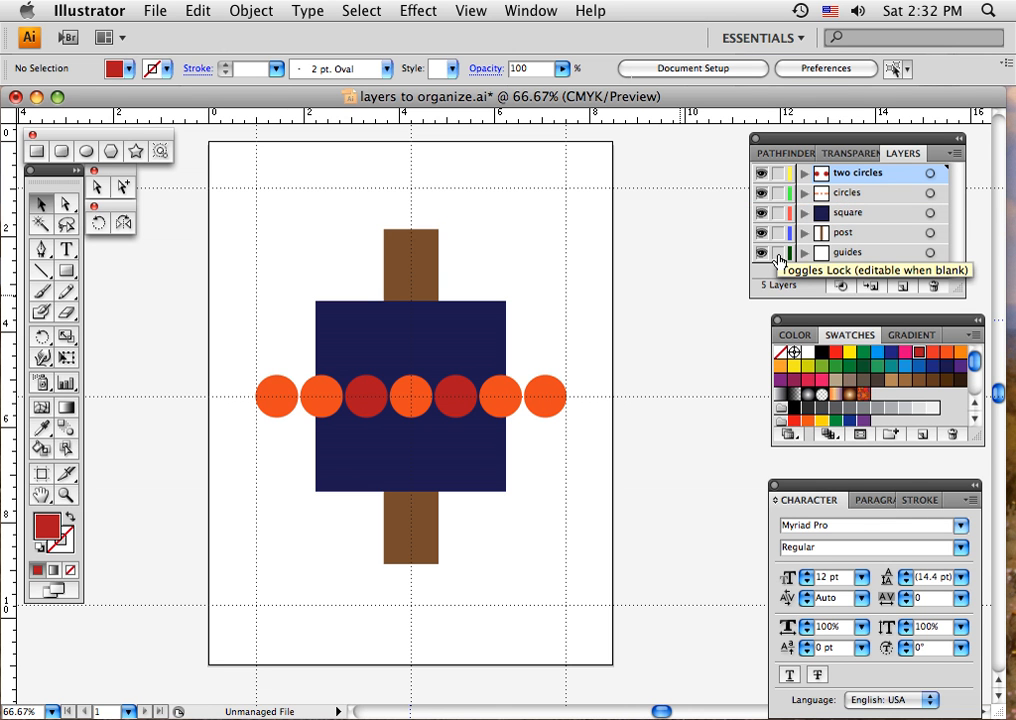
Step: Hide the two circles, circles, post and guides layers, leaving only the square layer visible
{"action": "left_click", "coordinate": [762, 174]}
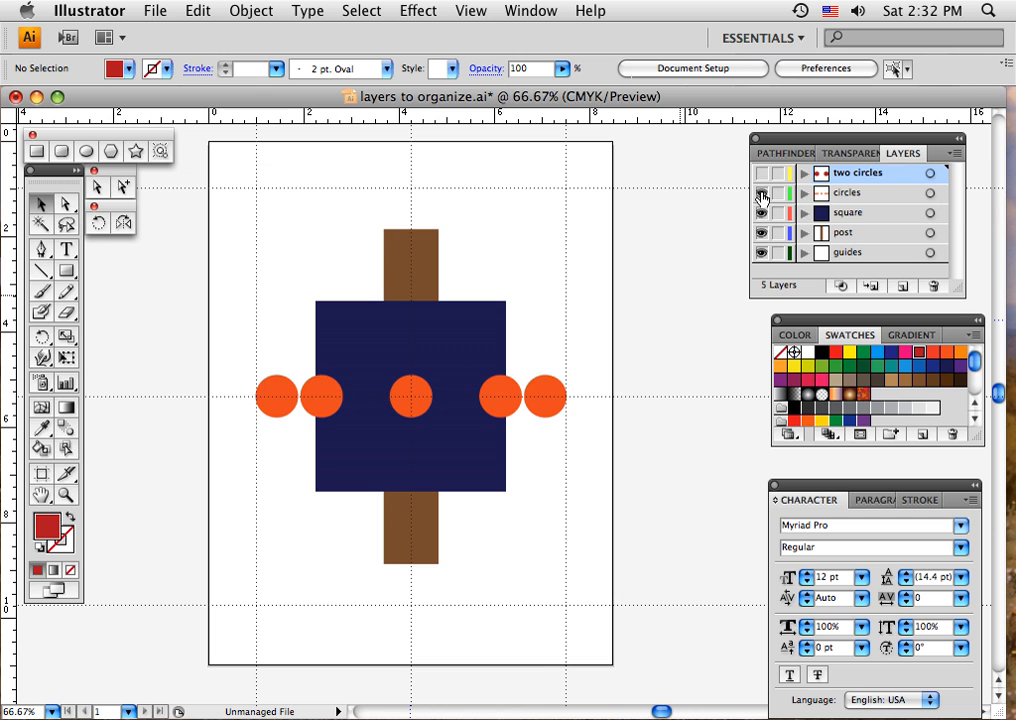
{"action": "left_click", "coordinate": [762, 194]}
{"action": "left_click", "coordinate": [762, 233]}
{"action": "left_click", "coordinate": [762, 253]}
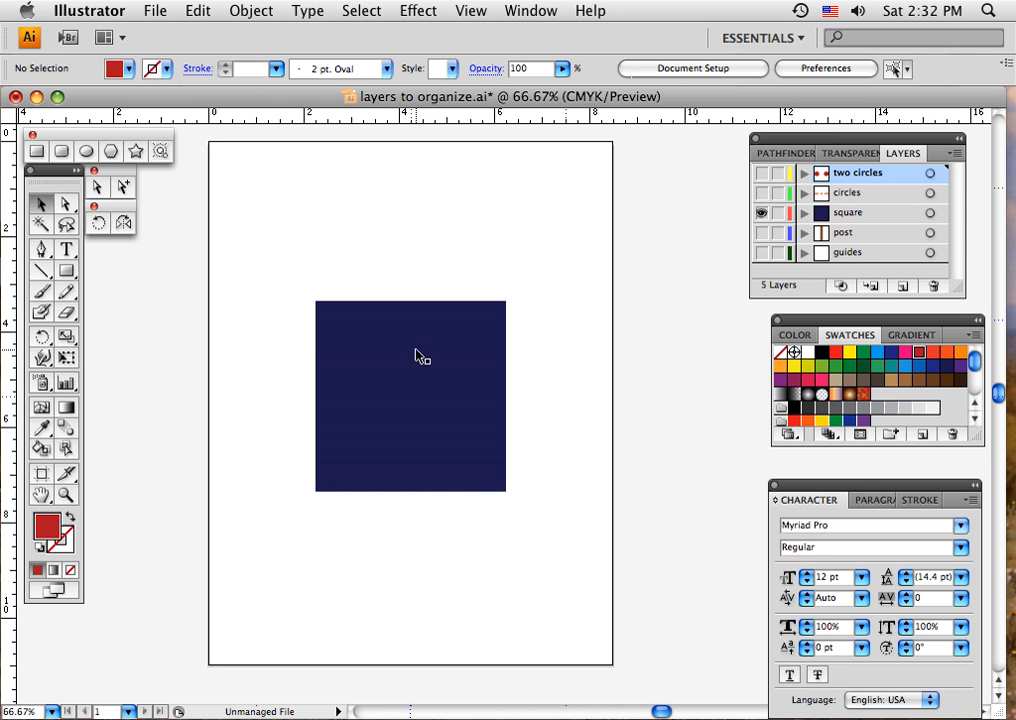
Step: Show the guides layer and draw a medium blue bar about 6.5 in wide and 0.6 in tall between the outer vertical guides on the square layer
{"action": "left_click", "coordinate": [68, 271]}
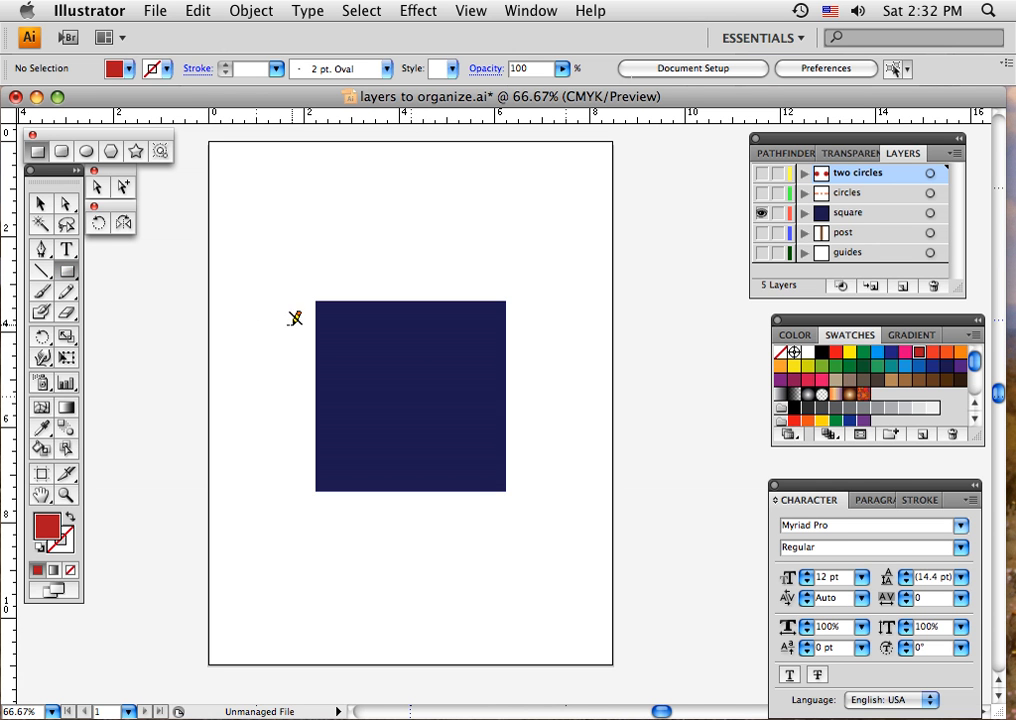
{"action": "left_click", "coordinate": [857, 214]}
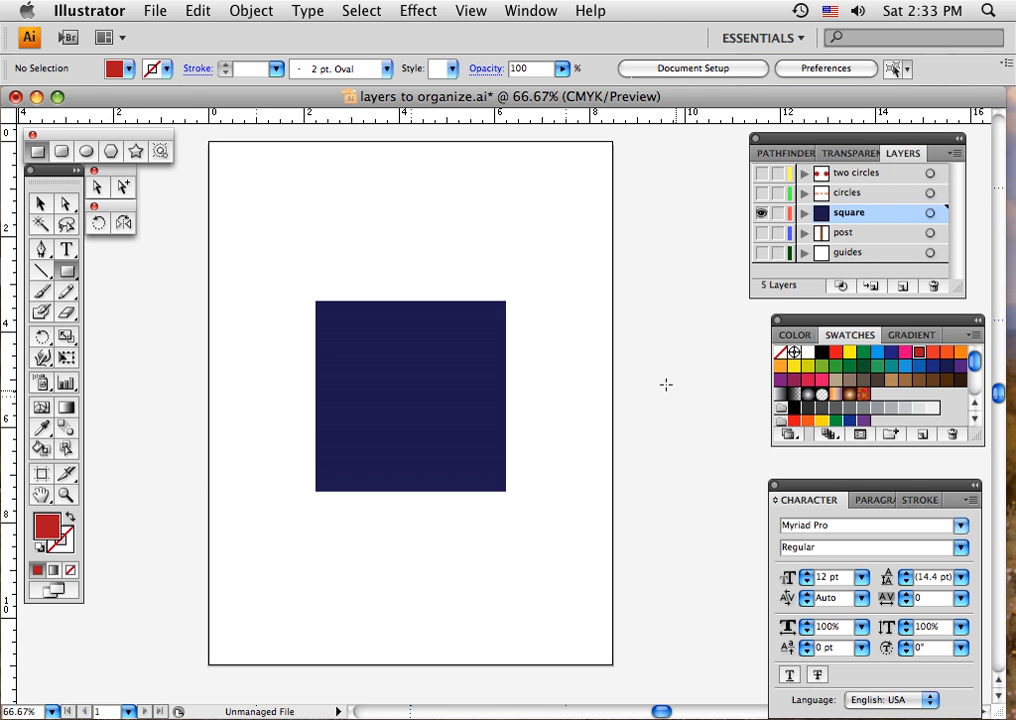
{"action": "left_click", "coordinate": [760, 253]}
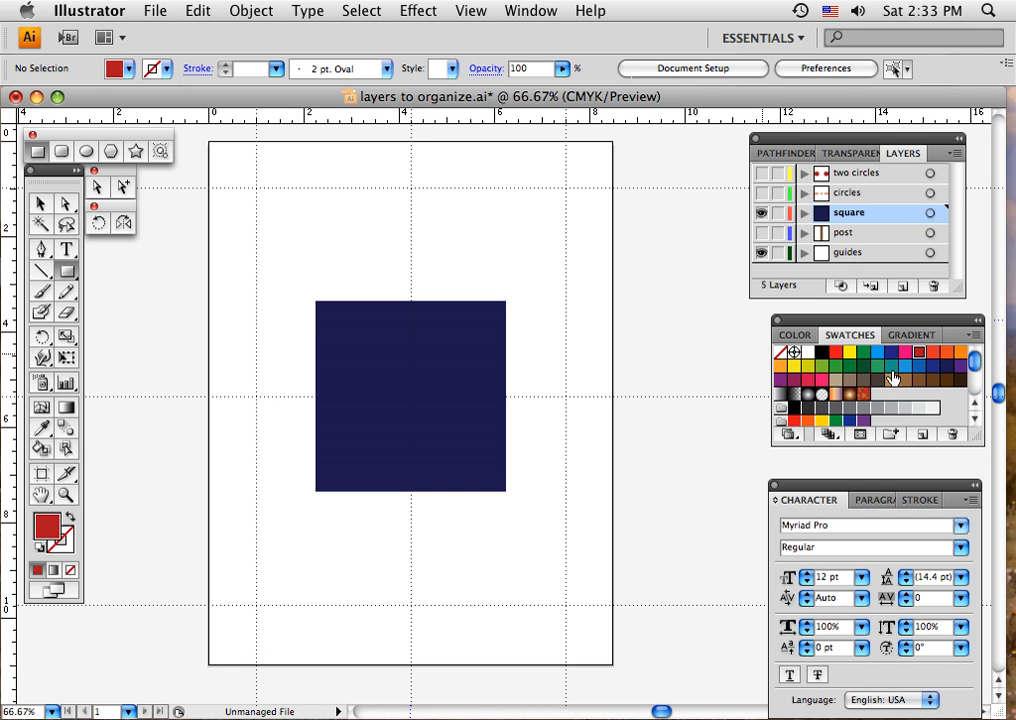
{"action": "left_click", "coordinate": [919, 366]}
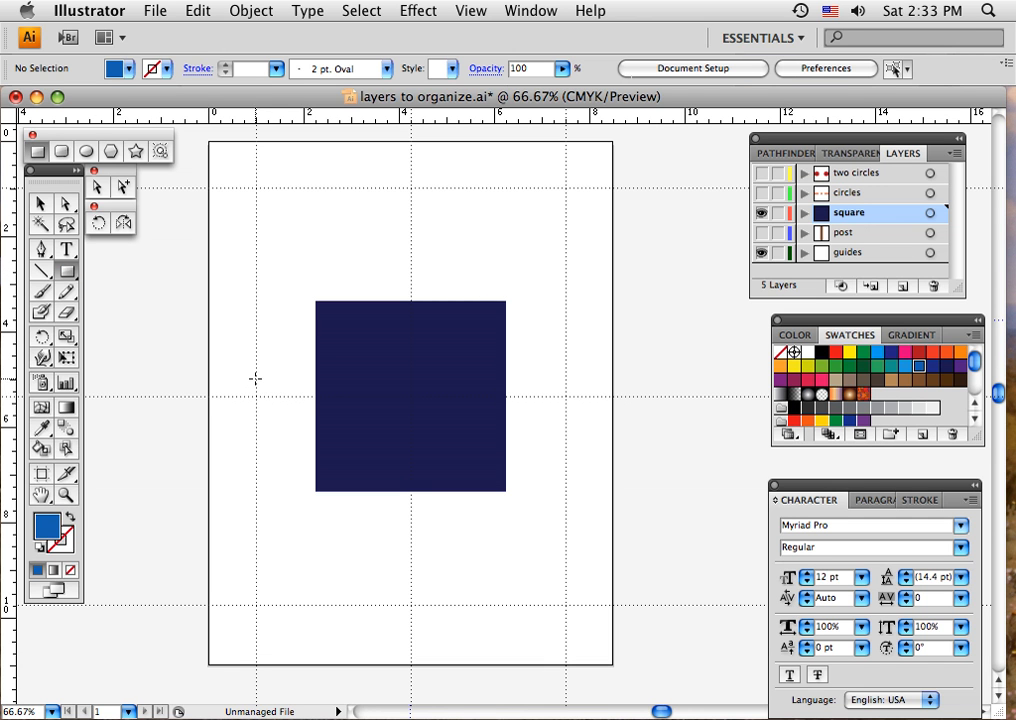
{"action": "left_click_drag", "start_coordinate": [256, 378], "coordinate": [566, 406]}
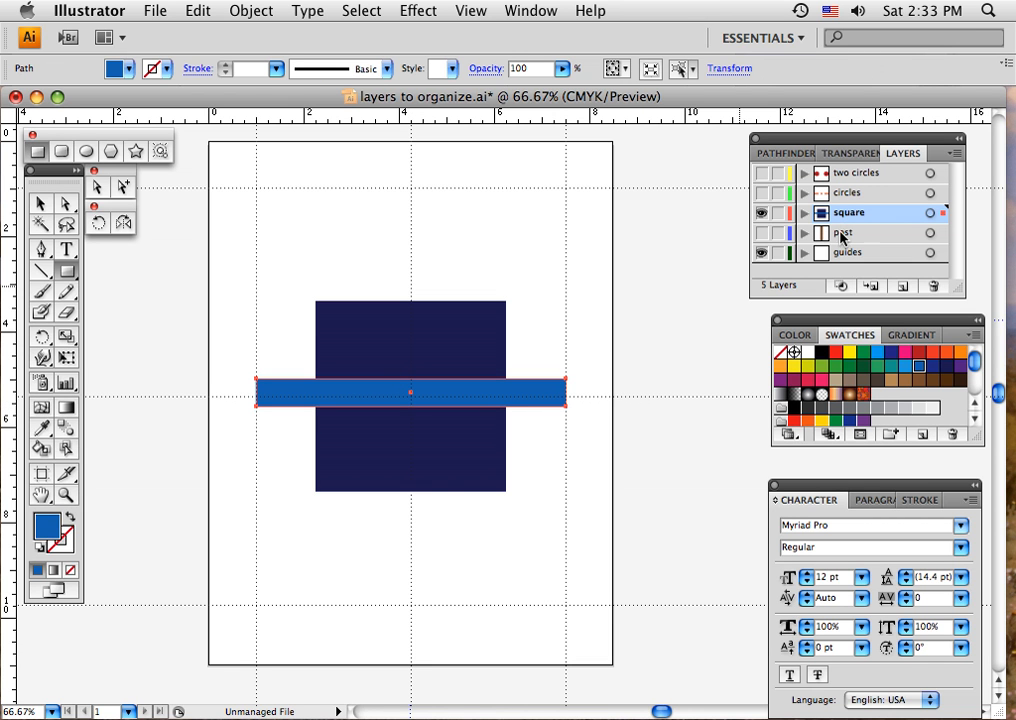
Step: Move the blue bar up near the square's upper edge and duplicate it downward at equal spacing to make four bars
{"action": "left_click", "coordinate": [41, 204]}
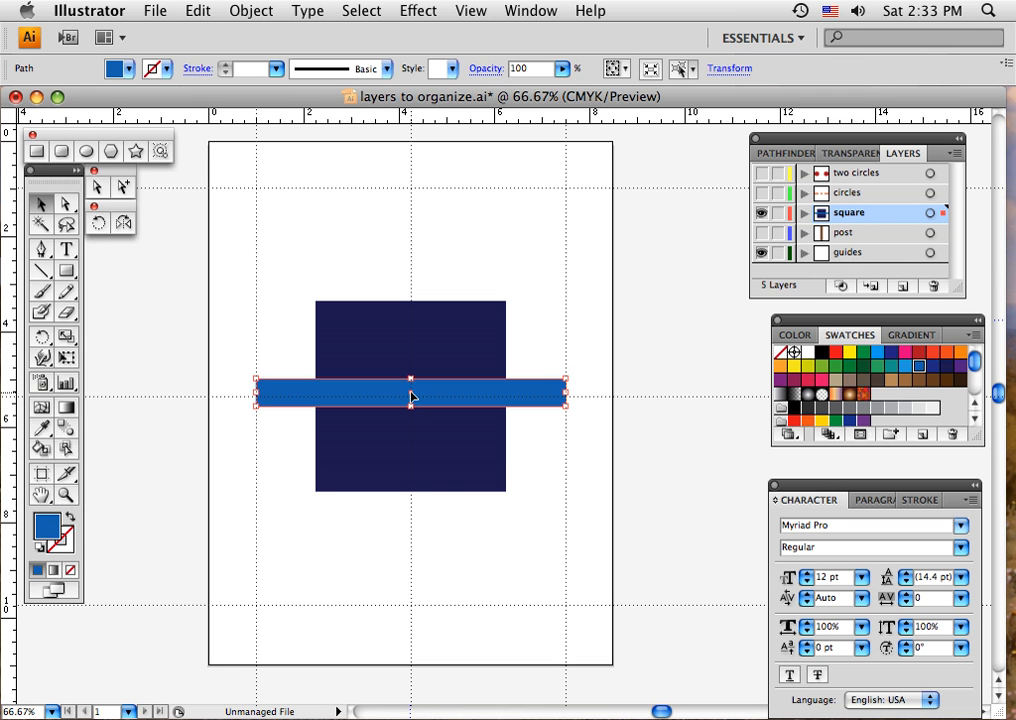
{"action": "mouse_move", "coordinate": [411, 397]}
{"action": "left_mouse_down"}
{"action": "mouse_move", "coordinate": [415, 338]}
{"action": "mouse_move", "coordinate": [411, 380]}
{"action": "left_mouse_up"}
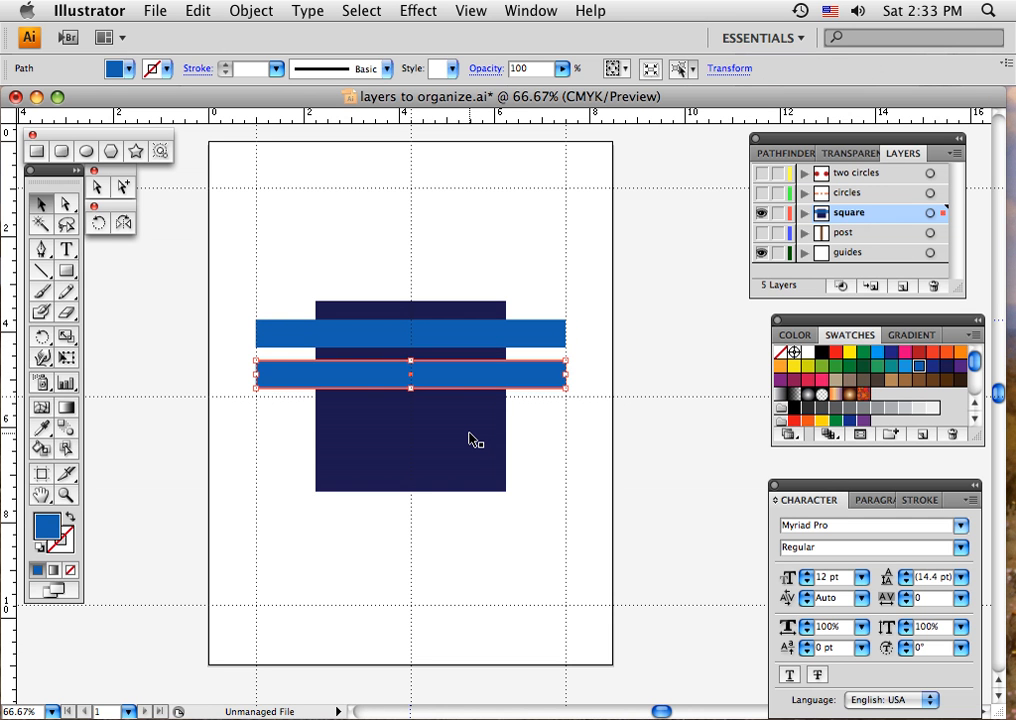
{"action": "key", "text": "super+d"}
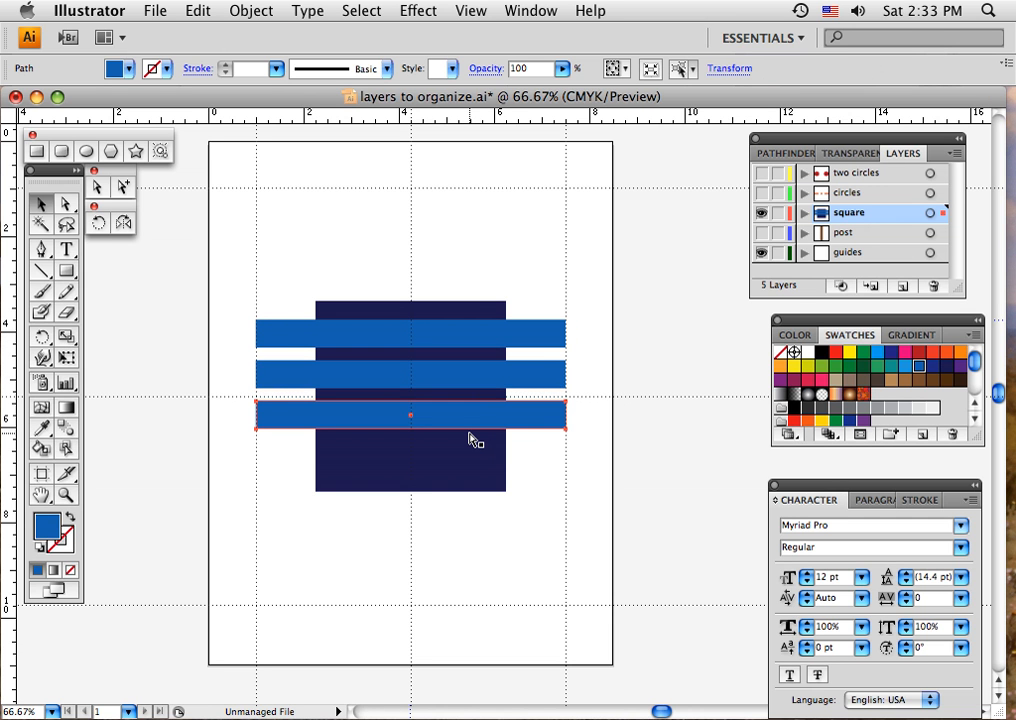
{"action": "key", "text": "super+d"}
Step: Select all four blue bars, nudge them down to center them on the middle horizontal guide, and deselect them
{"action": "left_click_drag", "start_coordinate": [539, 301], "coordinate": [558, 492]}
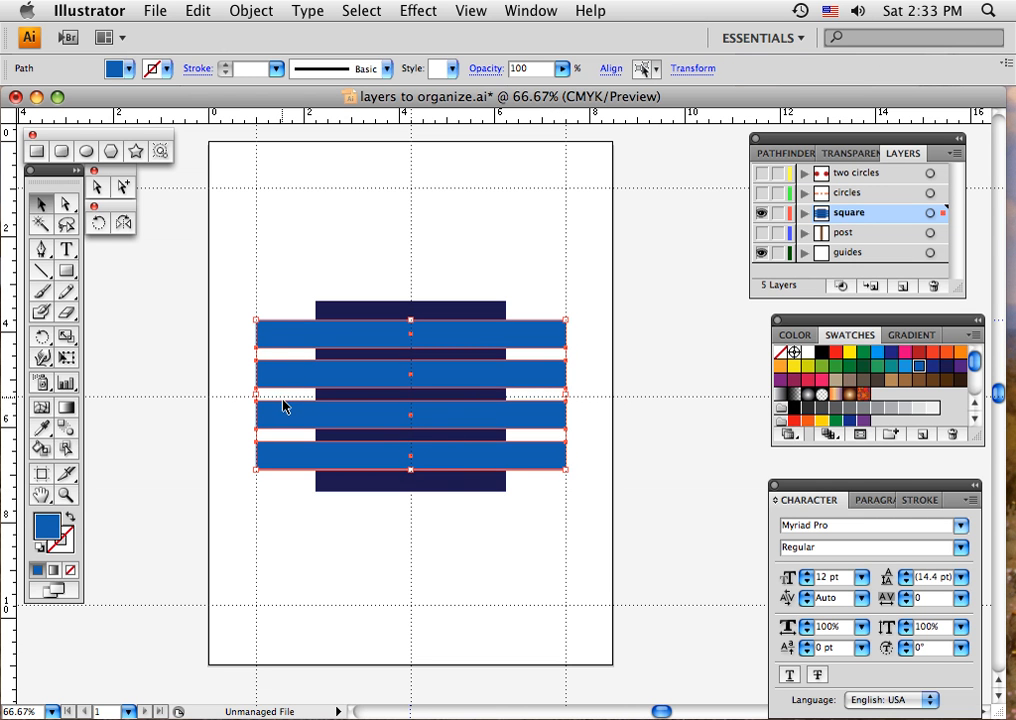
{"action": "key", "text": "Down"}
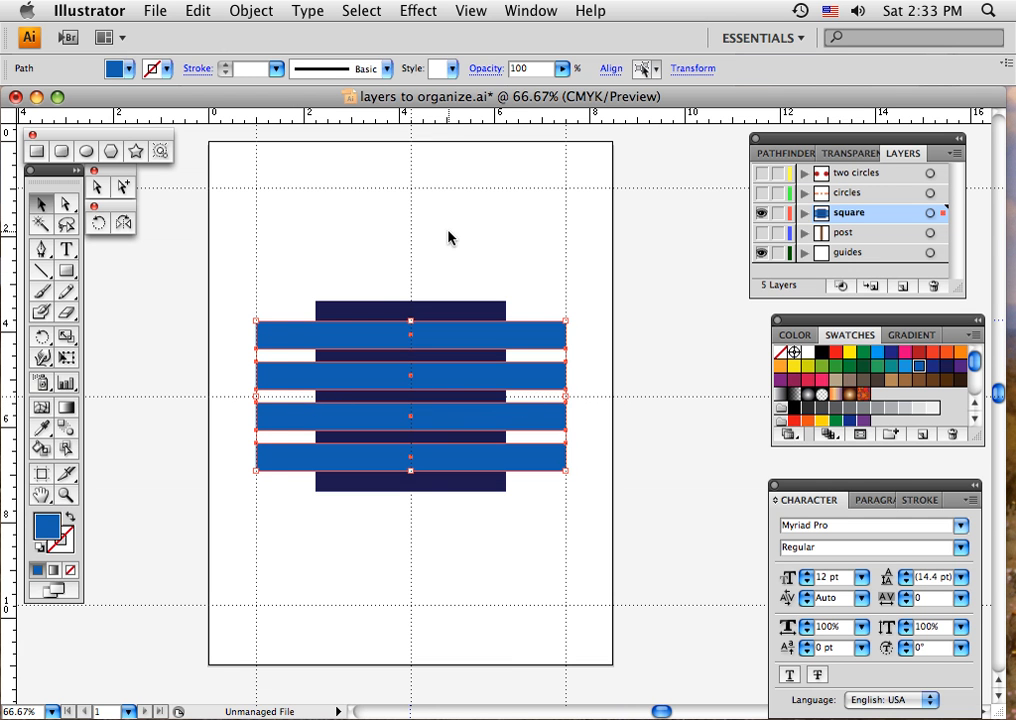
{"action": "left_click", "coordinate": [438, 254]}
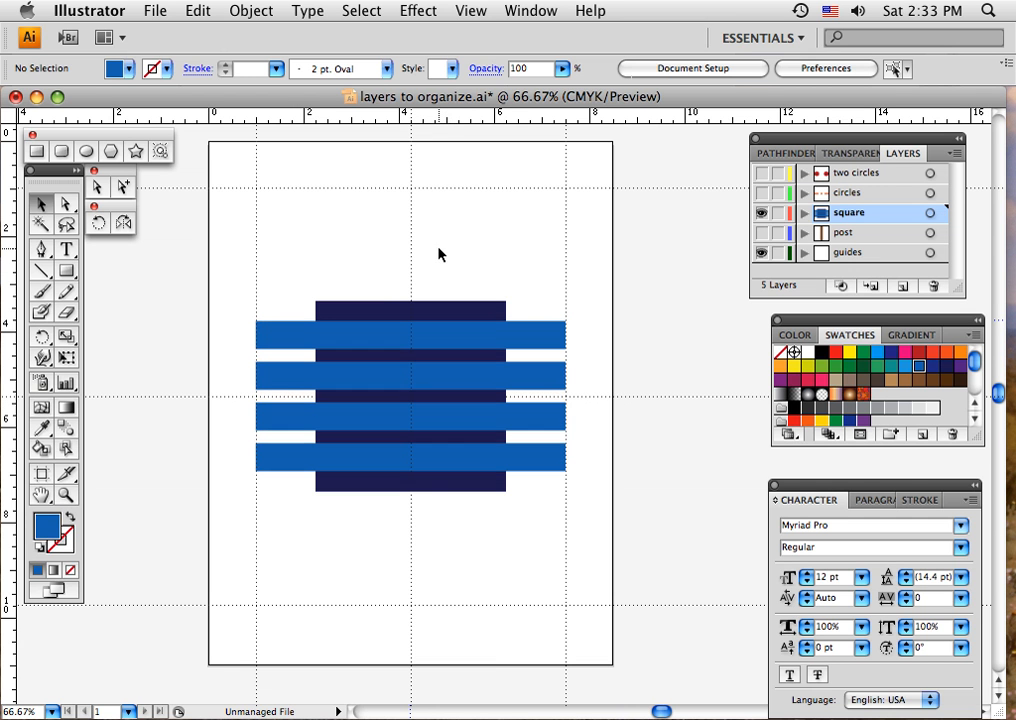
Step: Show the post, circles and two circles layers and hide the guides layer
{"action": "left_click", "coordinate": [763, 234]}
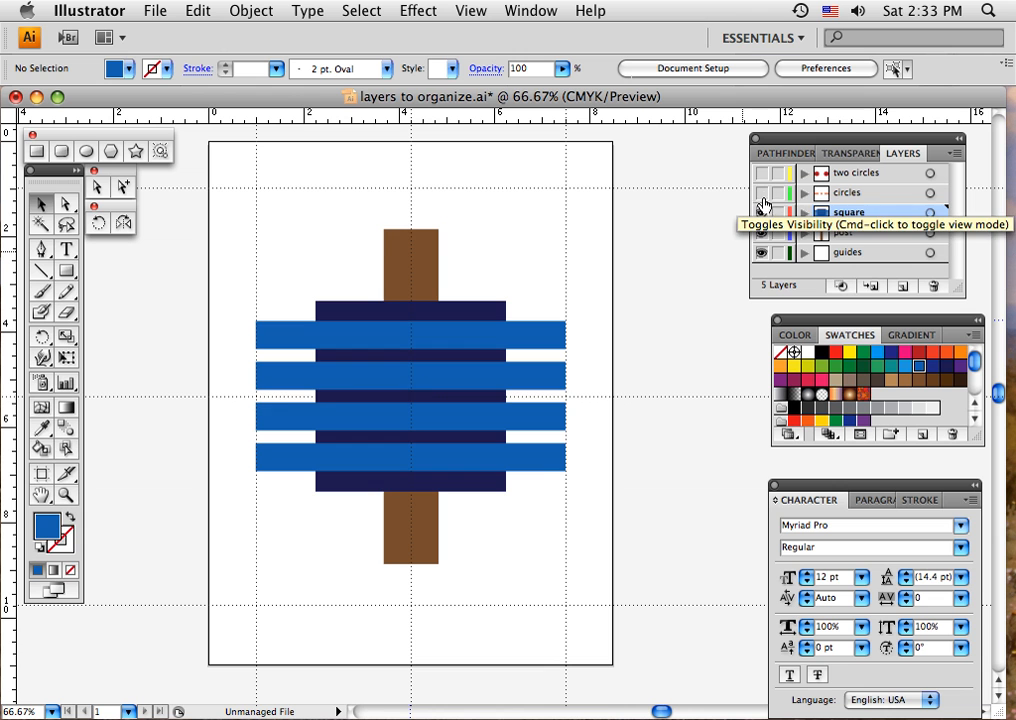
{"action": "left_click", "coordinate": [763, 194]}
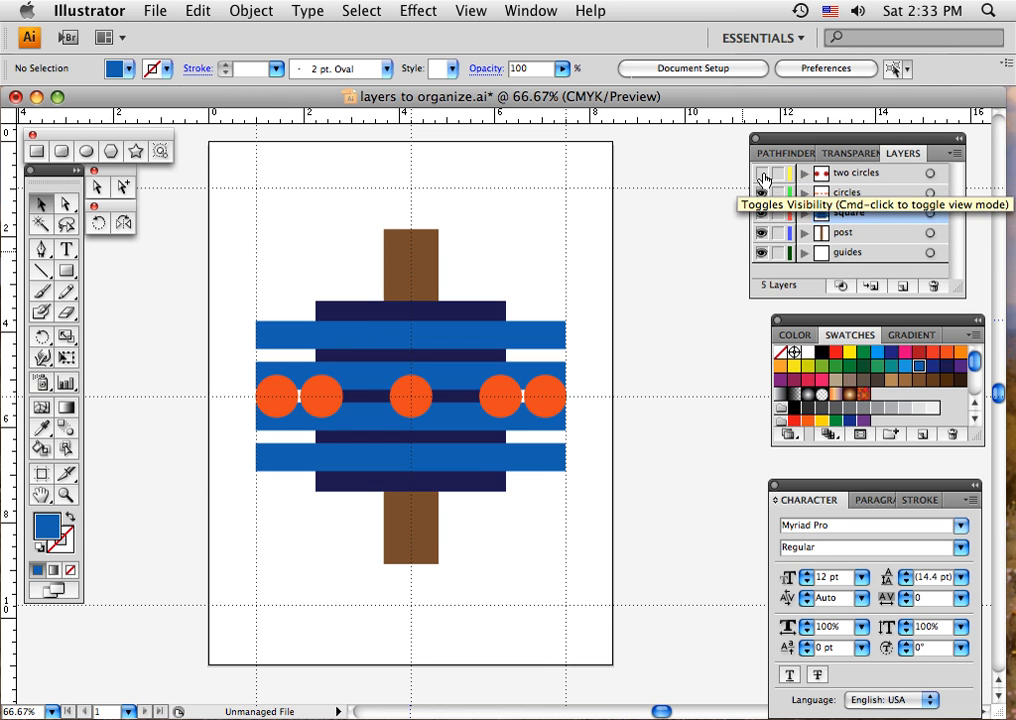
{"action": "left_click", "coordinate": [763, 175]}
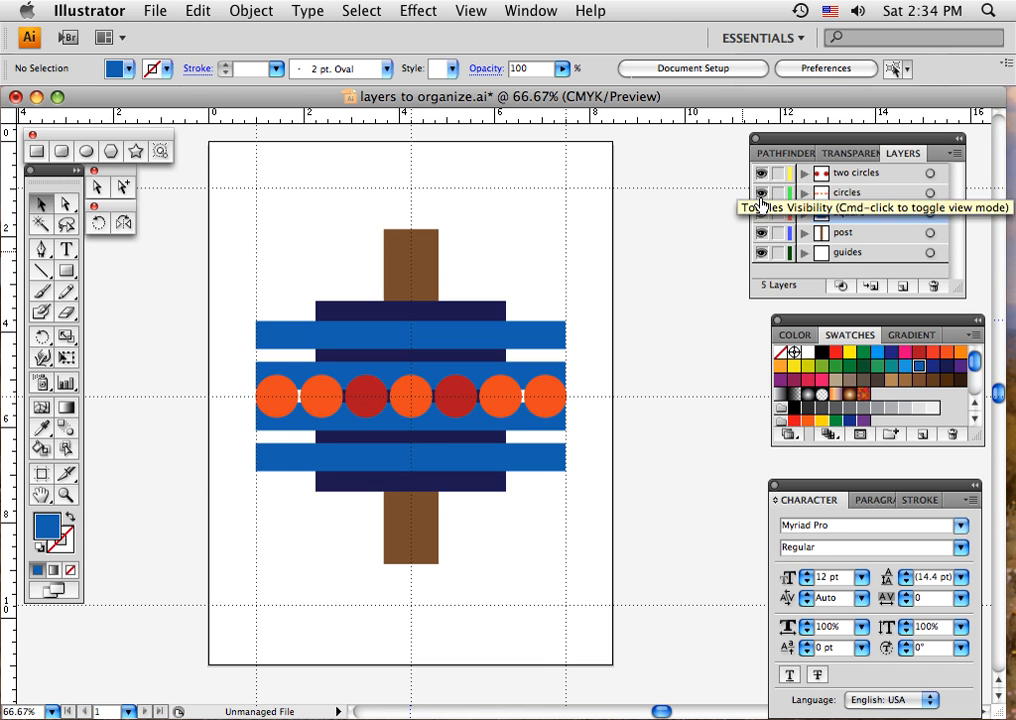
{"action": "left_click", "coordinate": [762, 254]}
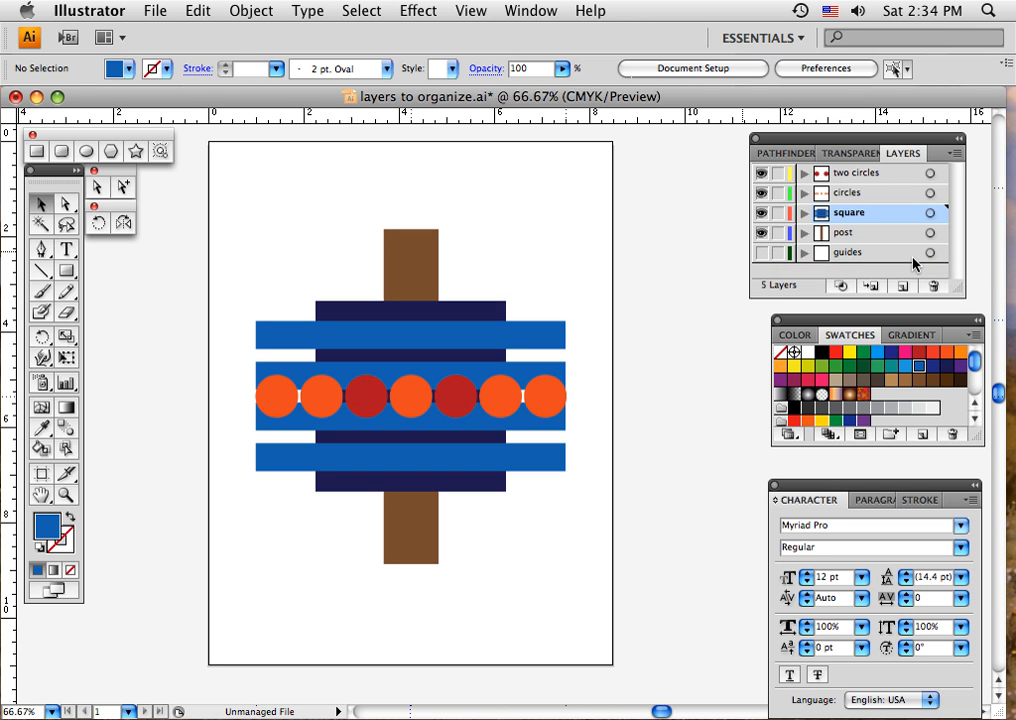
Step: Select the two outermost orange circles on the circles layer and copy them in place onto the post layer
{"action": "left_click", "coordinate": [868, 195]}
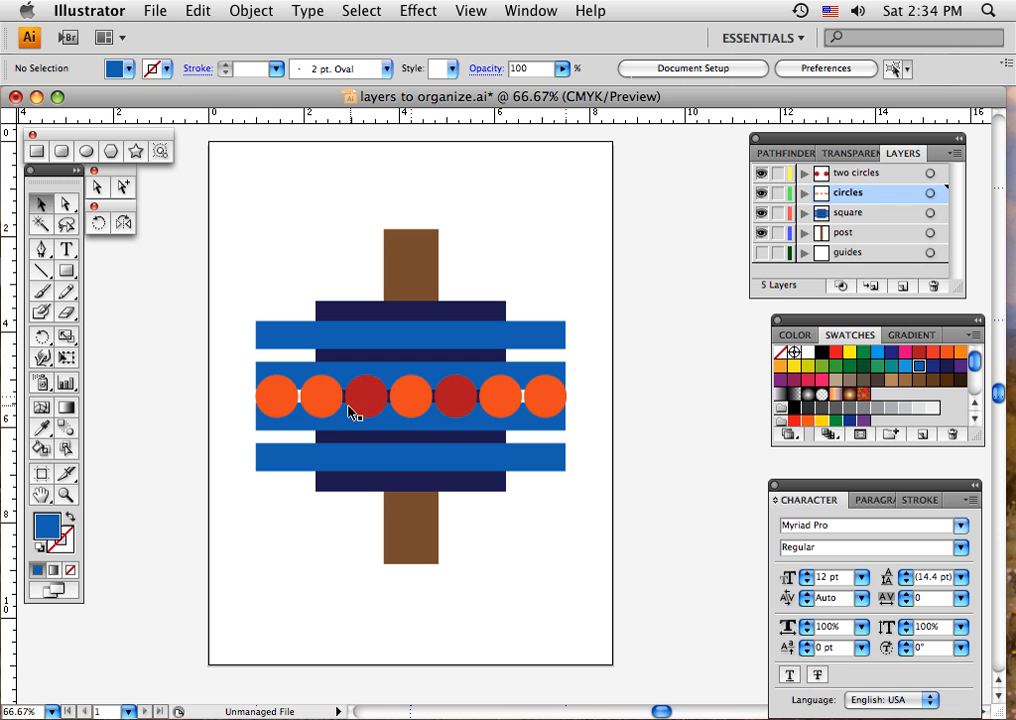
{"action": "left_click", "coordinate": [285, 401]}
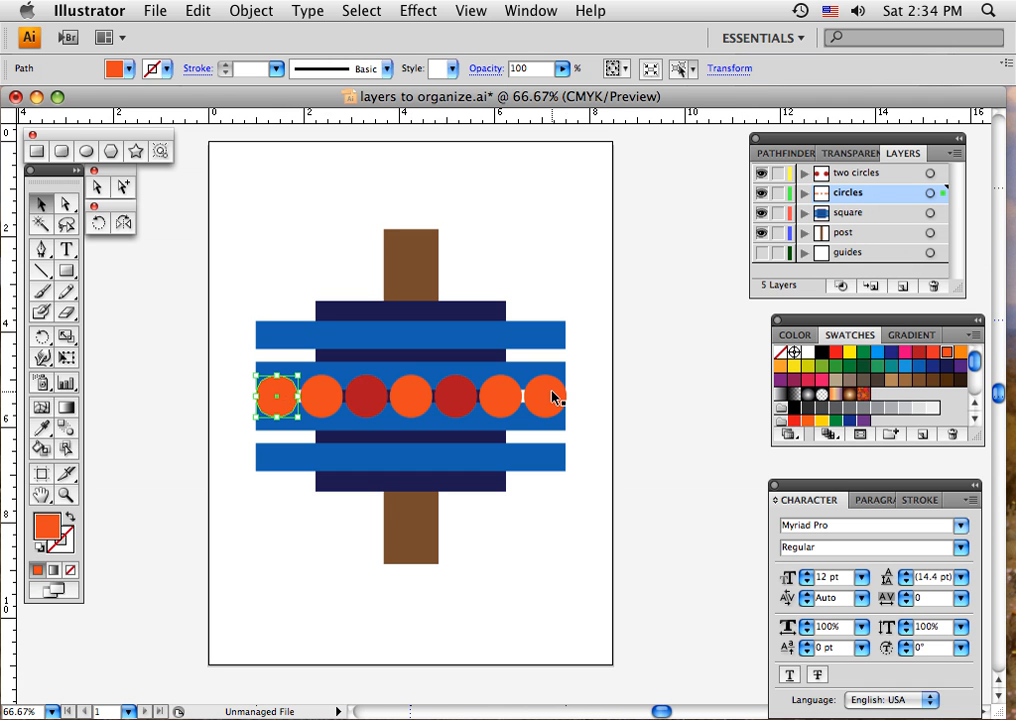
{"action": "left_click", "coordinate": [556, 396], "text": "shift"}
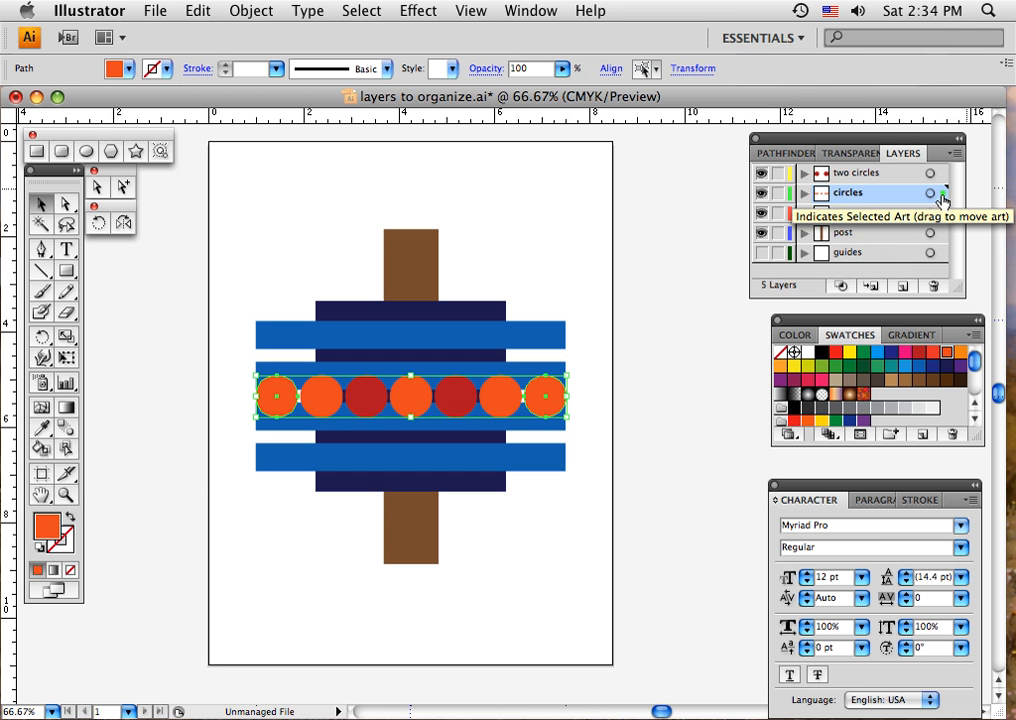
{"action": "left_click_drag", "start_coordinate": [941, 201], "coordinate": [943, 242]}
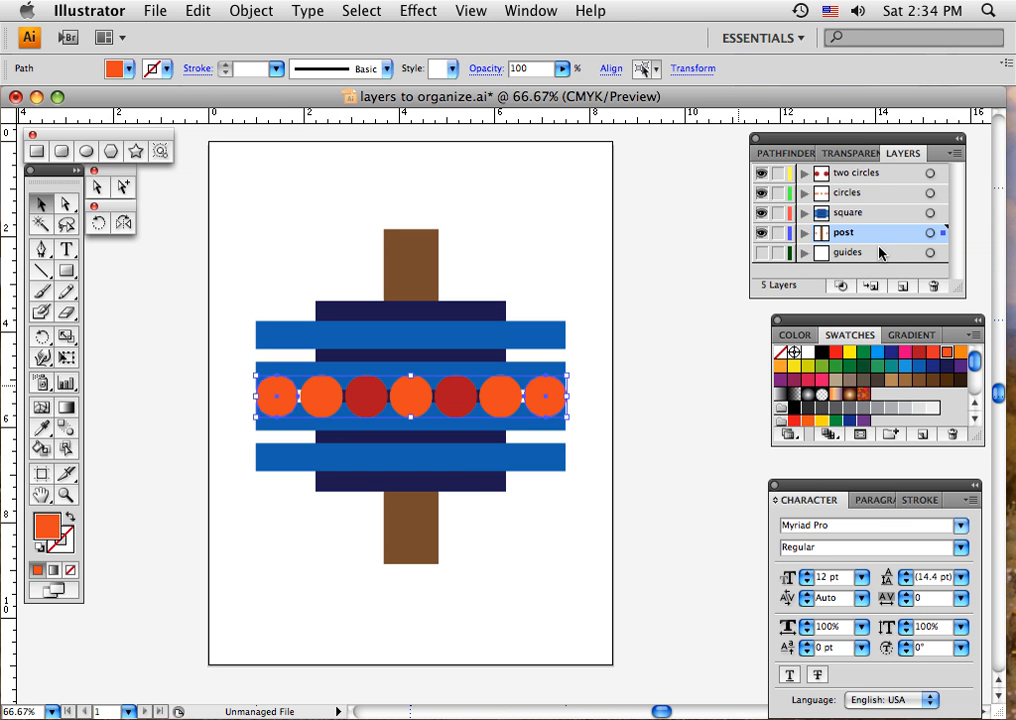
Step: Hide the circles and two circles layers, move the two copied orange circles straight up level with the post's top, and deselect them
{"action": "left_click", "coordinate": [760, 194]}
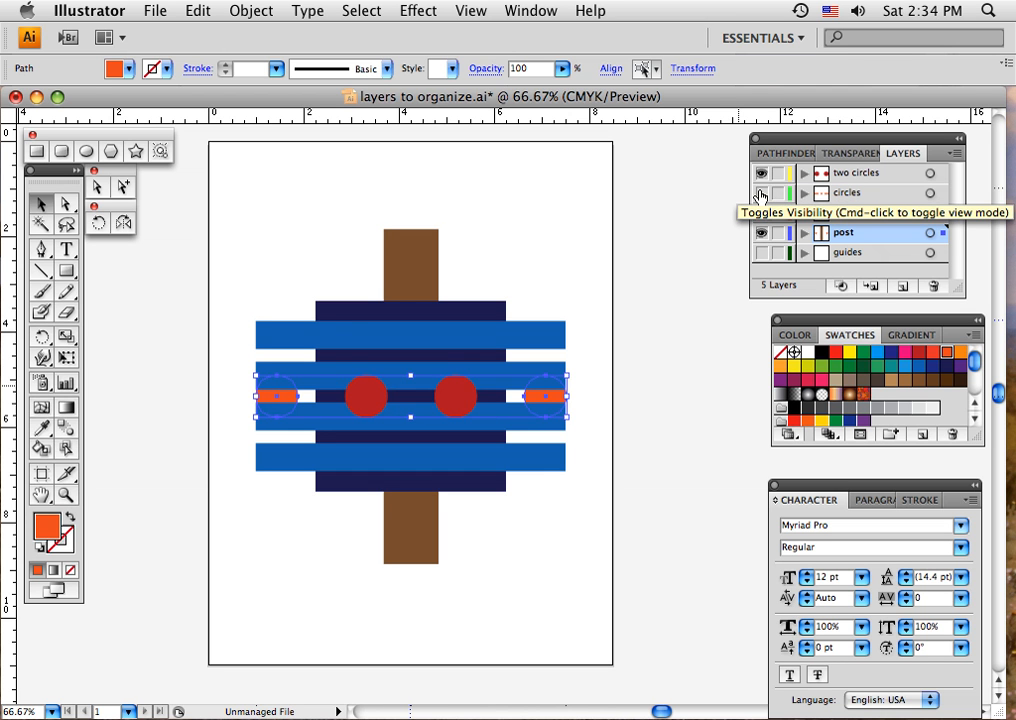
{"action": "left_click", "coordinate": [760, 173]}
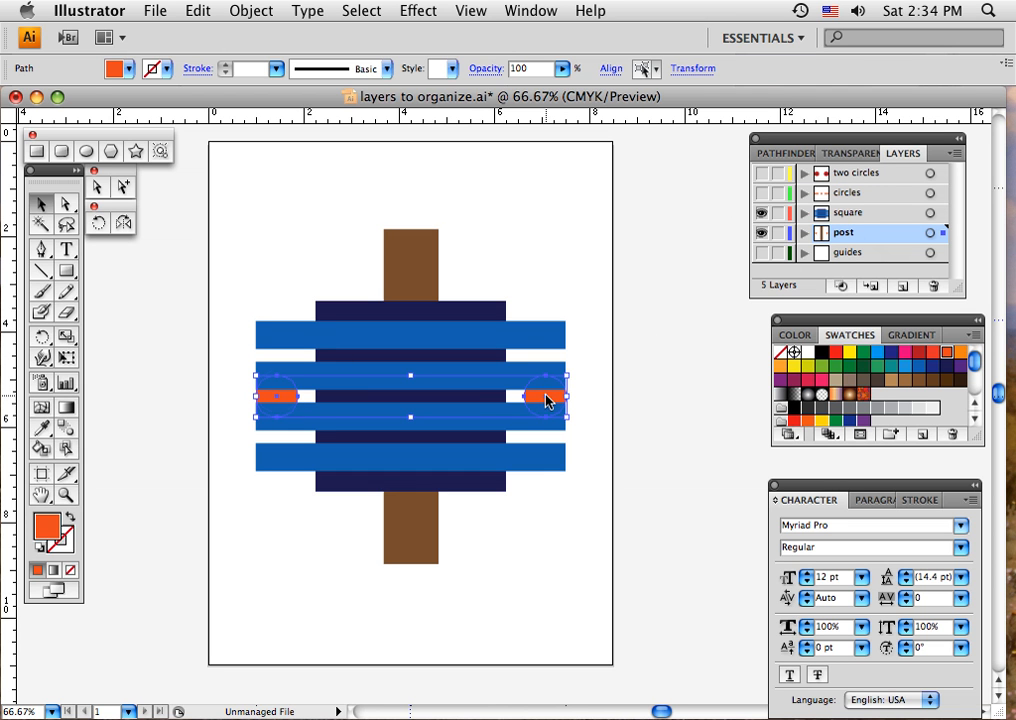
{"action": "left_click_drag", "start_coordinate": [546, 400], "coordinate": [562, 233]}
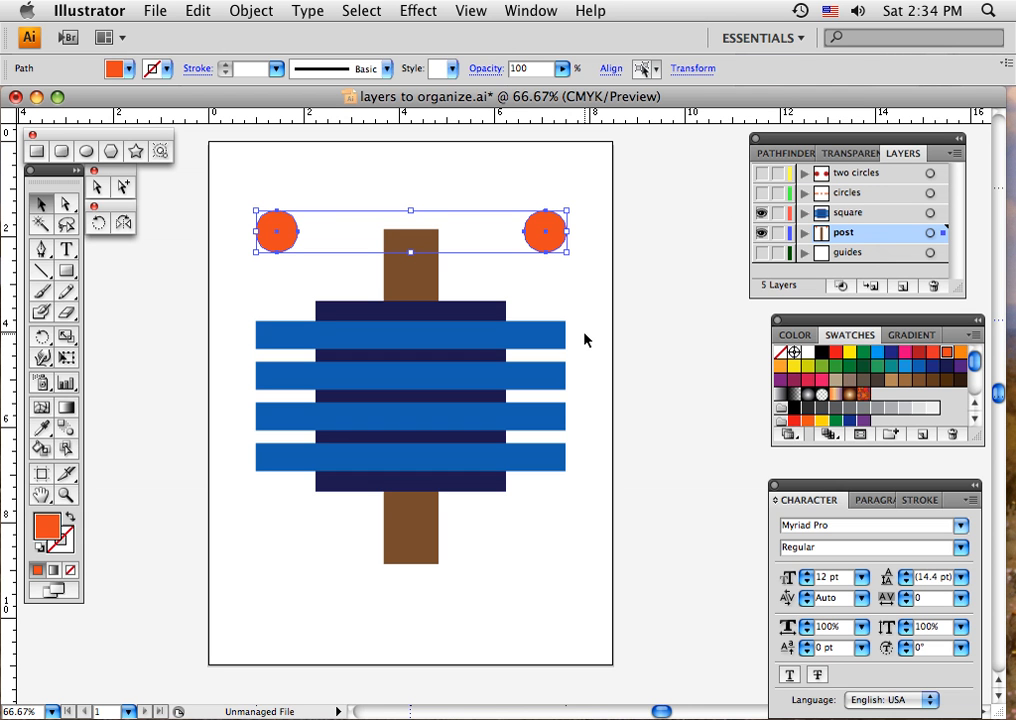
{"action": "left_click", "coordinate": [383, 212]}
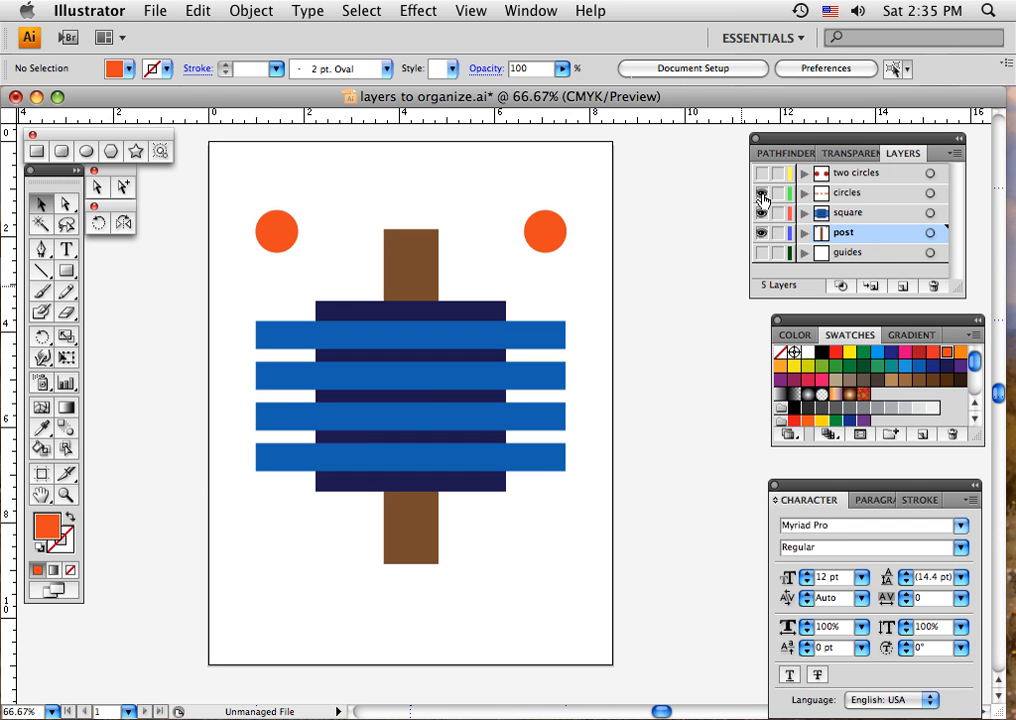
Step: Show the circles, guides and two circles layers again
{"action": "left_click", "coordinate": [760, 193]}
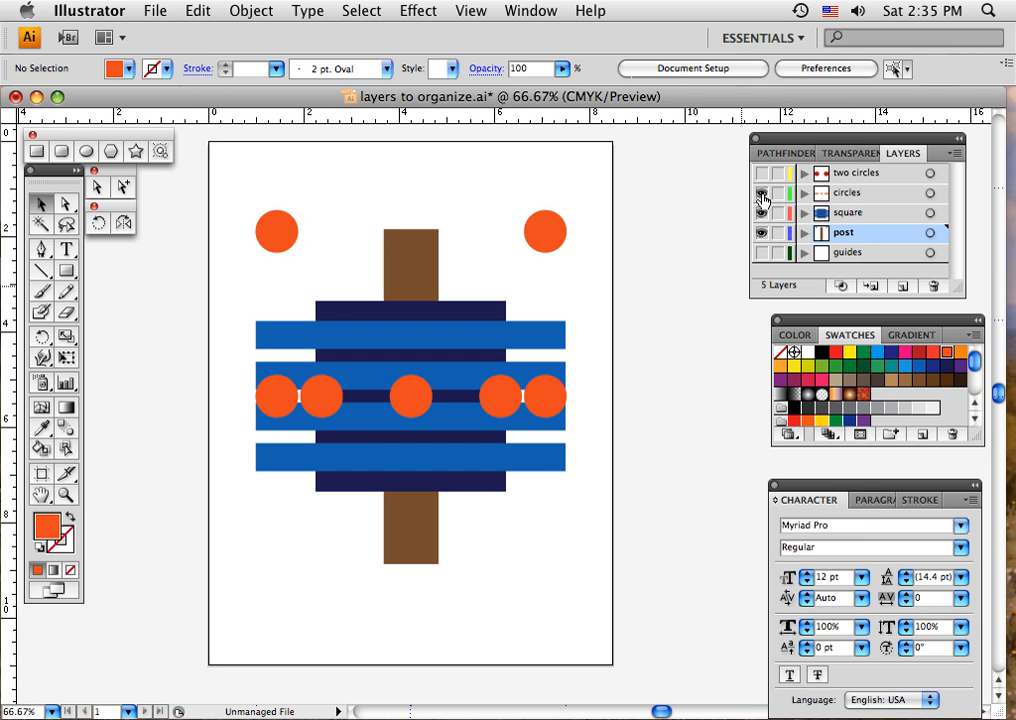
{"action": "left_click", "coordinate": [762, 253]}
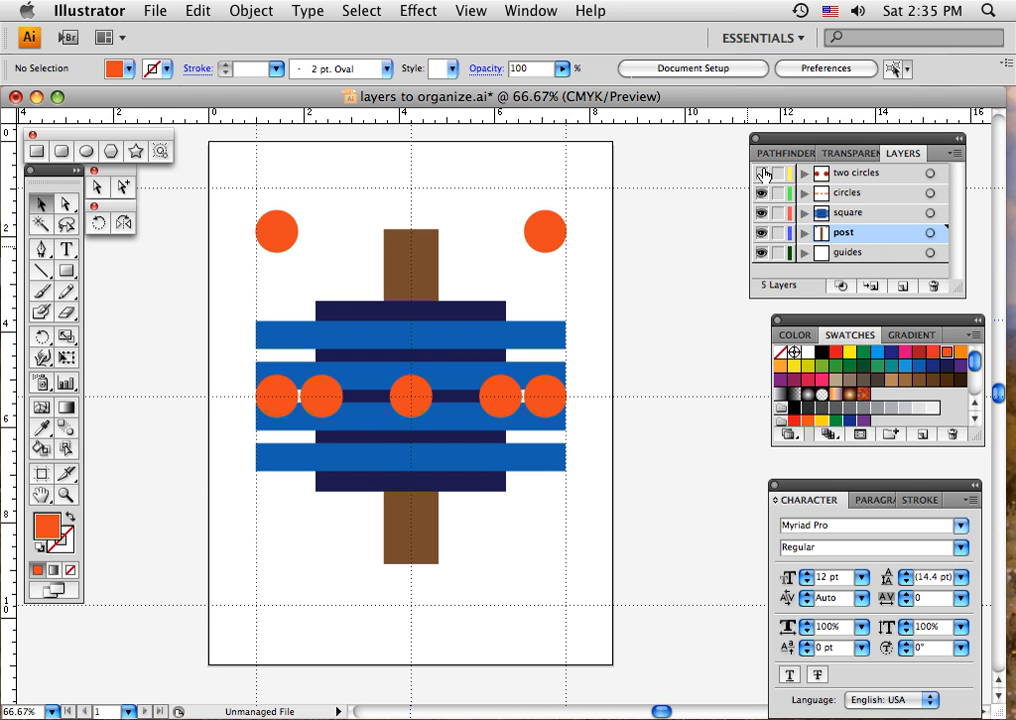
{"action": "left_click", "coordinate": [761, 173]}
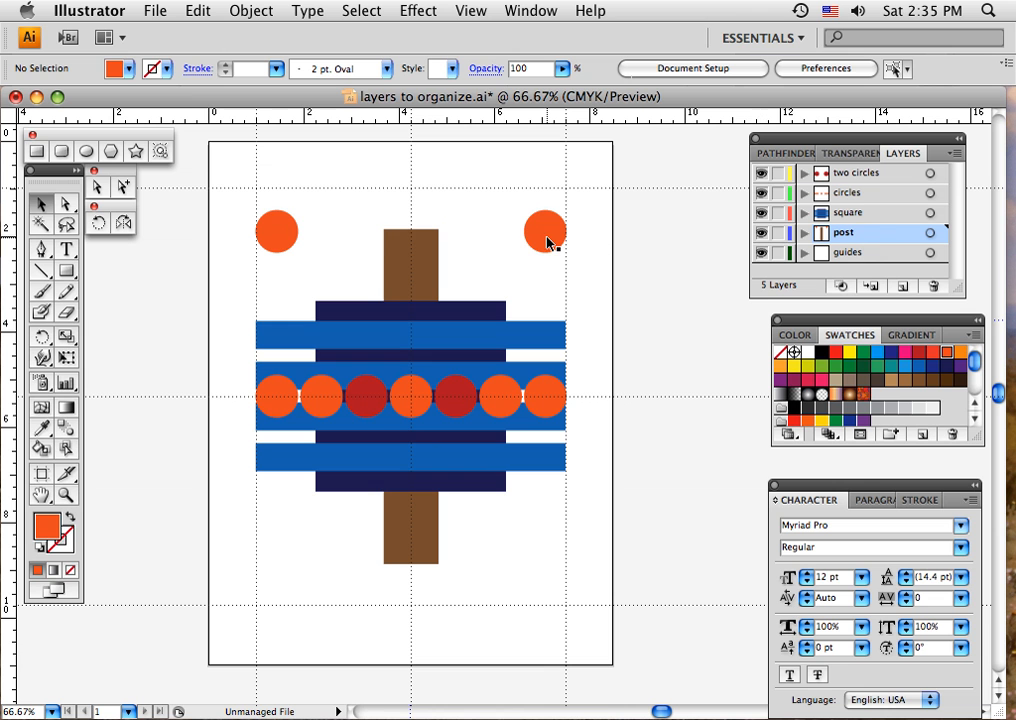
Step: Move the two upper orange circles in beside the post, just above the square, fill both with dark brown, and deselect them
{"action": "left_click_drag", "start_coordinate": [546, 233], "coordinate": [461, 277]}
{"action": "left_click_drag", "start_coordinate": [278, 232], "coordinate": [358, 283]}
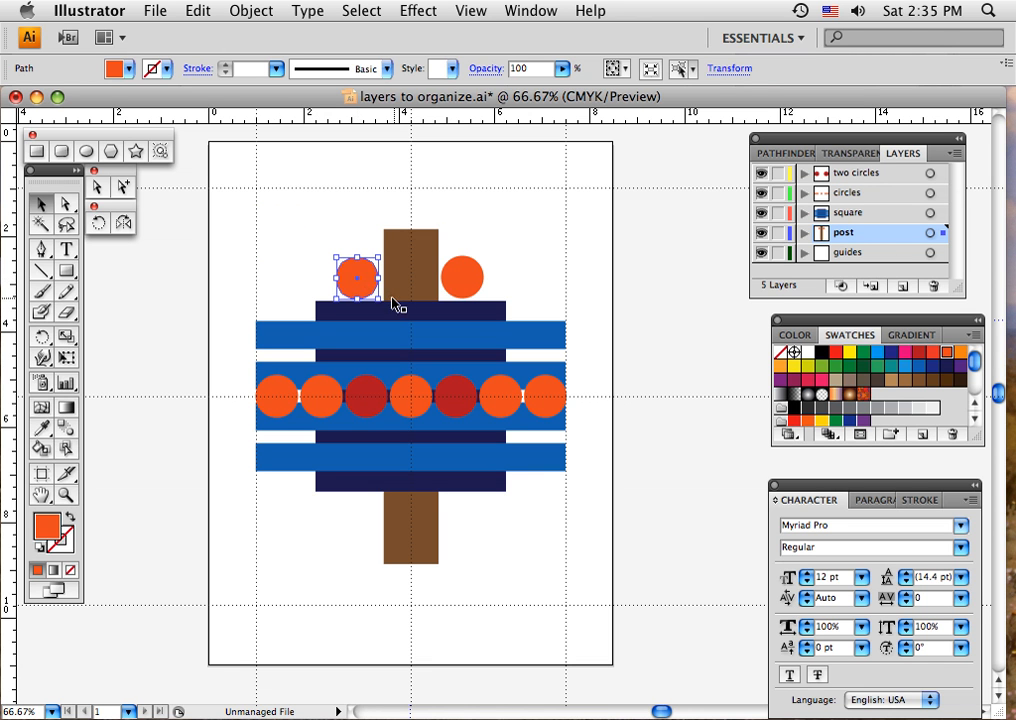
{"action": "left_click", "coordinate": [877, 379]}
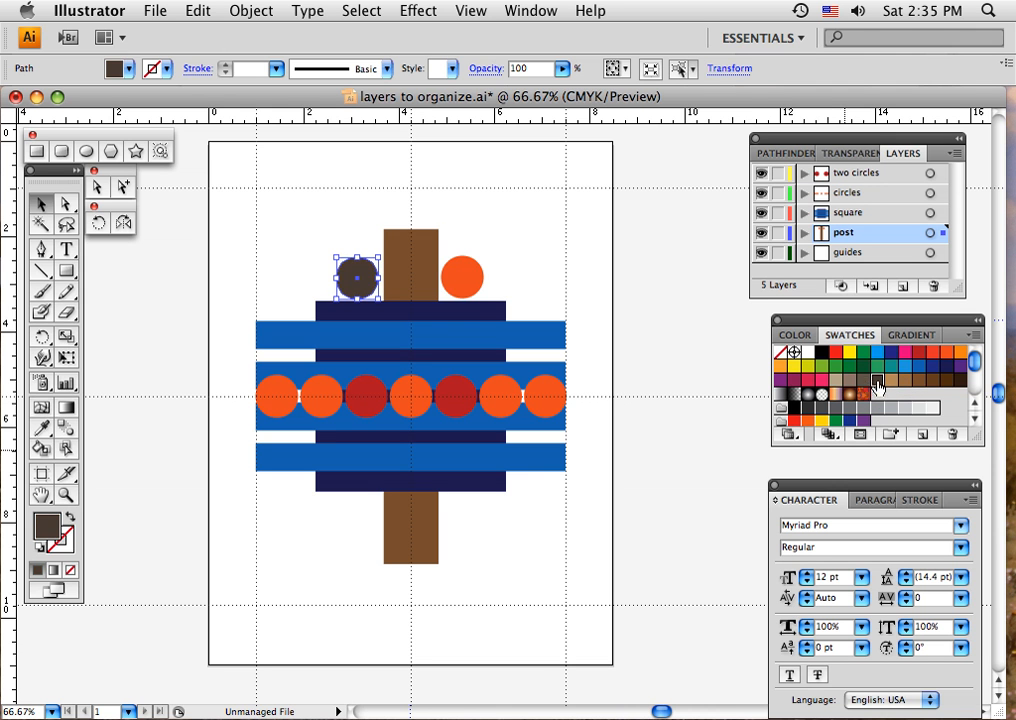
{"action": "left_click", "coordinate": [460, 277]}
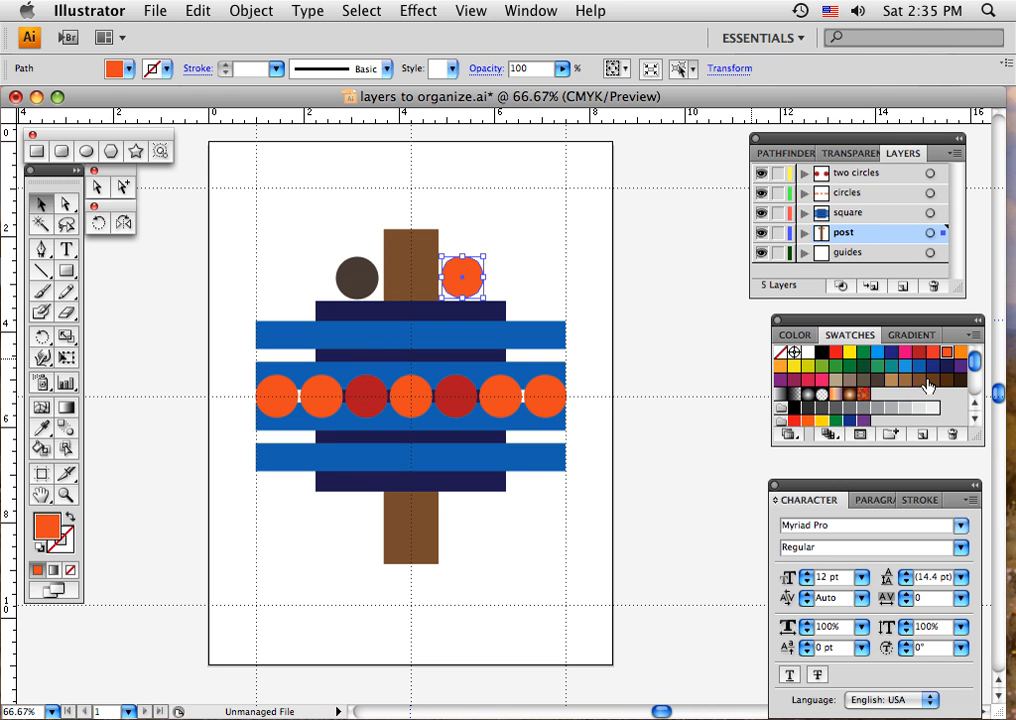
{"action": "left_click", "coordinate": [933, 379]}
{"action": "left_click", "coordinate": [350, 288]}
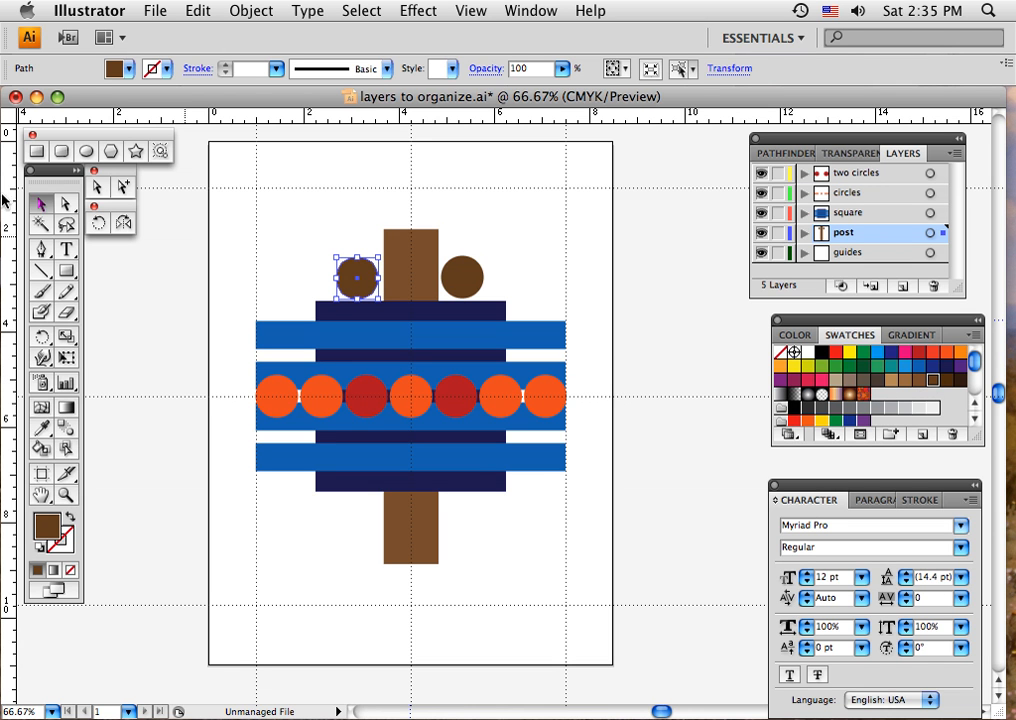
{"action": "left_click", "coordinate": [605, 340]}
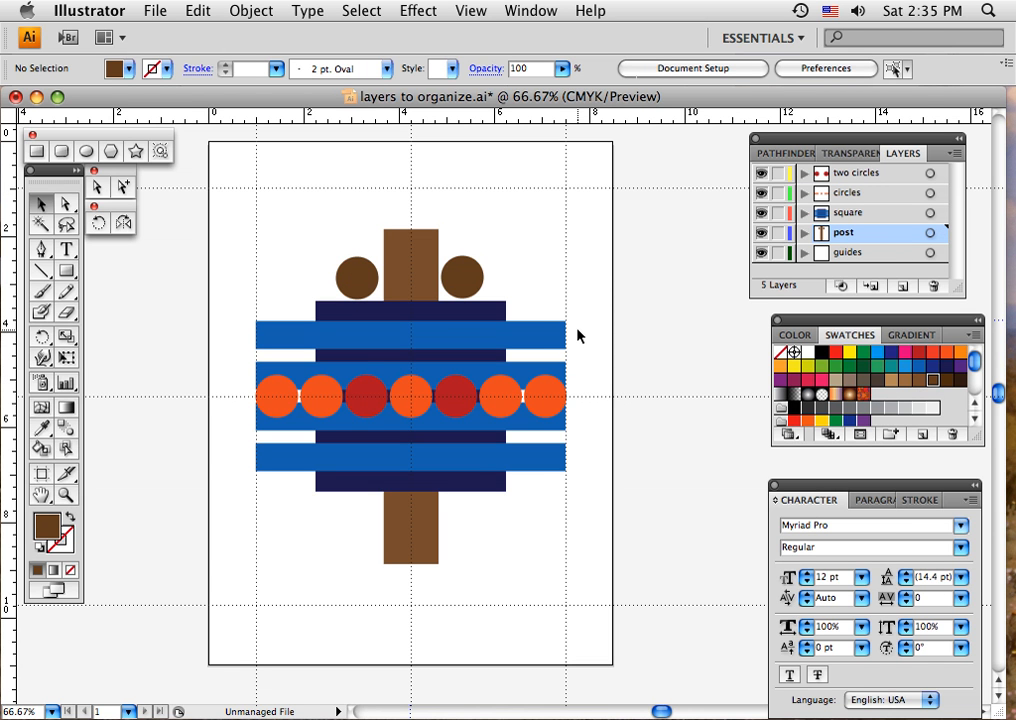
Step: Check each layer's contents by hiding and showing guides, post, square, circles and two circles one at a time
{"action": "left_click", "coordinate": [762, 253]}
{"action": "left_click", "coordinate": [762, 253]}
{"action": "left_click", "coordinate": [762, 233]}
{"action": "left_click", "coordinate": [762, 233]}
{"action": "left_click", "coordinate": [762, 213]}
{"action": "left_click", "coordinate": [762, 213]}
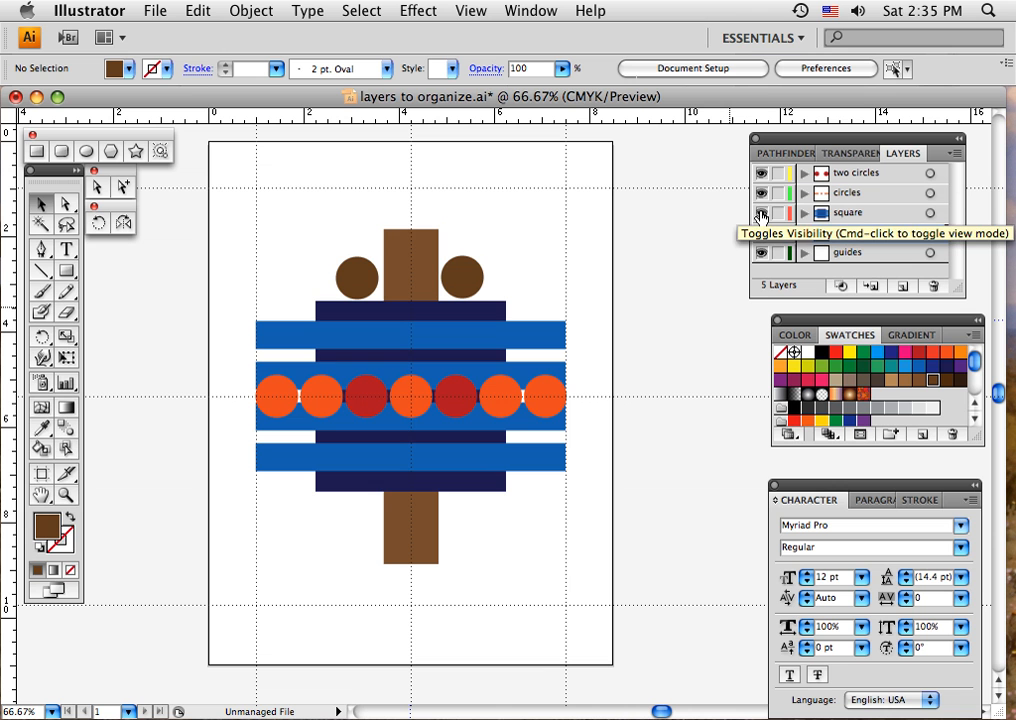
{"action": "left_click", "coordinate": [762, 194]}
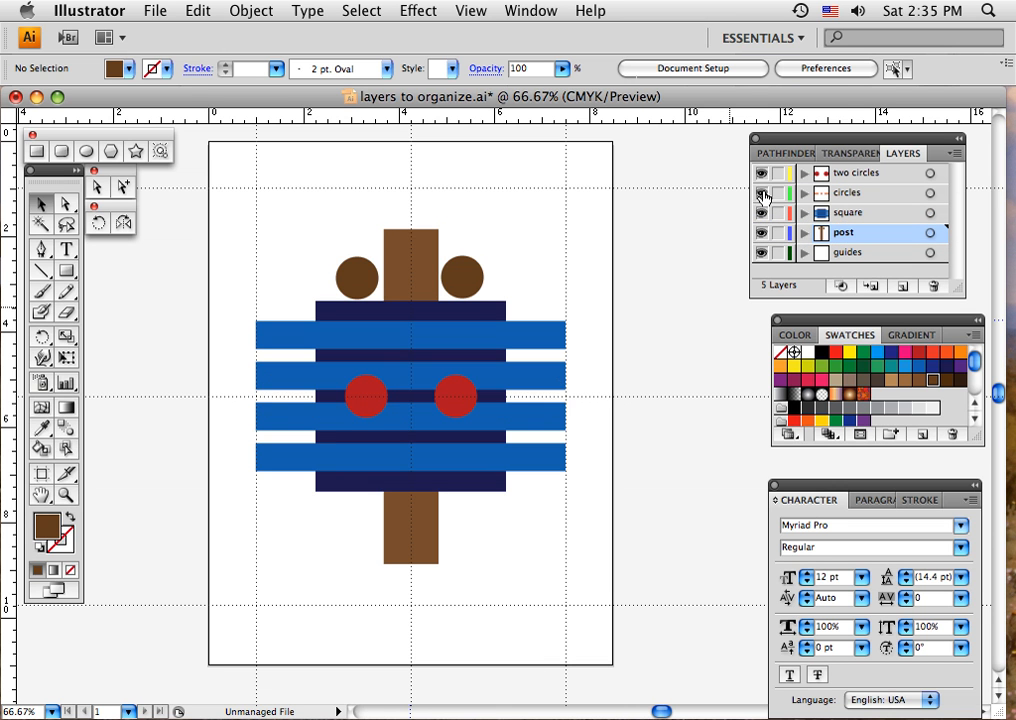
{"action": "left_click", "coordinate": [762, 193]}
{"action": "left_click", "coordinate": [762, 174]}
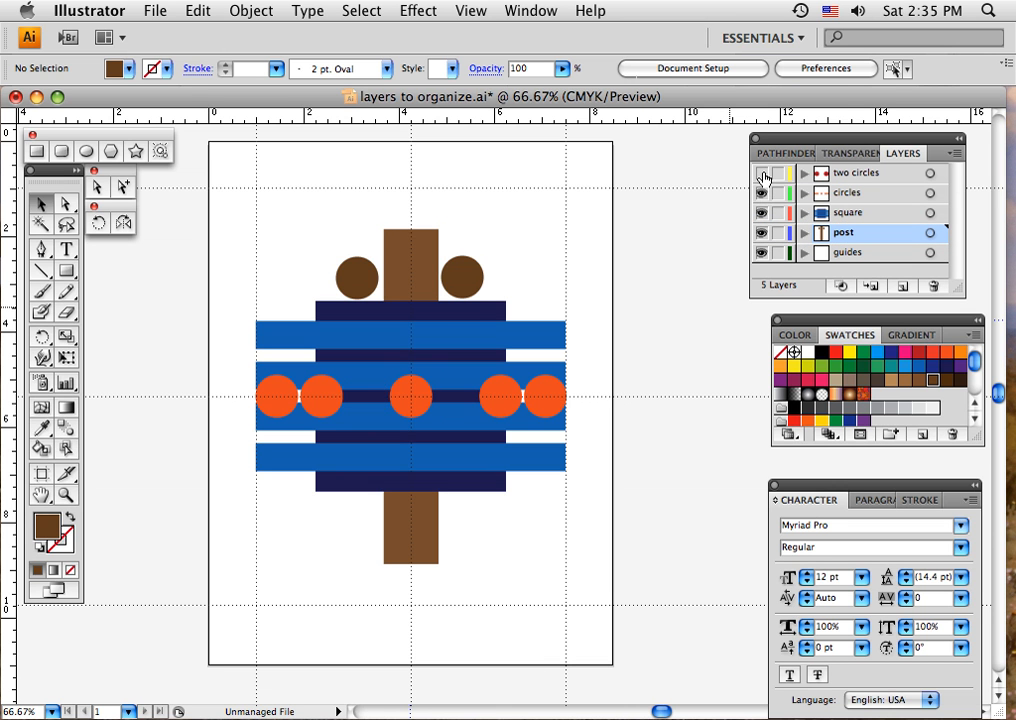
{"action": "left_click", "coordinate": [763, 175]}
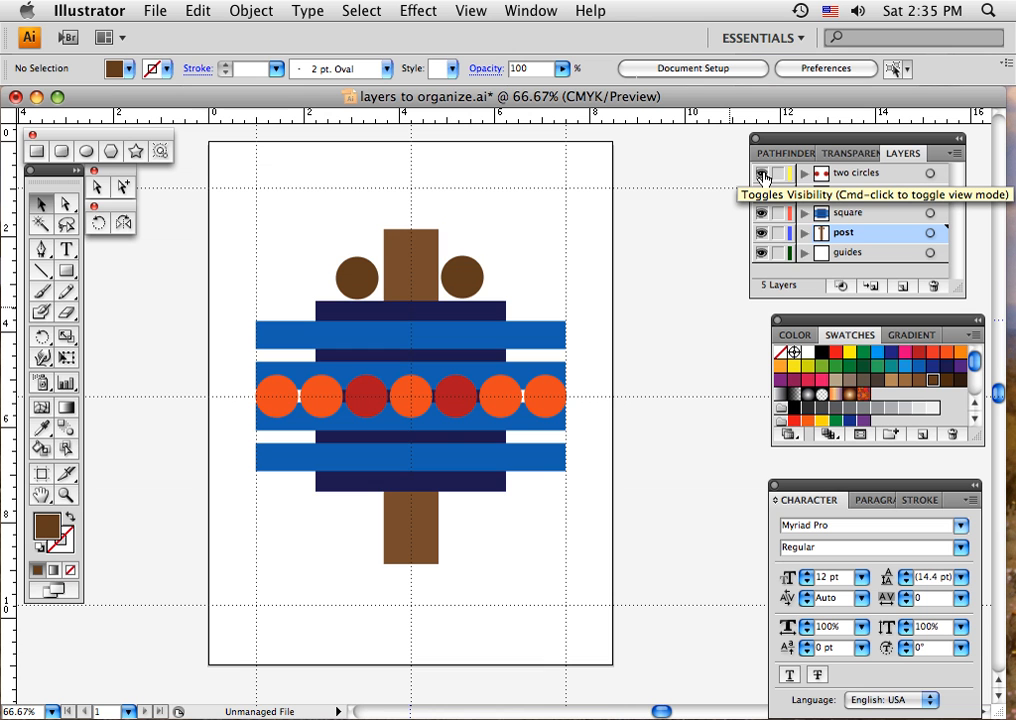